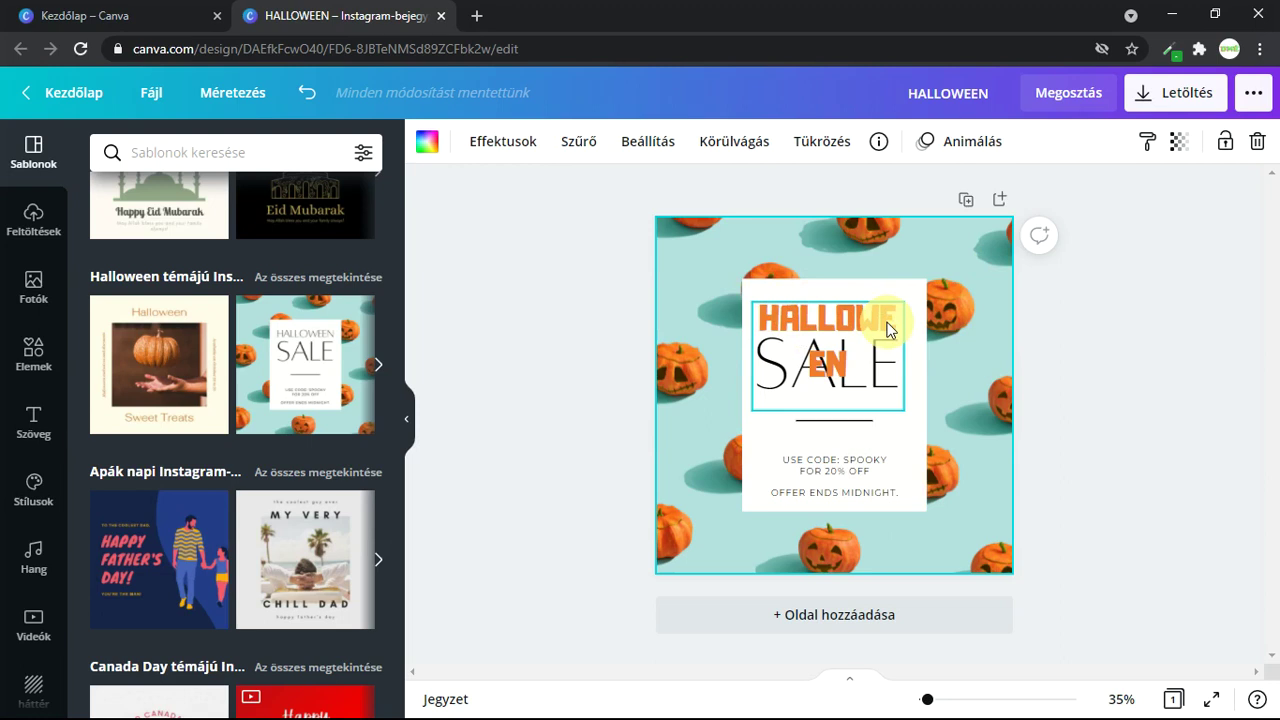
- Delete the HALLOWEEN and SALE heading texts from the template
{"action": "left_click", "coordinate": [887, 330]}
{"action": "key", "text": "Delete"}
{"action": "left_click", "coordinate": [884, 330]}
{"action": "double_click", "coordinate": [884, 330]}
{"action": "key", "text": "BackSpace"}
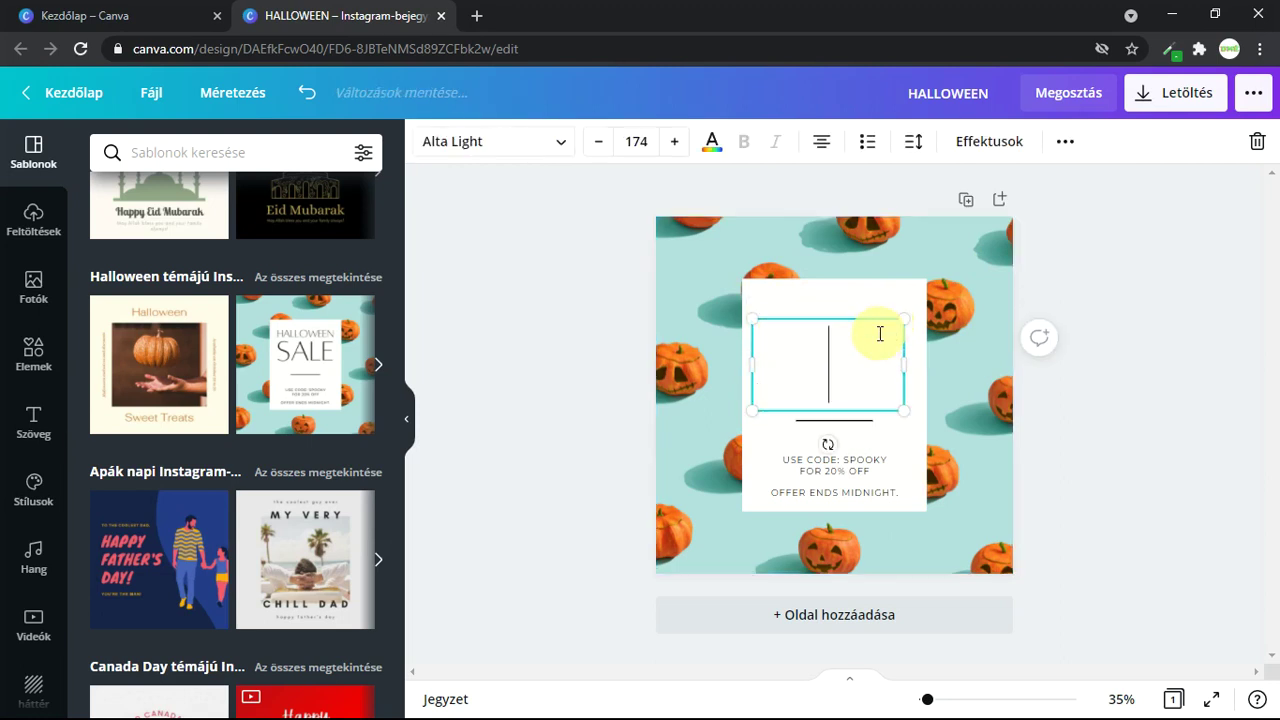
{"action": "key", "text": "Delete"}
- Delete the pumpkin background photo and the discount offer text under the line from the page
{"action": "left_click", "coordinate": [934, 297]}
{"action": "key", "text": "Delete"}
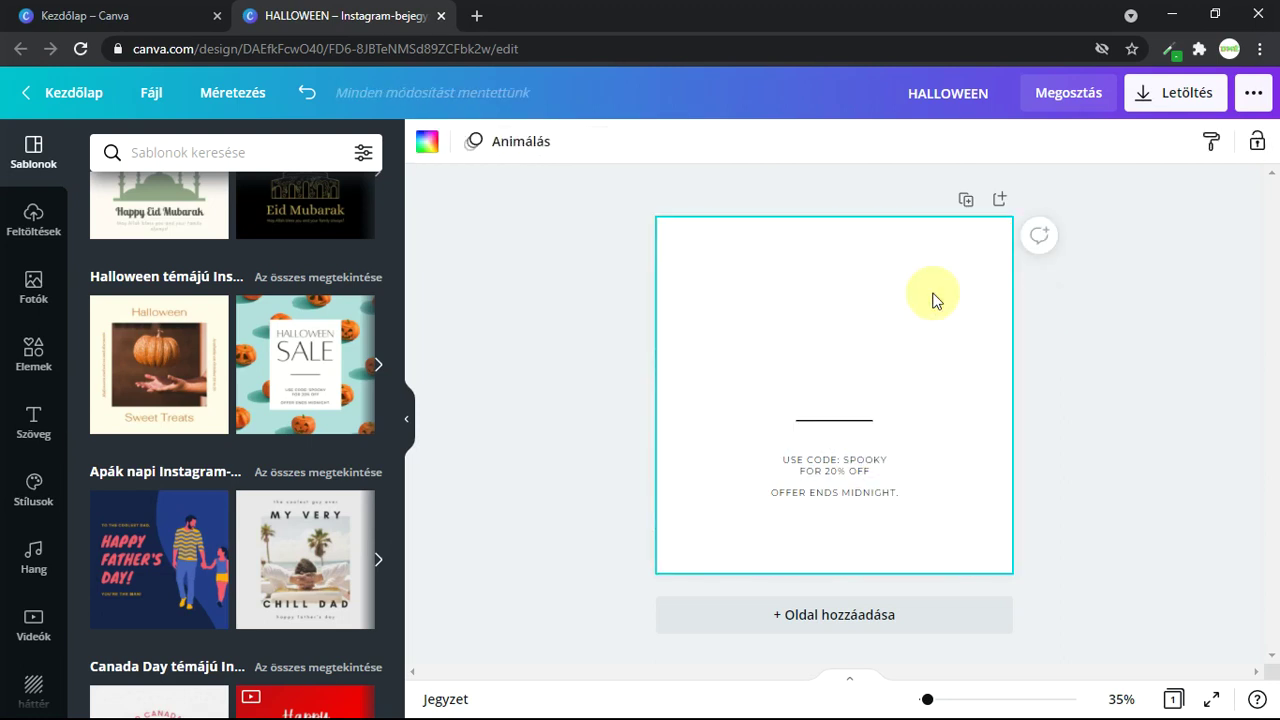
{"action": "left_click", "coordinate": [890, 458]}
{"action": "key", "text": "Delete"}
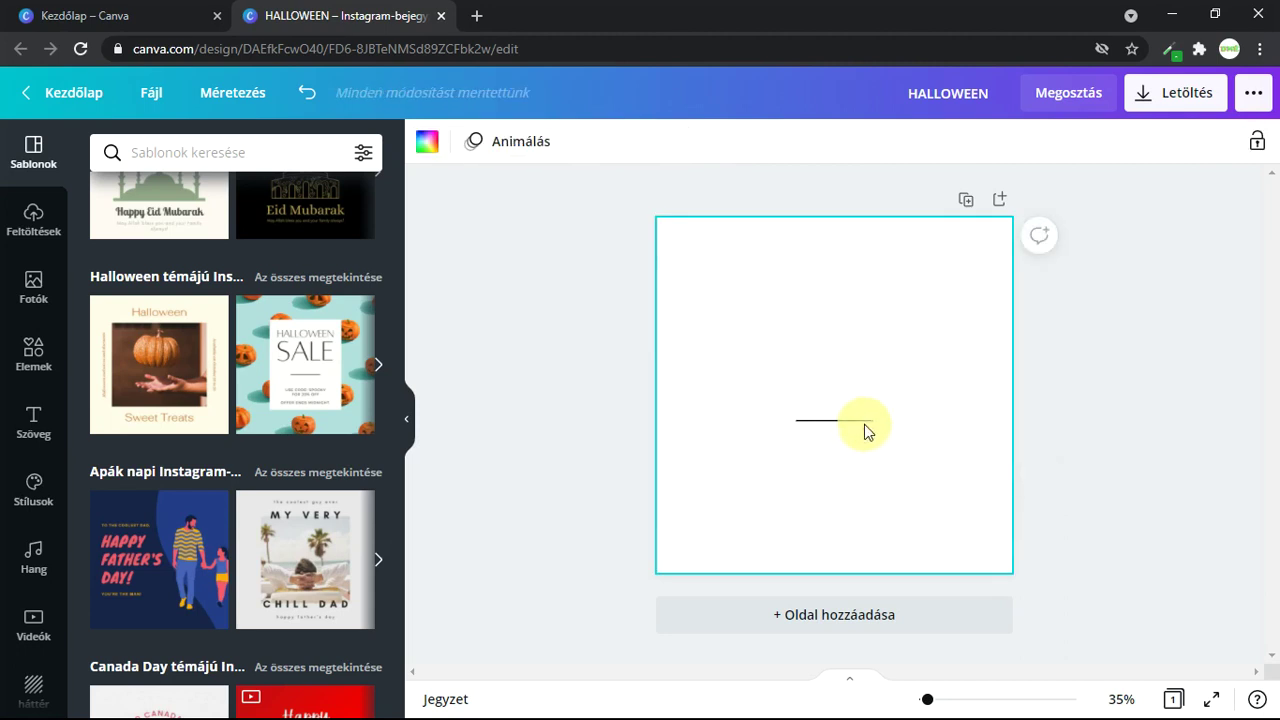
{"action": "left_click", "coordinate": [851, 428]}
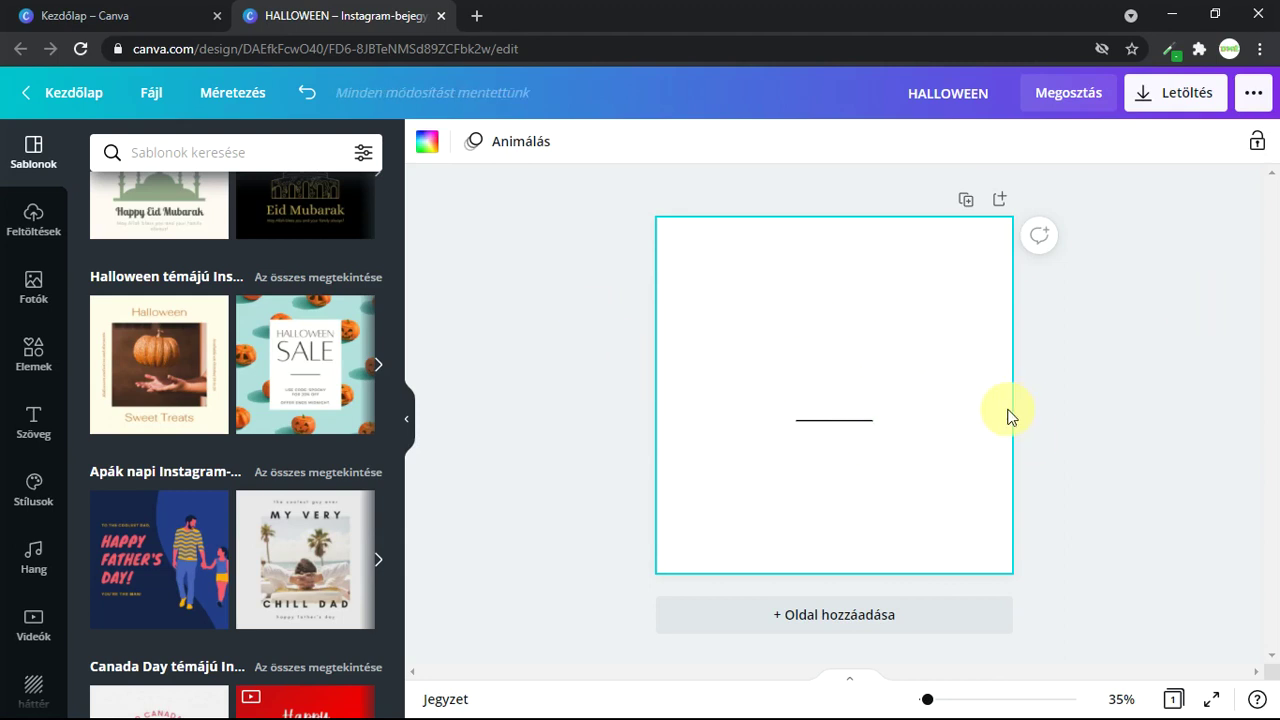
- Look over the uploaded images and browse the trending pictures in the stock photo library
{"action": "left_click", "coordinate": [33, 214]}
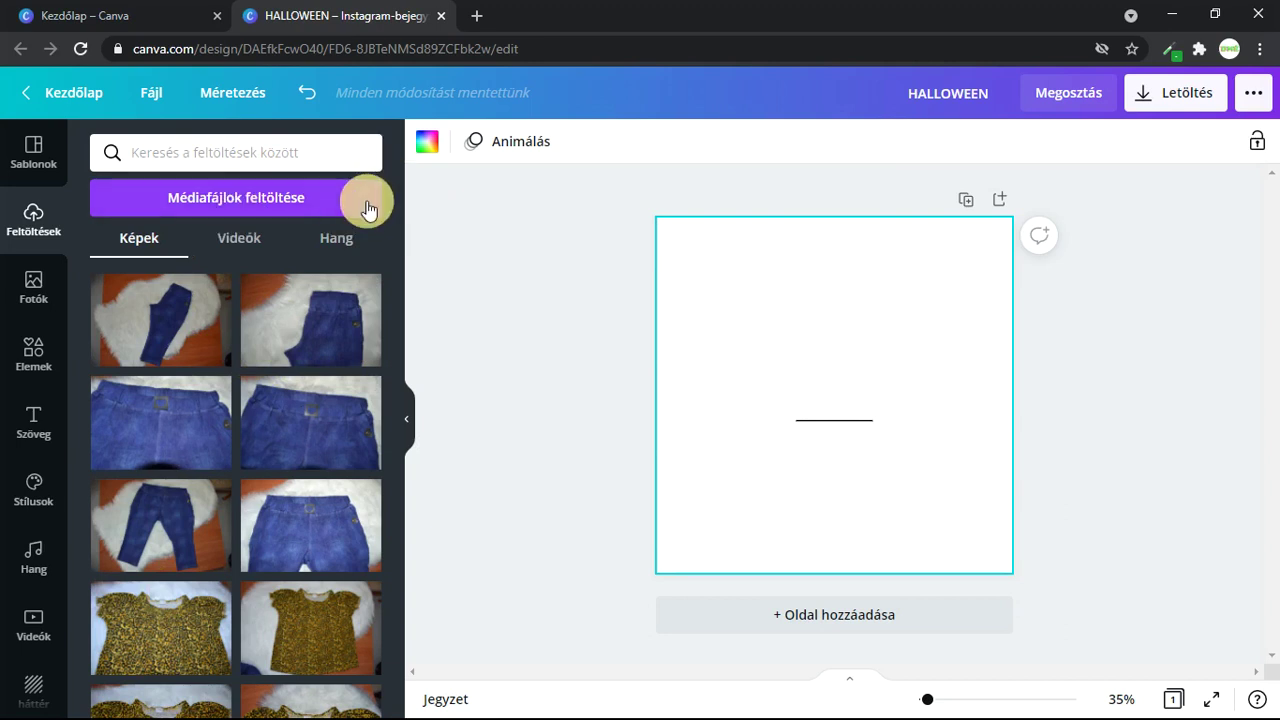
{"action": "left_click", "coordinate": [34, 283]}
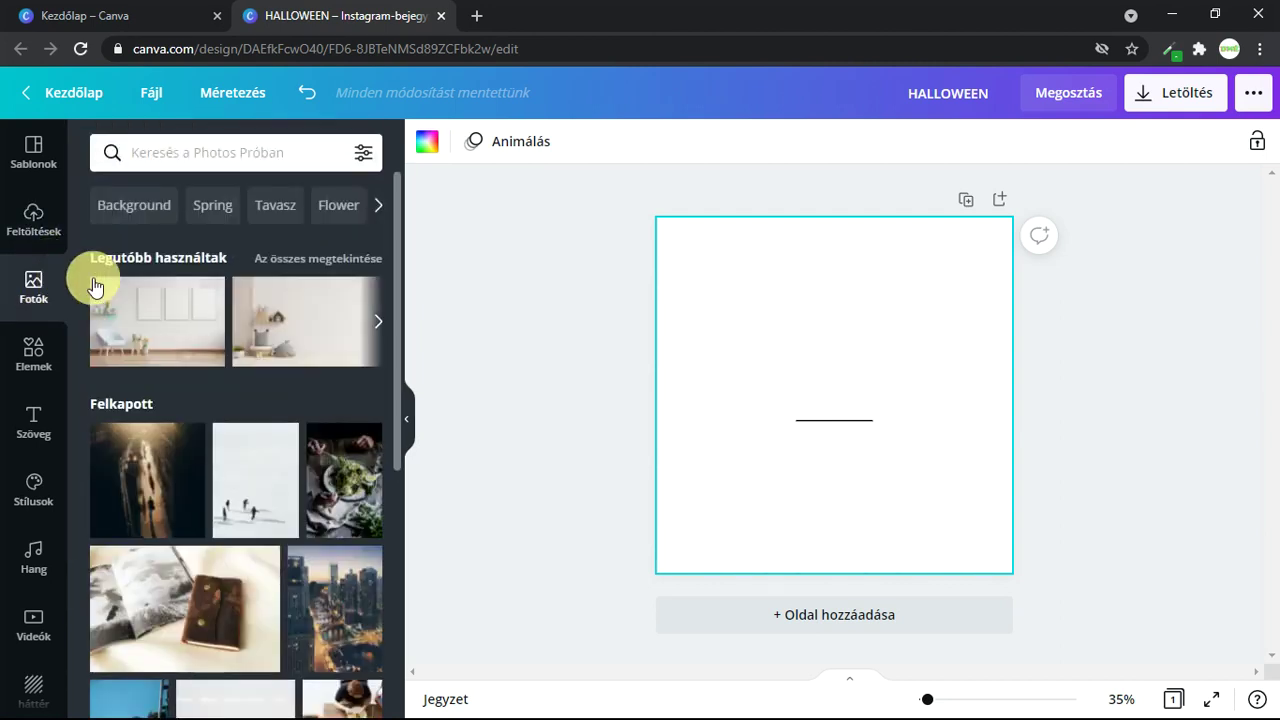
{"action": "scroll", "coordinate": [388, 275], "scroll_direction": "down", "scroll_amount": 1}
{"action": "scroll", "coordinate": [385, 270], "scroll_direction": "down", "scroll_amount": 10}
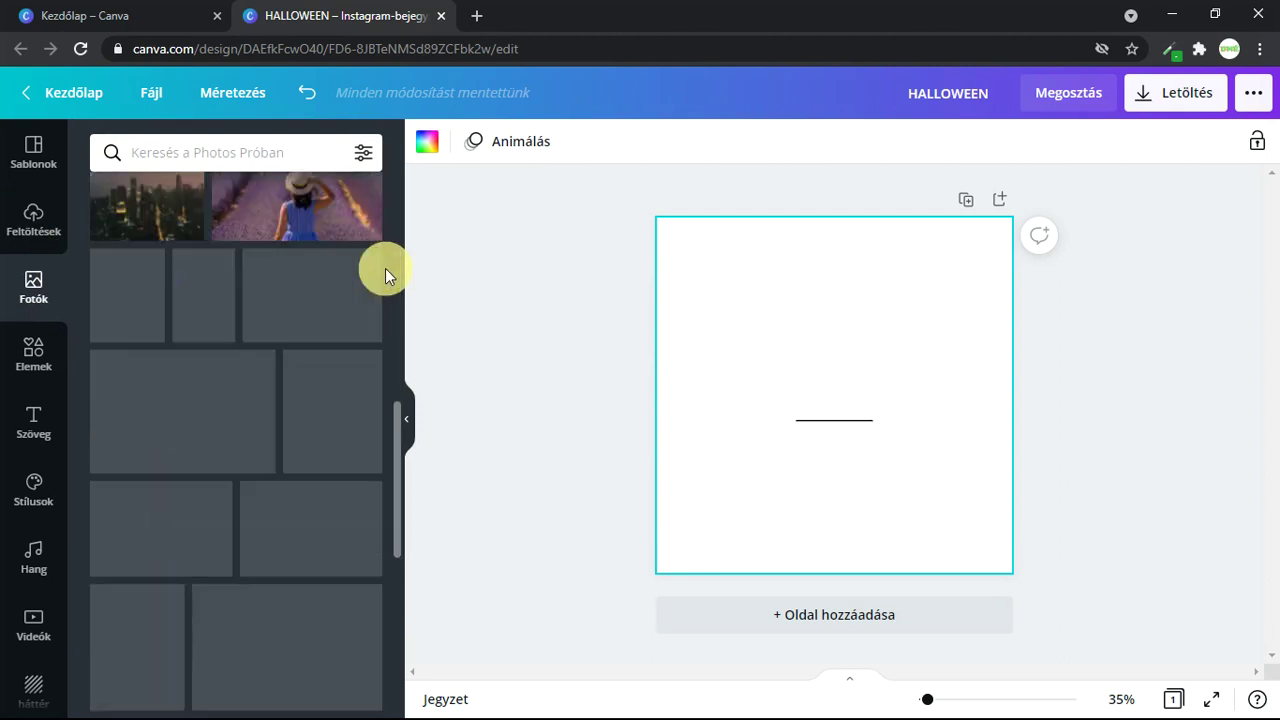
{"action": "scroll", "coordinate": [319, 250], "scroll_direction": "up", "scroll_amount": 5}
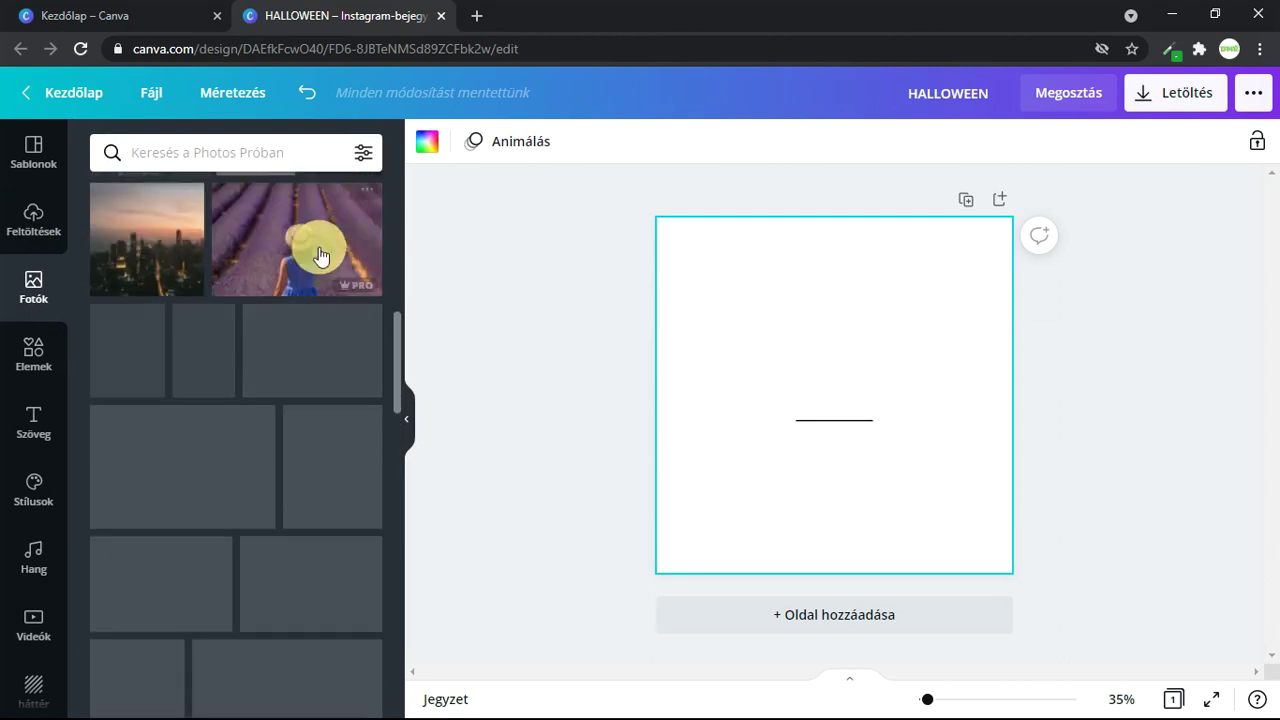
{"action": "scroll", "coordinate": [320, 253], "scroll_direction": "down", "scroll_amount": 3}
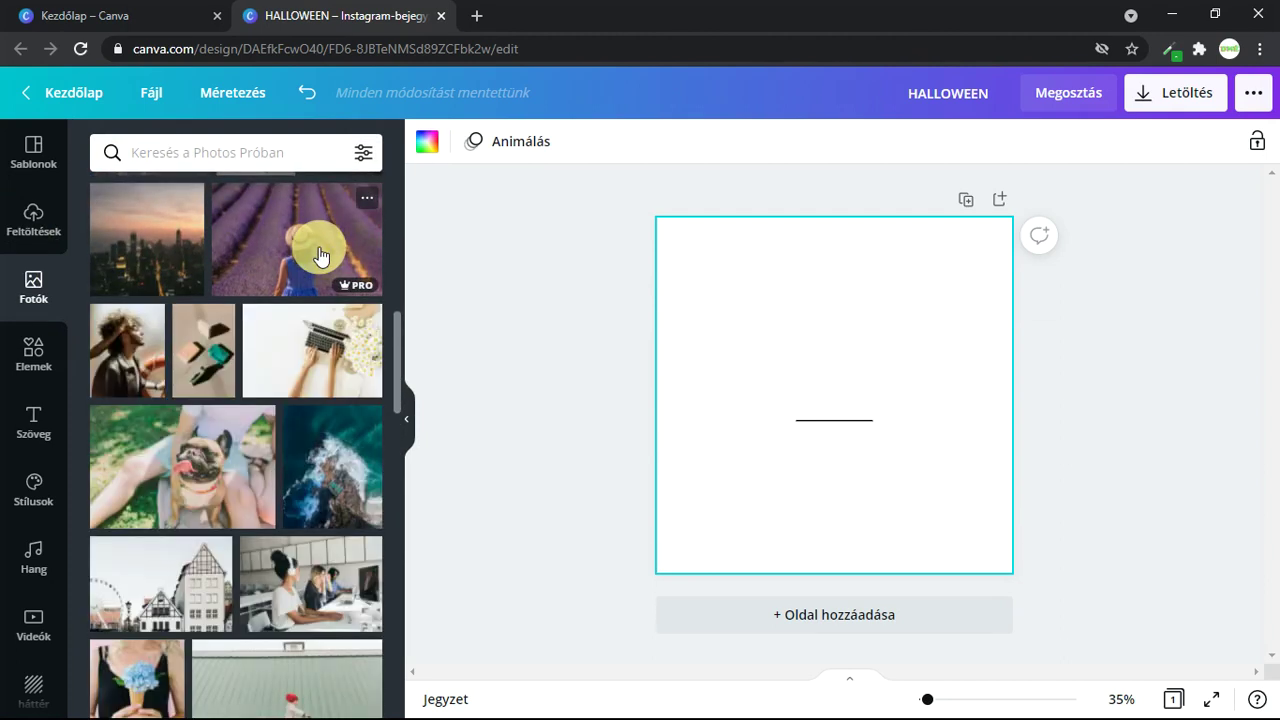
{"action": "scroll", "coordinate": [320, 300], "scroll_direction": "down", "scroll_amount": 2}
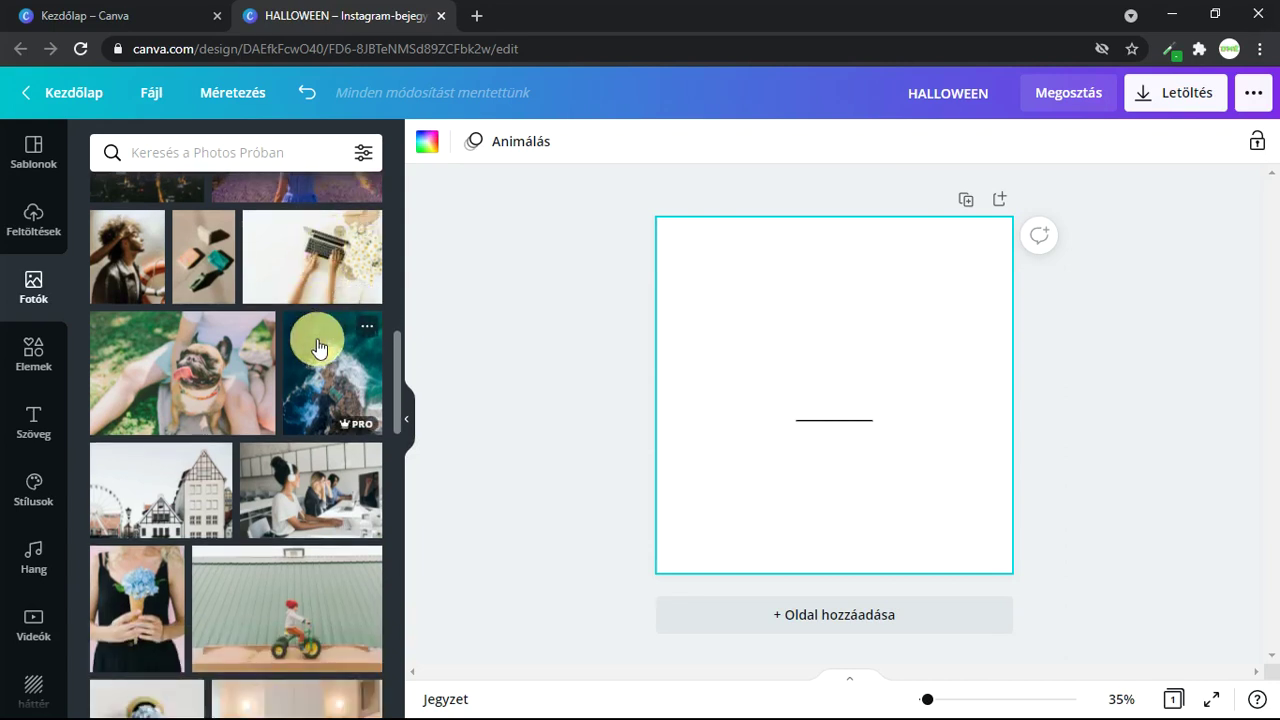
{"action": "scroll", "coordinate": [318, 347], "scroll_direction": "down", "scroll_amount": 10}
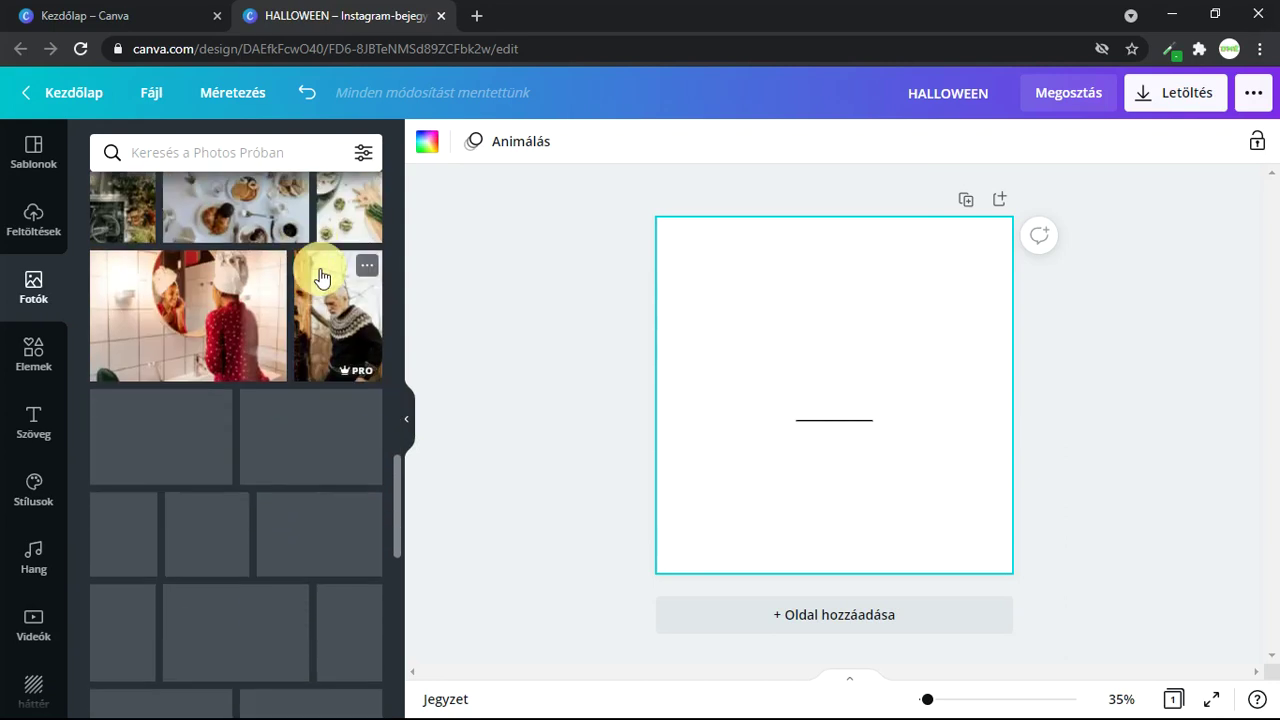
{"action": "scroll", "coordinate": [315, 290], "scroll_direction": "down", "scroll_amount": 7}
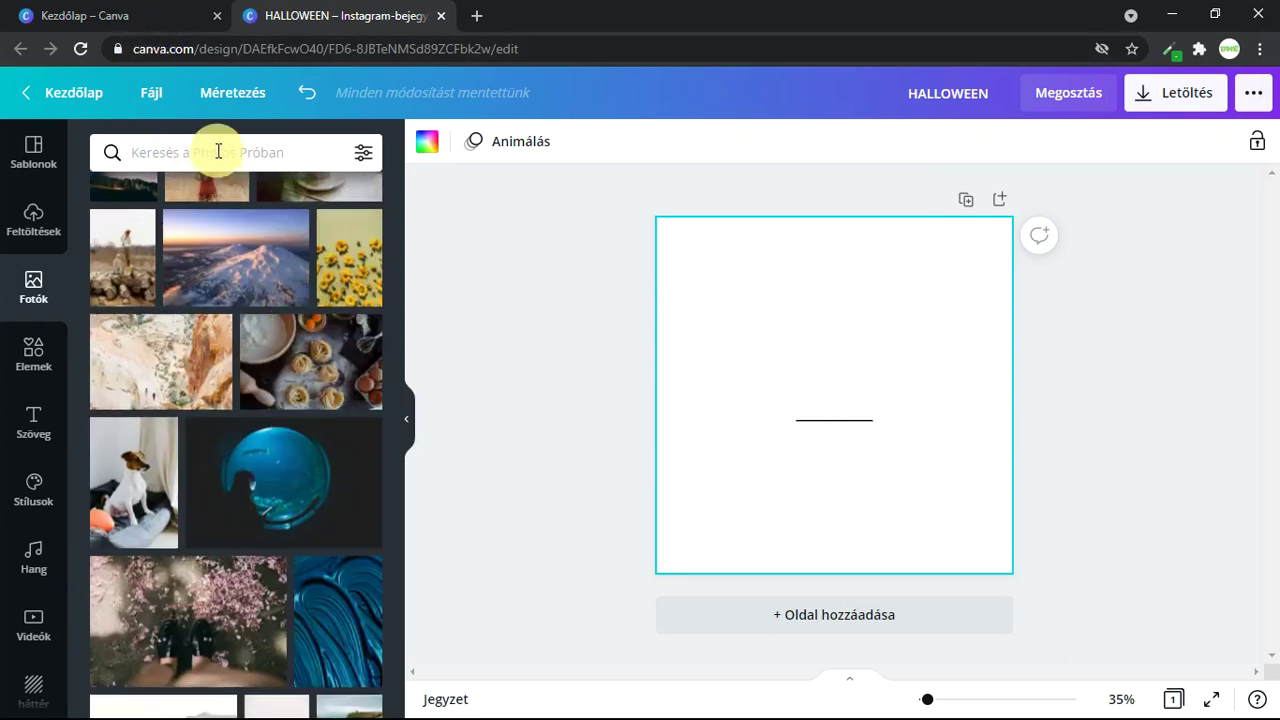
- Search the photo library for "ocelot" and add the dark ocelot portrait, enlarged to cover almost the whole page
{"action": "left_click", "coordinate": [218, 151]}
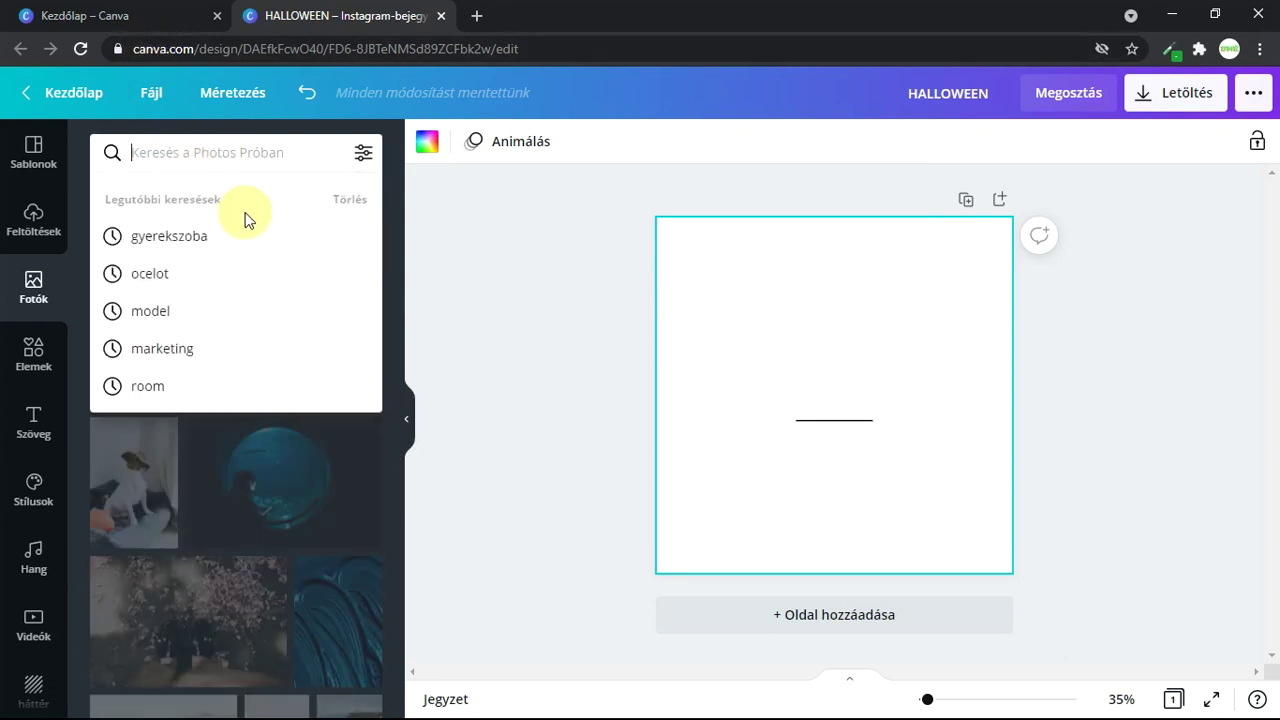
{"action": "left_click", "coordinate": [235, 274]}
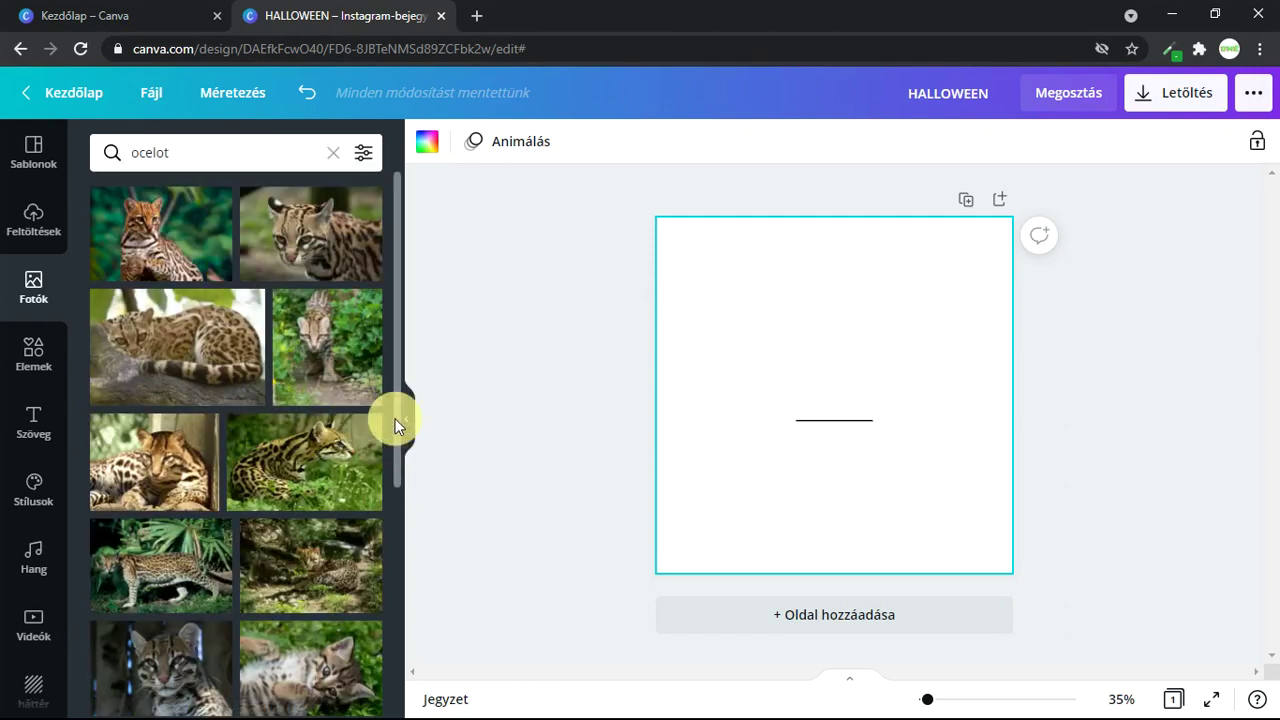
{"action": "left_click", "coordinate": [140, 666]}
{"action": "left_click_drag", "start_coordinate": [978, 300], "coordinate": [1075, 214]}
{"action": "left_click_drag", "start_coordinate": [991, 260], "coordinate": [834, 355]}
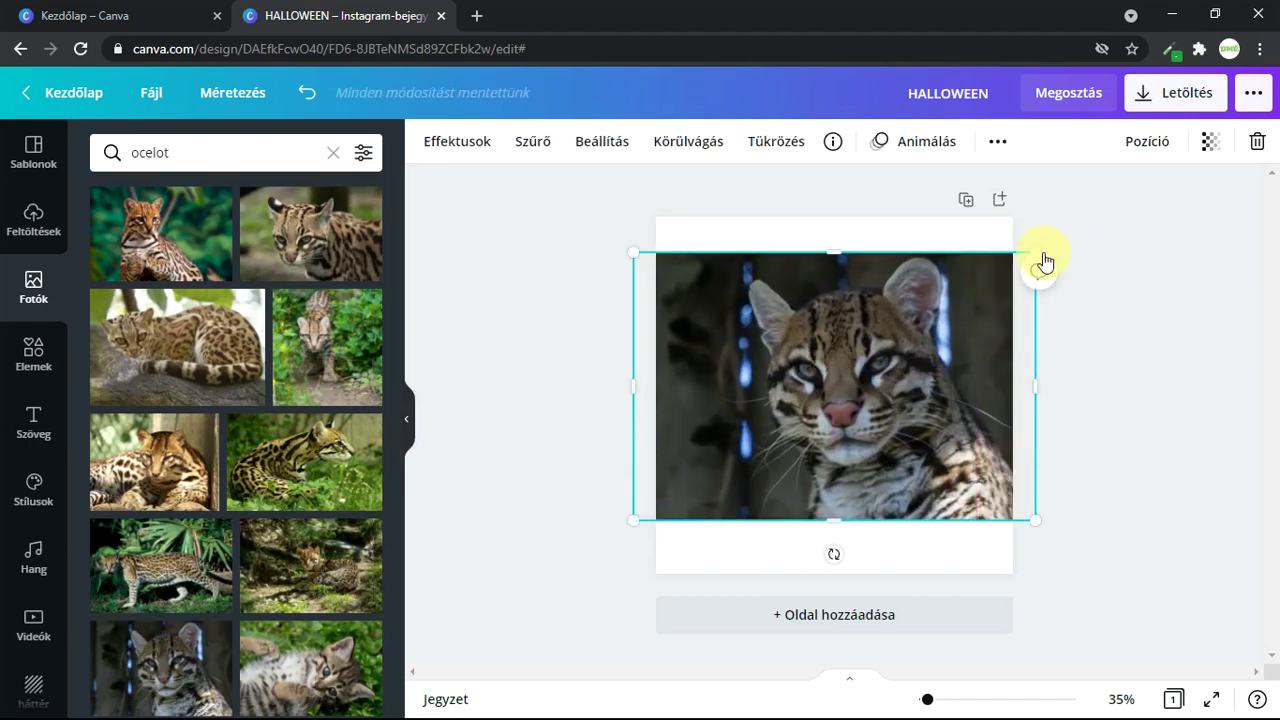
{"action": "left_click_drag", "start_coordinate": [1034, 249], "coordinate": [1100, 177]}
{"action": "left_click_drag", "start_coordinate": [957, 268], "coordinate": [900, 312]}
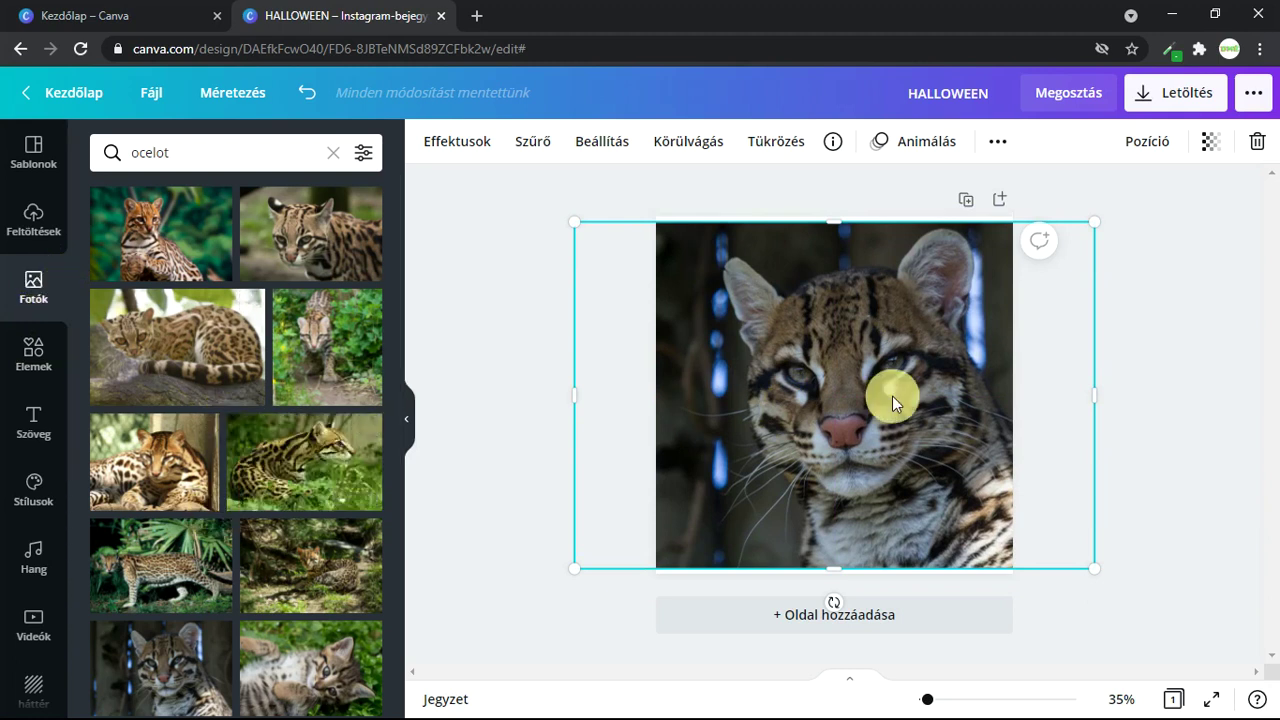
- Place the photo of the ocelot lying in grass on the page's upper part and a reduced copy of the ocelot portrait below it
{"action": "left_click_drag", "start_coordinate": [286, 477], "coordinate": [883, 357]}
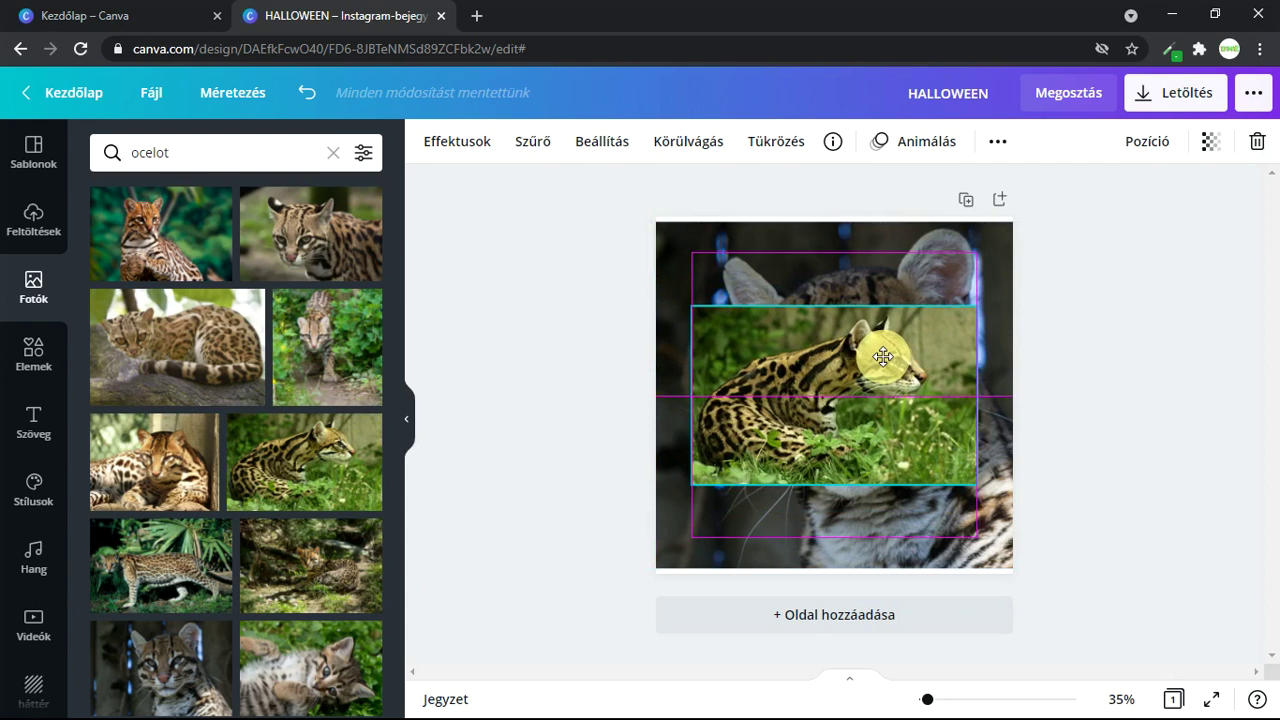
{"action": "left_click_drag", "start_coordinate": [883, 357], "coordinate": [858, 280]}
{"action": "scroll", "coordinate": [349, 549], "scroll_direction": "down", "scroll_amount": 2}
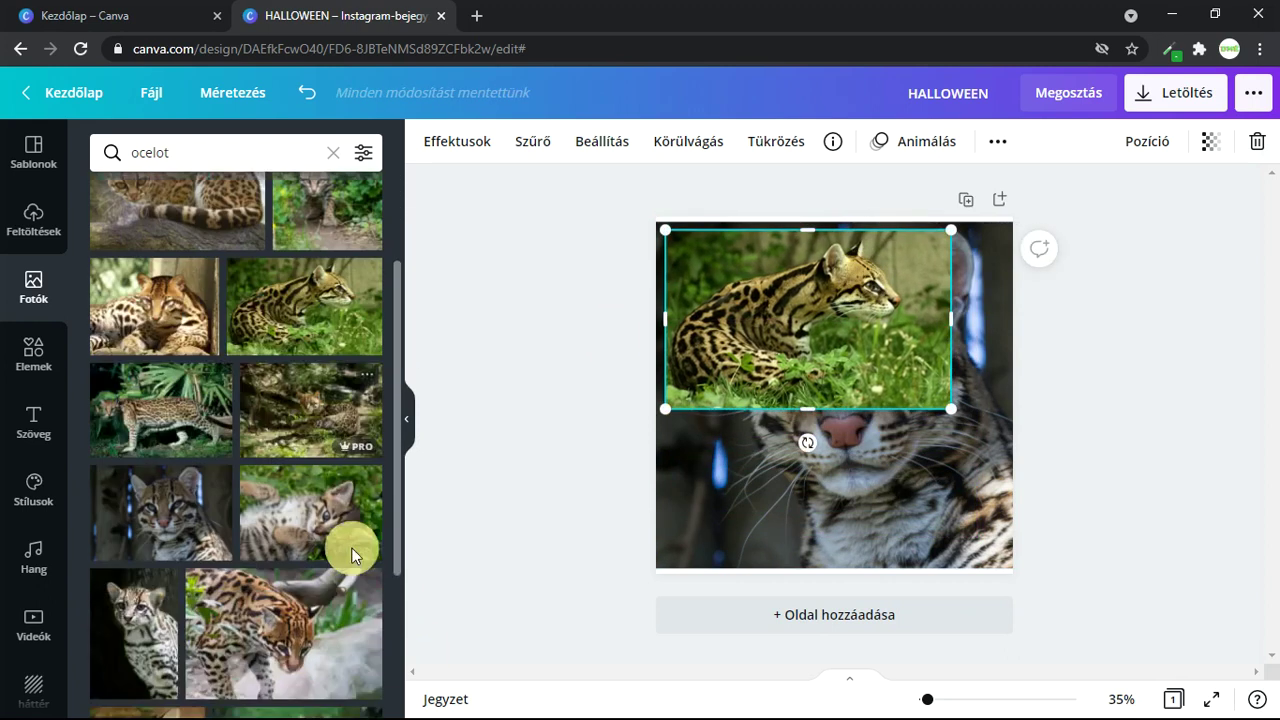
{"action": "left_click", "coordinate": [164, 466]}
{"action": "left_click_drag", "start_coordinate": [921, 404], "coordinate": [893, 393]}
{"action": "left_click_drag", "start_coordinate": [950, 490], "coordinate": [795, 383]}
{"action": "left_click_drag", "start_coordinate": [742, 337], "coordinate": [741, 486]}
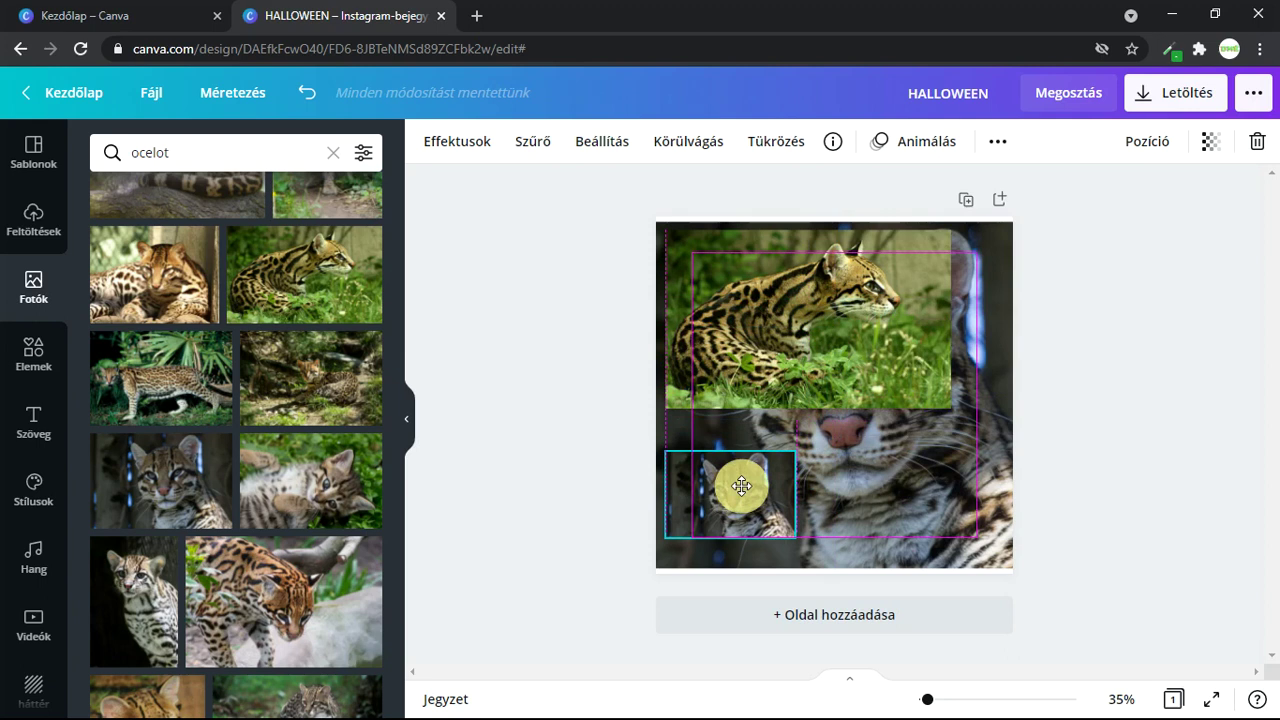
{"action": "left_click_drag", "start_coordinate": [741, 486], "coordinate": [898, 492]}
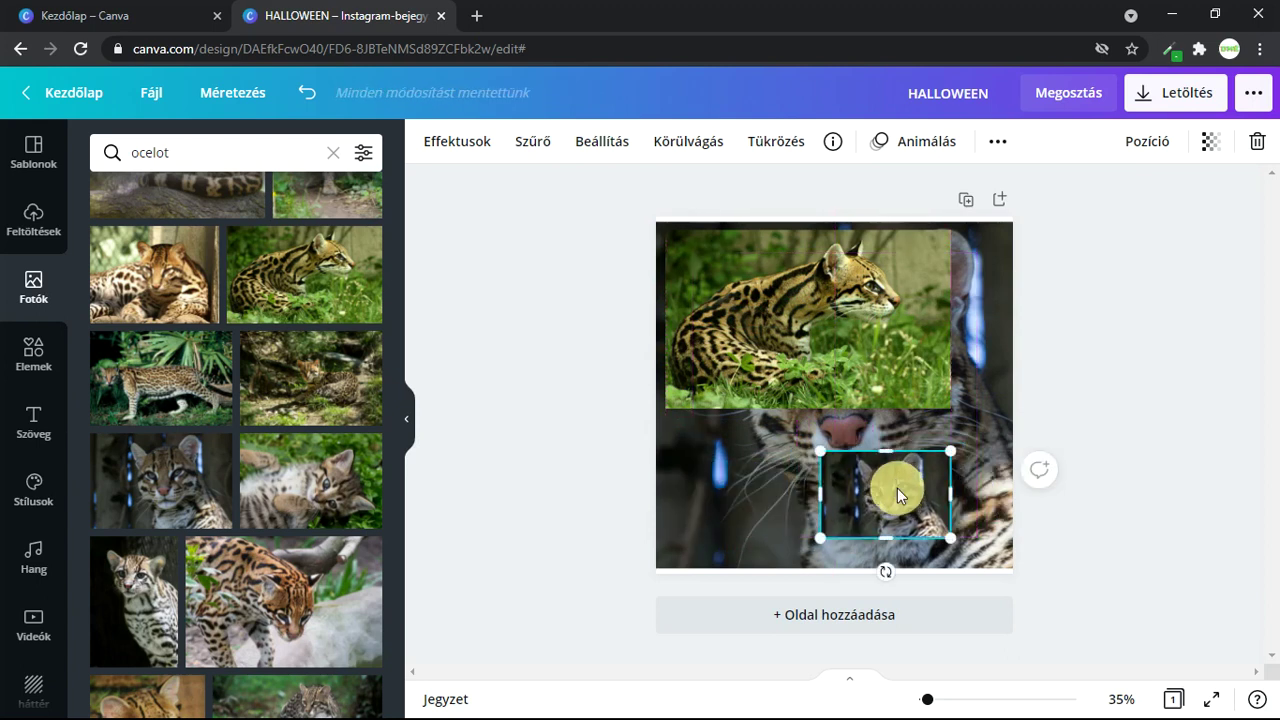
- Delete the small ocelot portrait, the grass ocelot photo and the large ocelot portrait from the page
{"action": "key", "text": "Delete"}
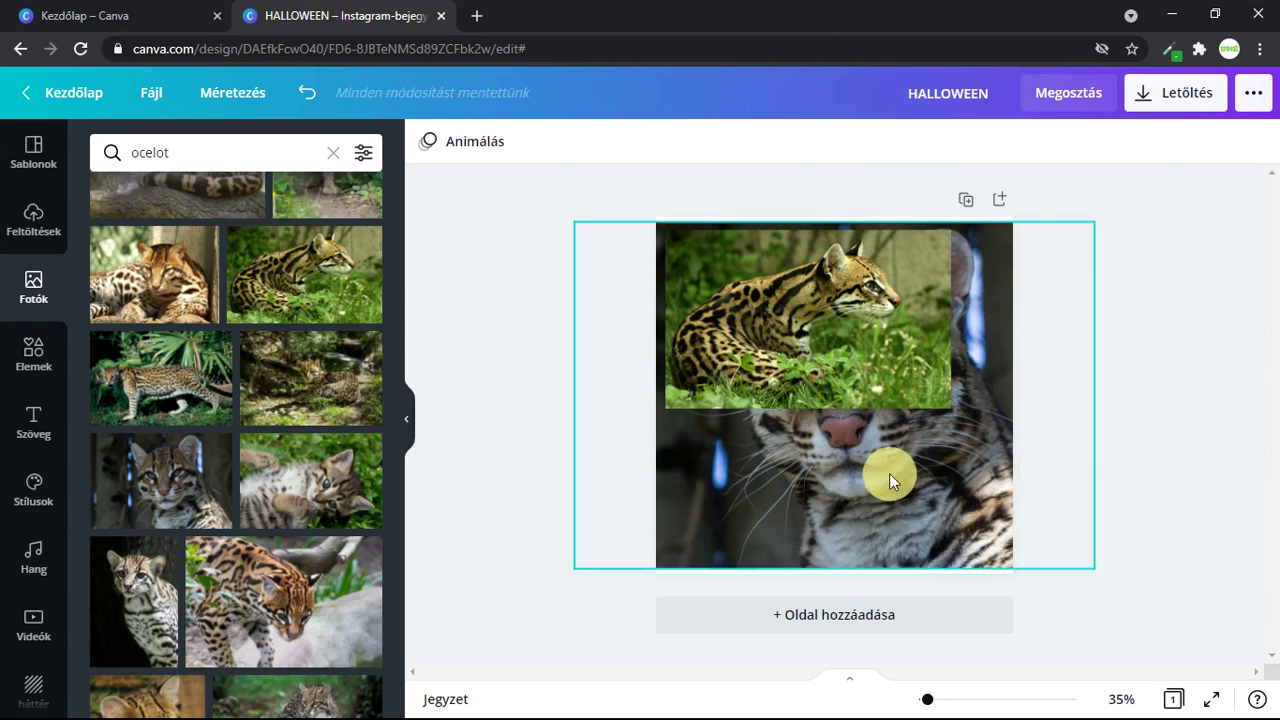
{"action": "left_click", "coordinate": [849, 372]}
{"action": "key", "text": "Delete"}
{"action": "left_click", "coordinate": [882, 438]}
{"action": "key", "text": "Delete"}
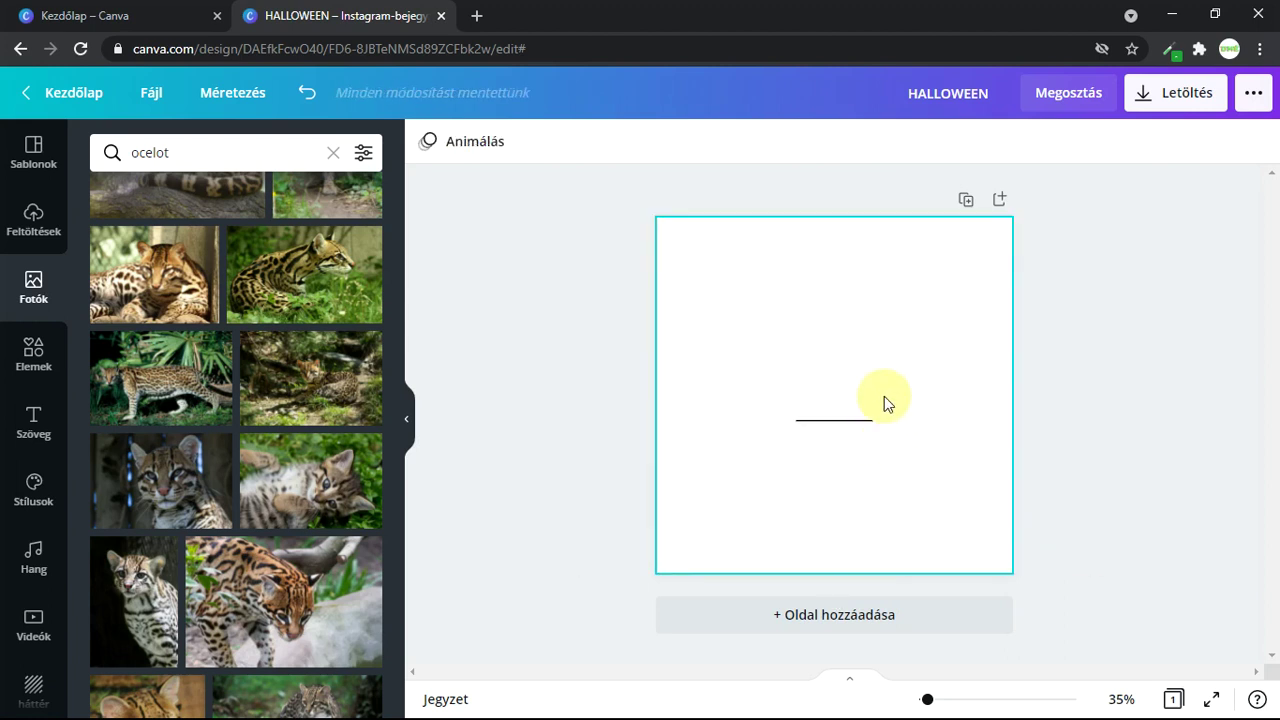
- Search the photo library for "room" and add the dark blue-lit room with a wooden floor, enlarged to cover the page
{"action": "left_click", "coordinate": [220, 160]}
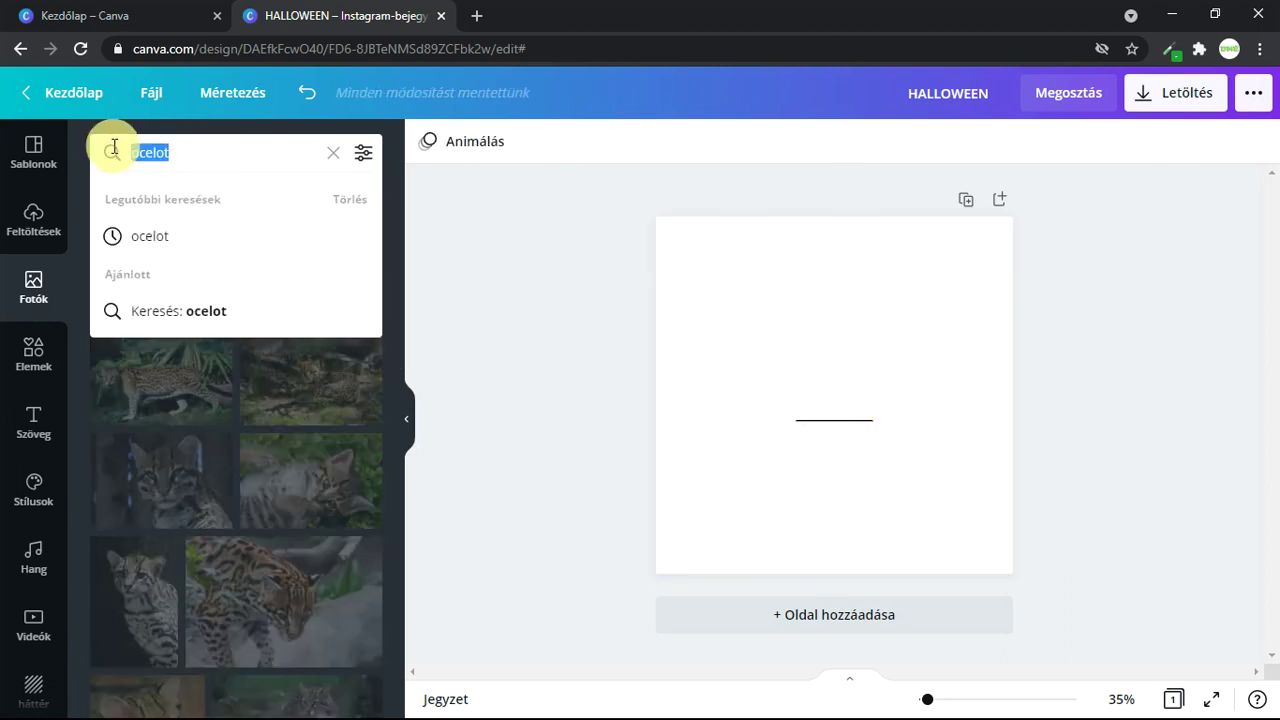
{"action": "type", "text": "room"}
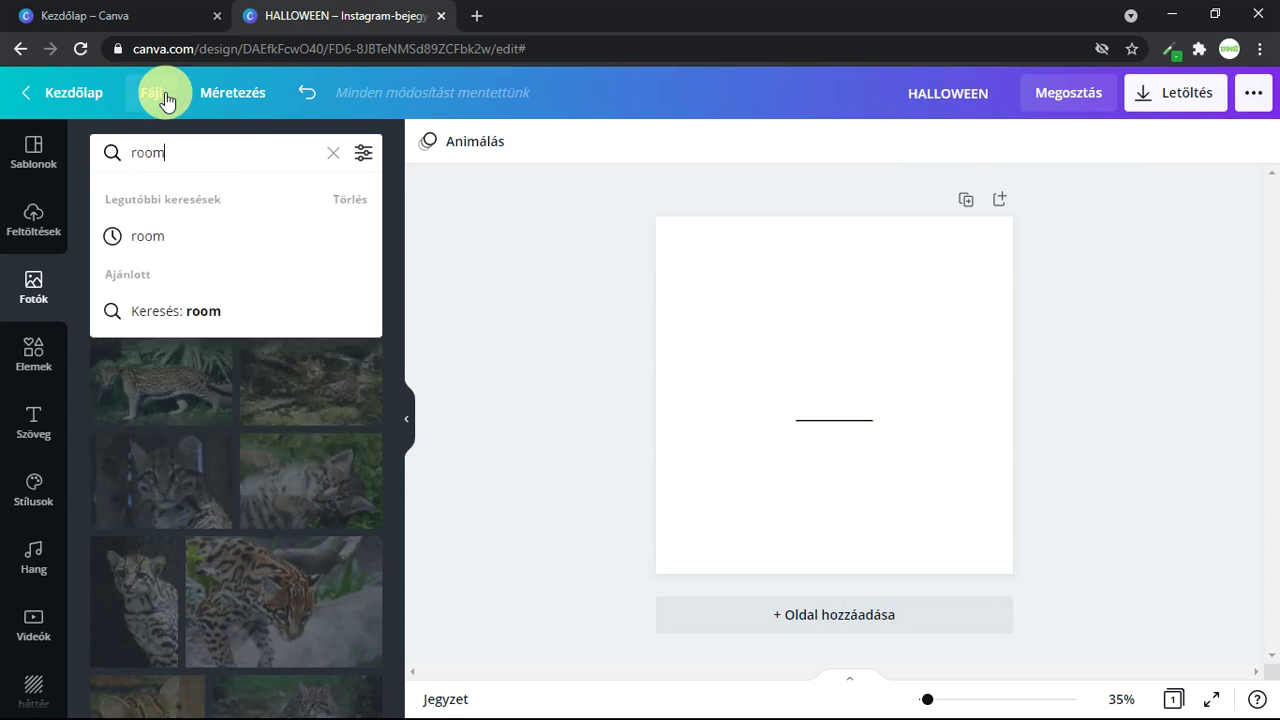
{"action": "key", "text": "Return"}
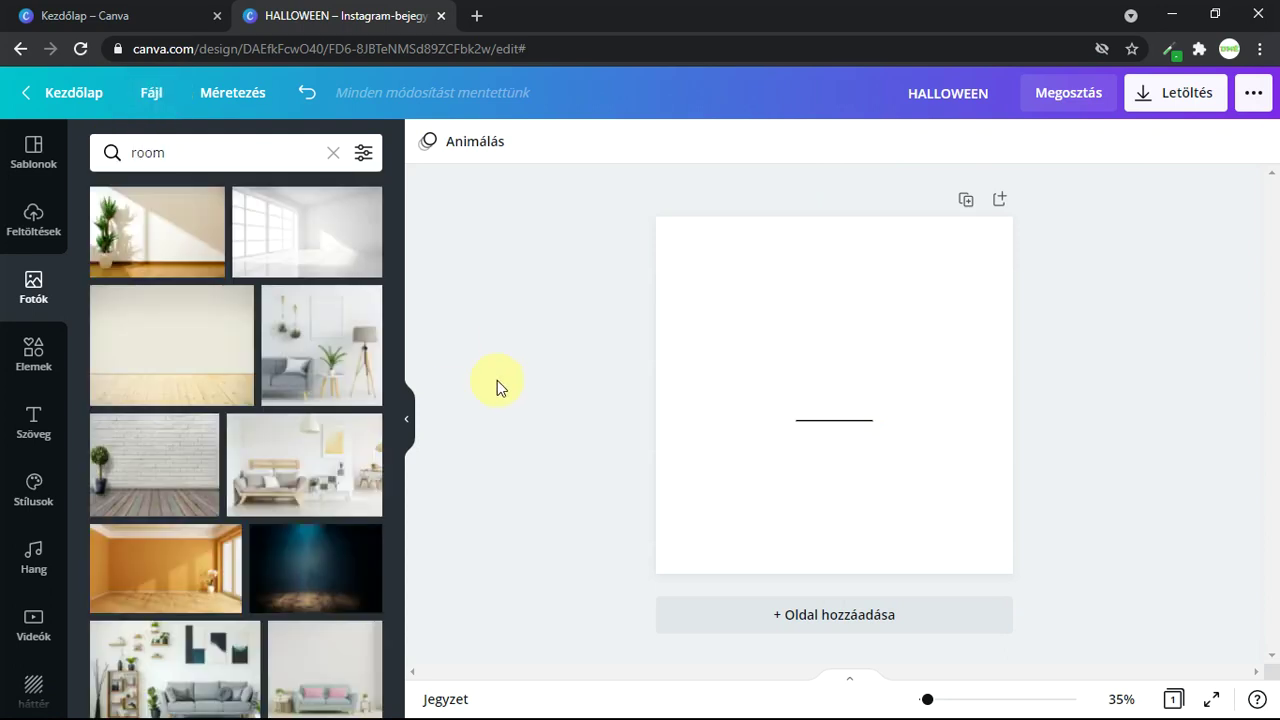
{"action": "scroll", "coordinate": [295, 400], "scroll_direction": "down", "scroll_amount": 2}
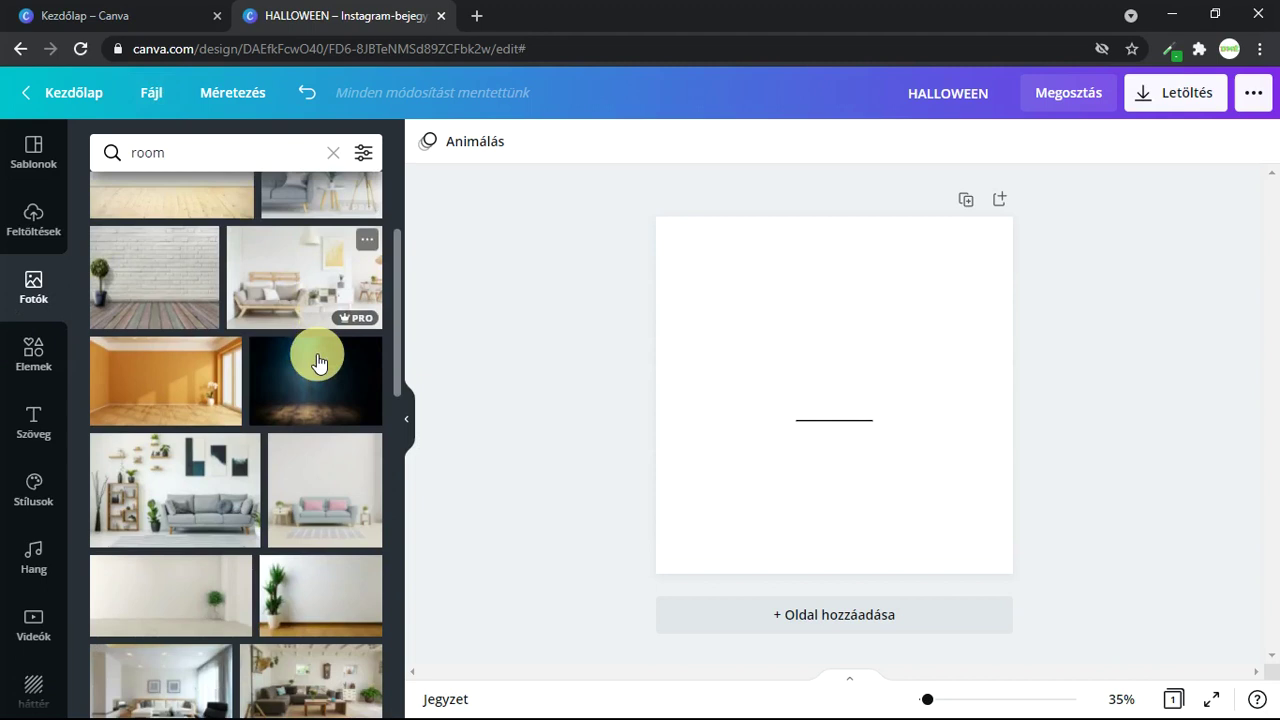
{"action": "left_click", "coordinate": [303, 411]}
{"action": "left_click_drag", "start_coordinate": [831, 402], "coordinate": [788, 318]}
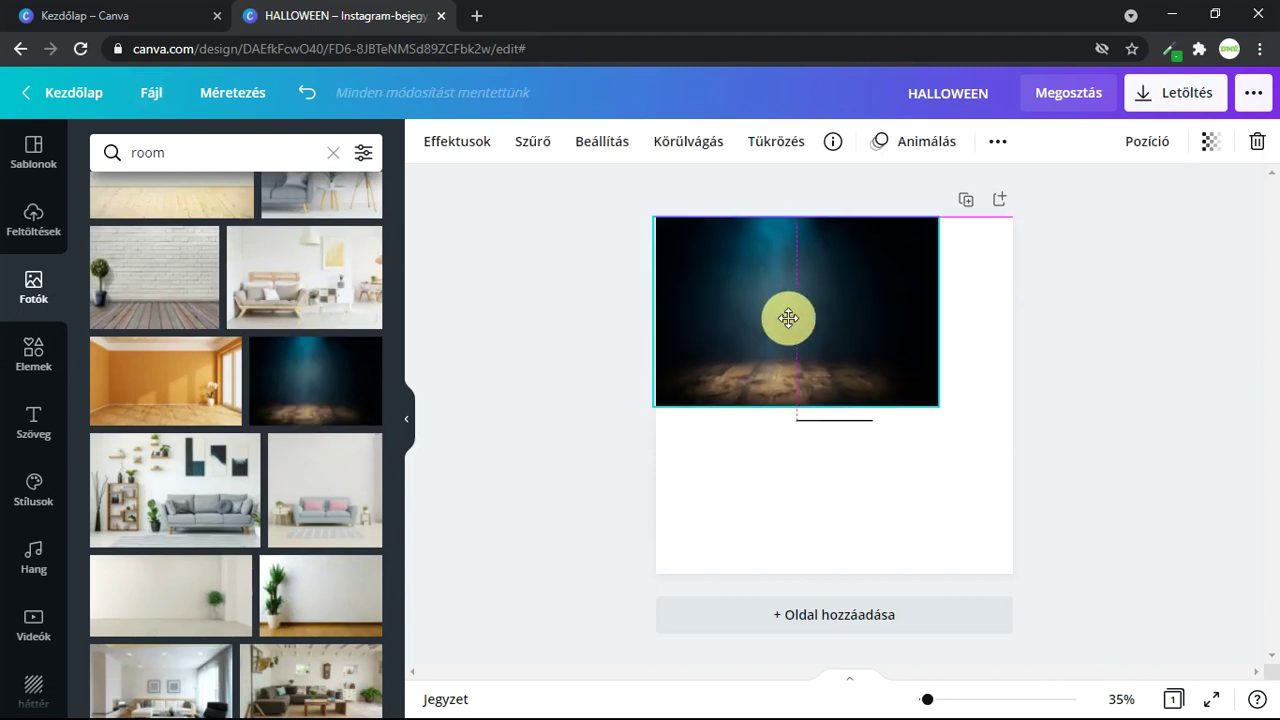
{"action": "left_click_drag", "start_coordinate": [935, 404], "coordinate": [851, 414]}
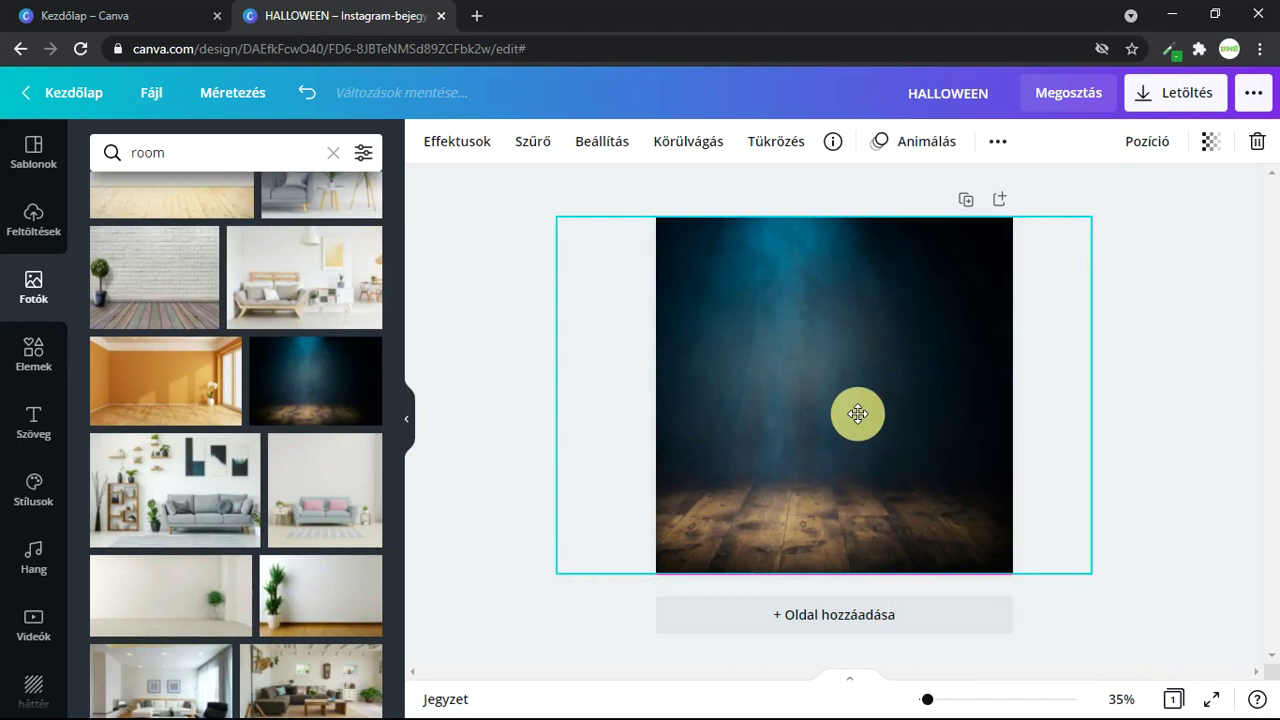
- Search the photo library for "model" and place the photo of the woman in the red dress centred over the dark room
{"action": "left_click", "coordinate": [163, 150]}
{"action": "type", "text": "model"}
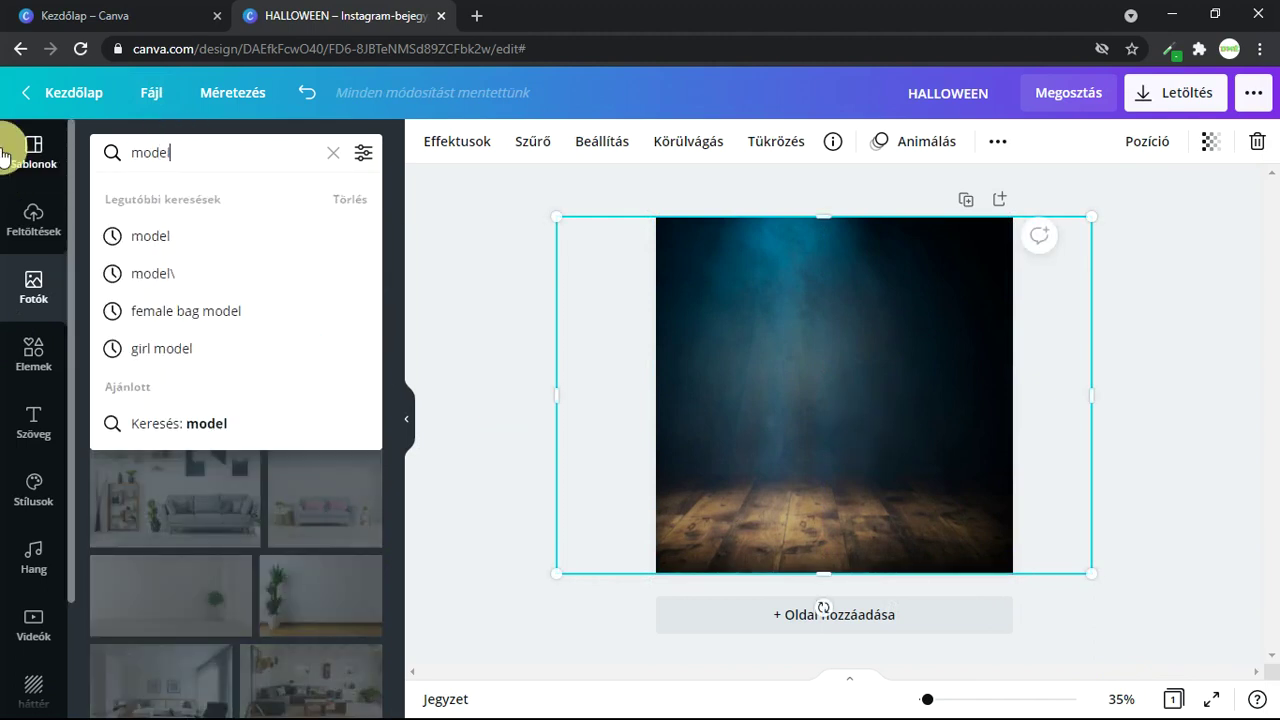
{"action": "key", "text": "Return"}
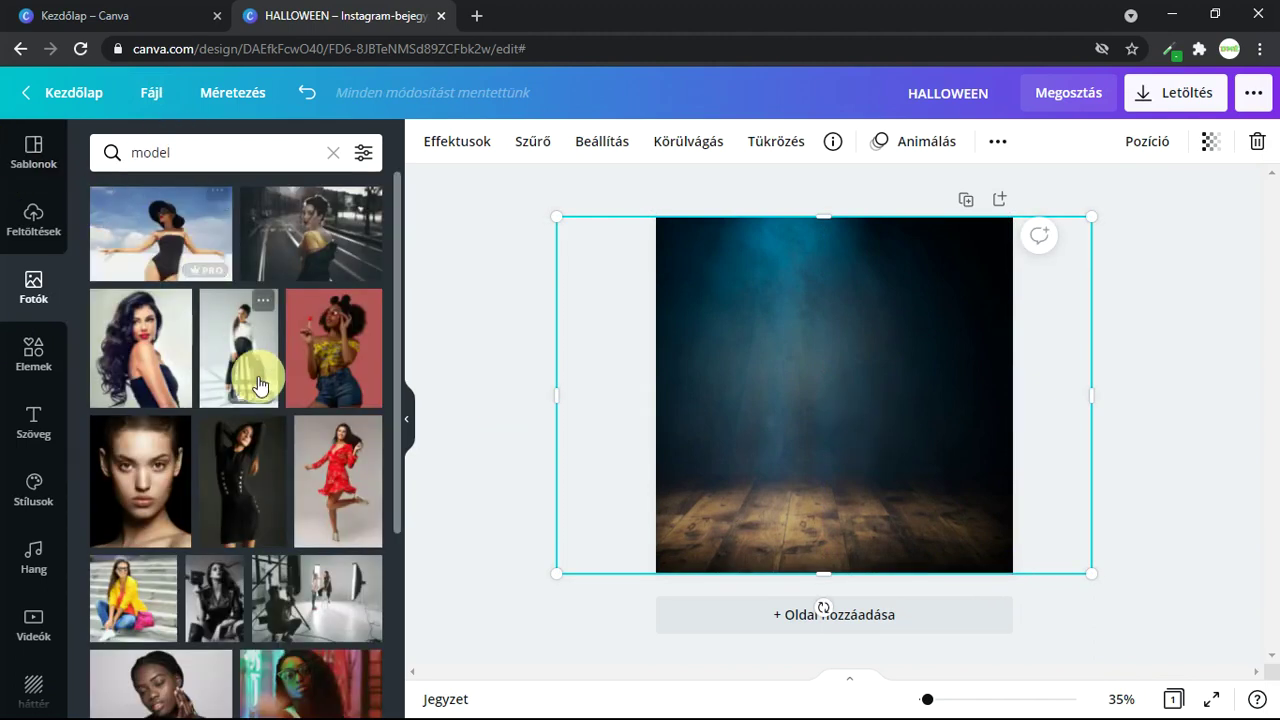
{"action": "left_click", "coordinate": [318, 458]}
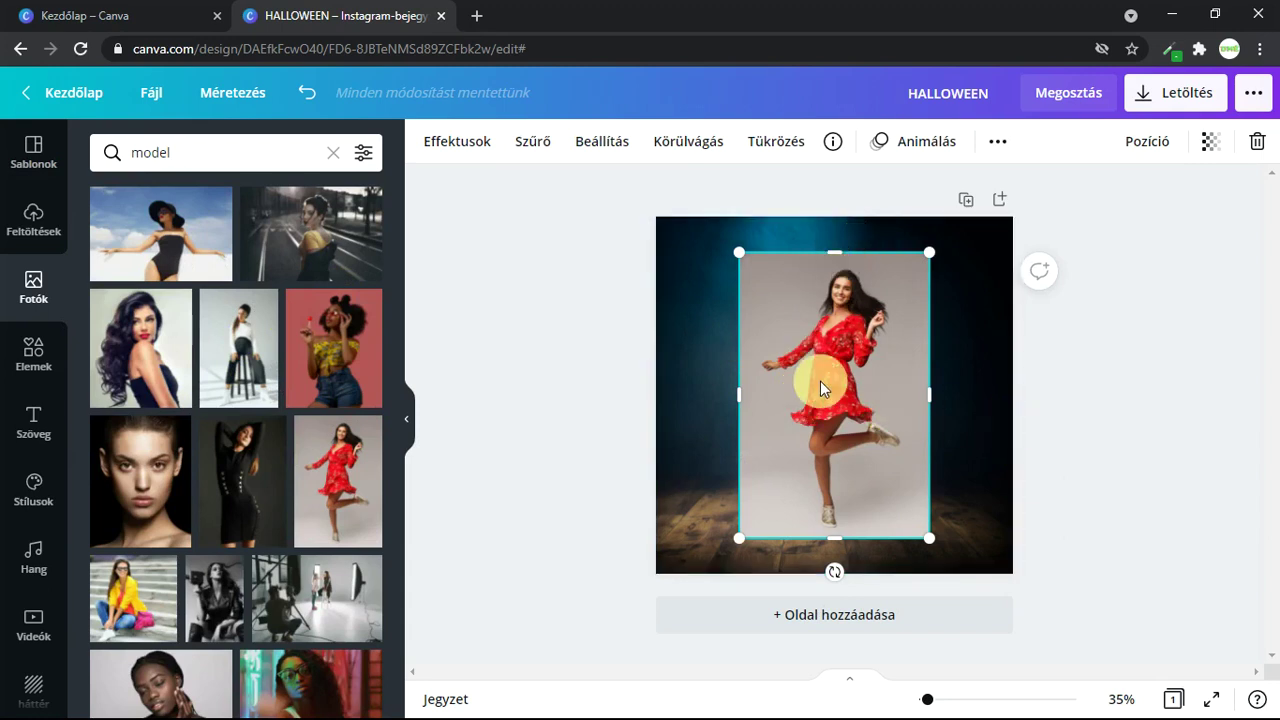
{"action": "left_click_drag", "start_coordinate": [820, 381], "coordinate": [819, 390]}
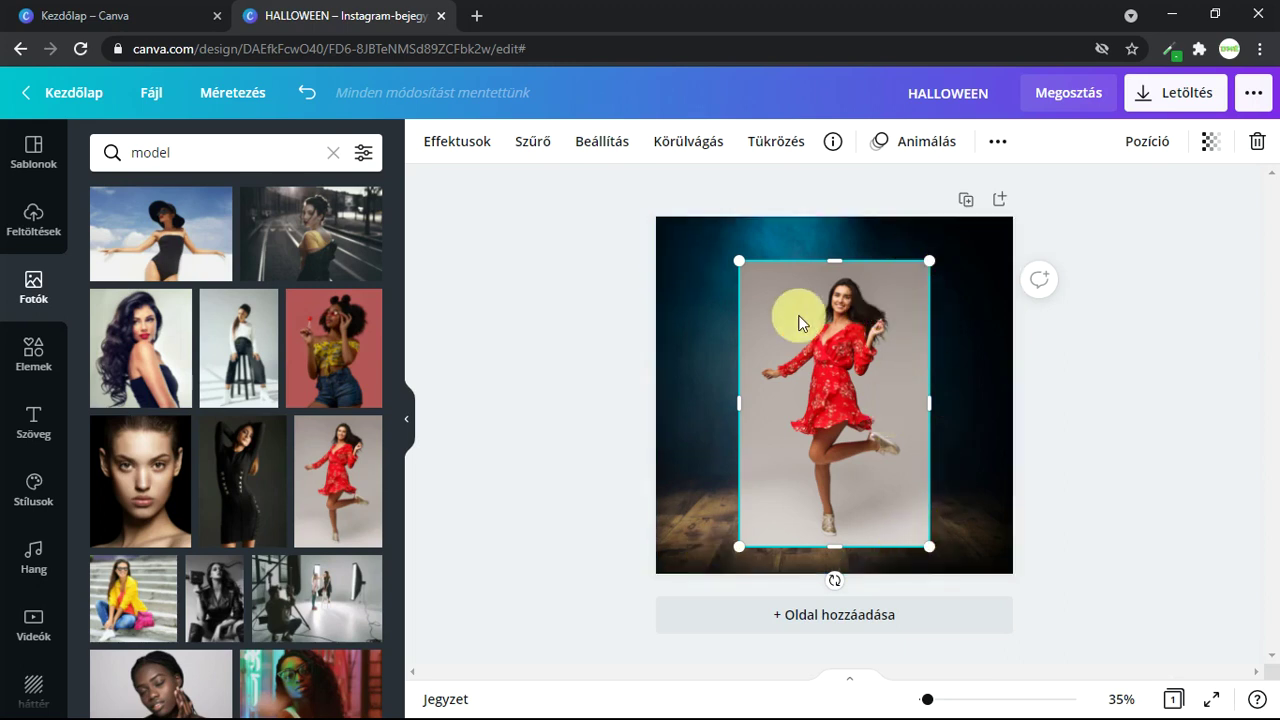
- Remove the background from the photo of the woman in the red dress and move her down to the page's lower edge
{"action": "left_click", "coordinate": [475, 146]}
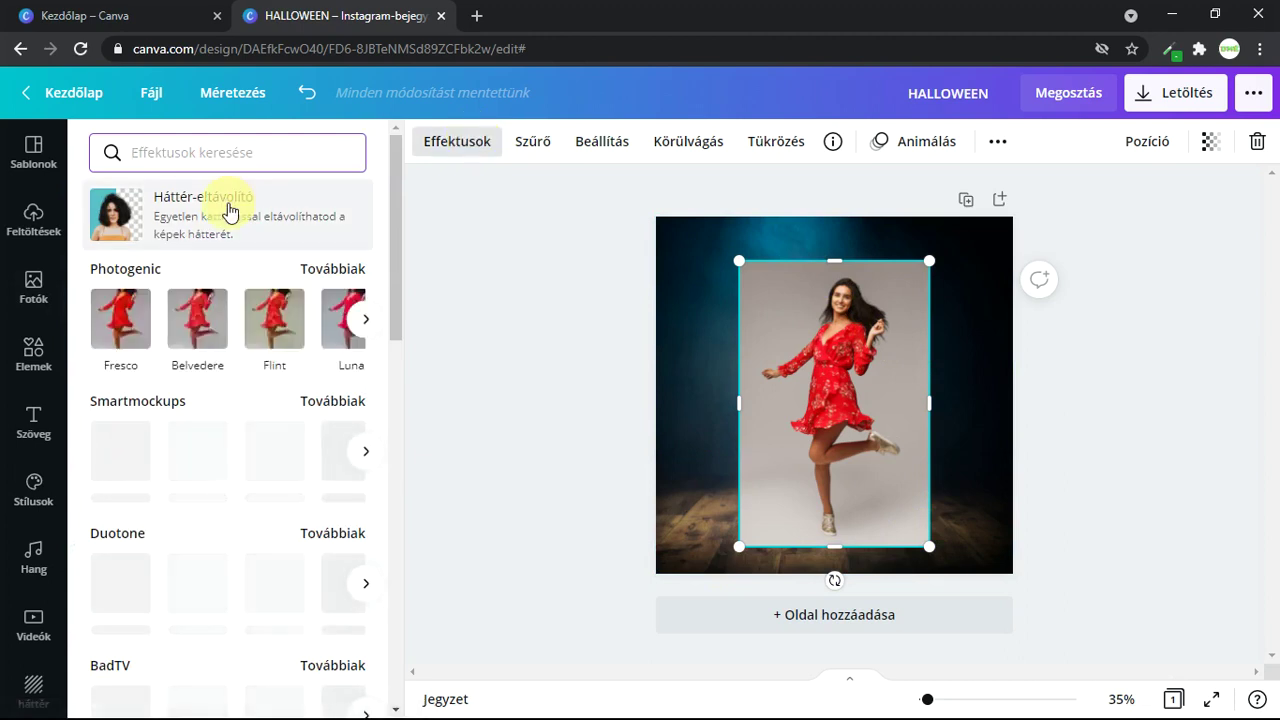
{"action": "left_click", "coordinate": [228, 203]}
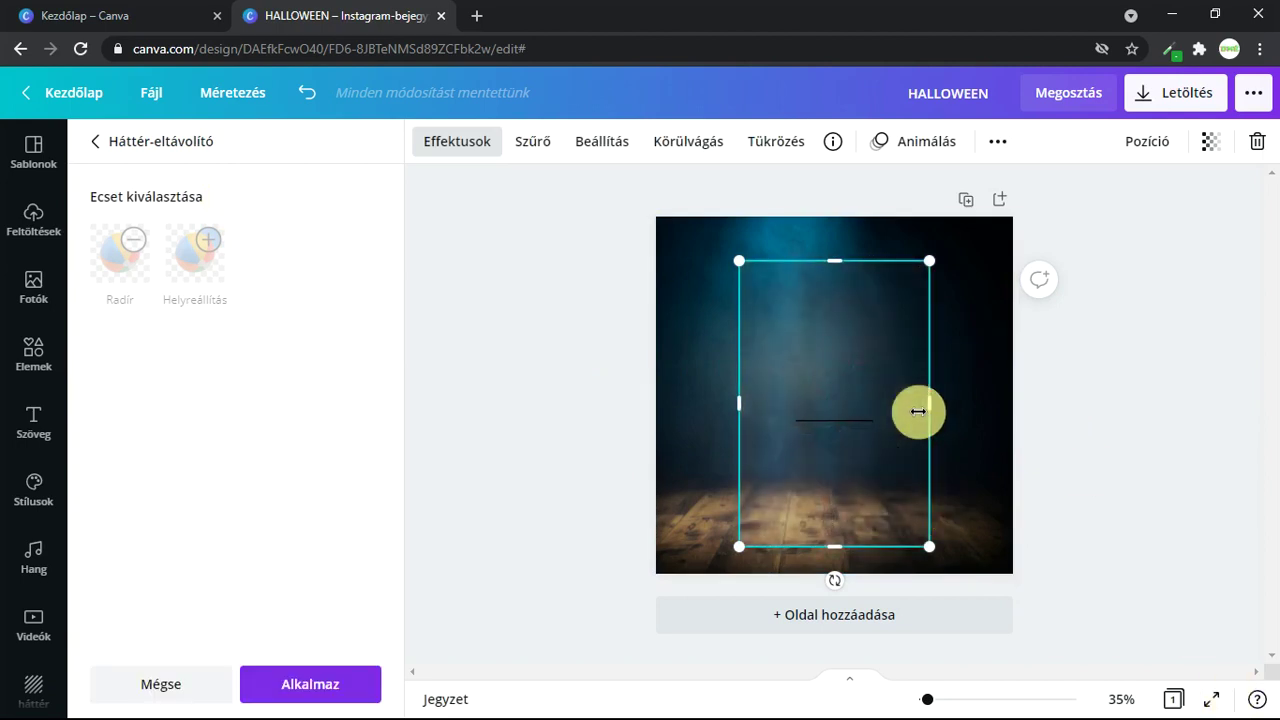
{"action": "left_click_drag", "start_coordinate": [867, 337], "coordinate": [862, 366]}
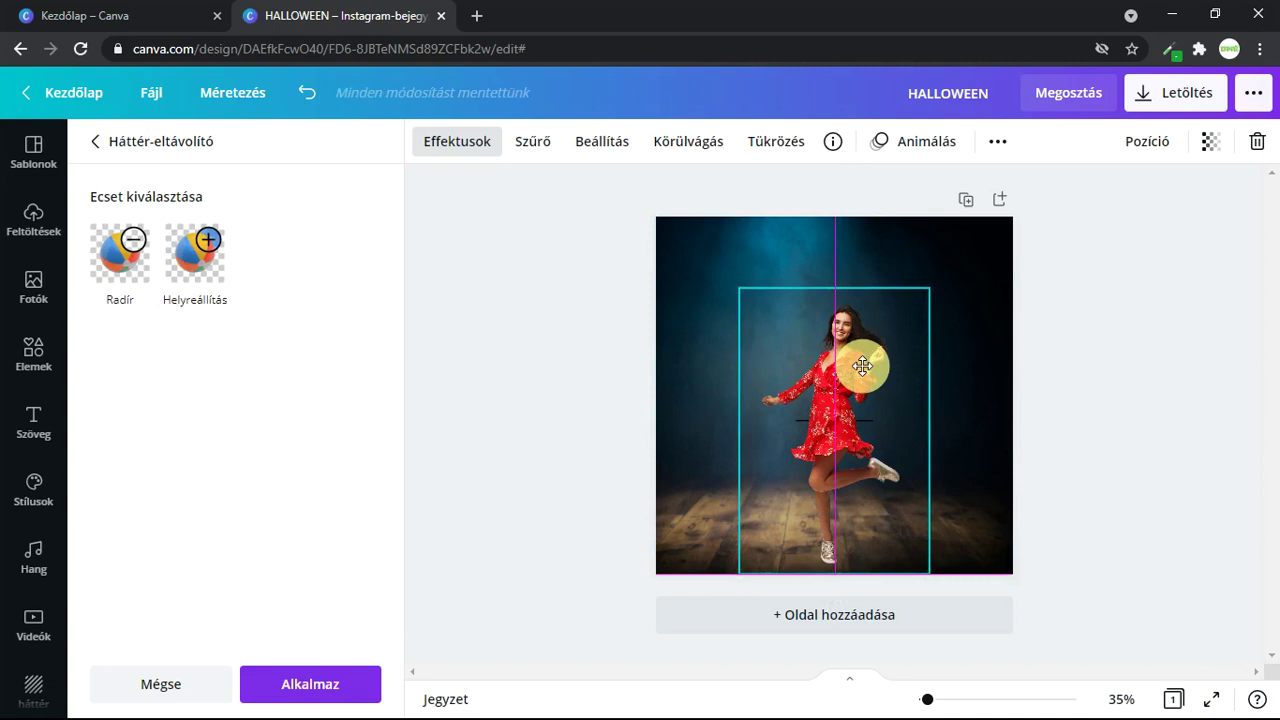
- Enlarge the cut-out woman and centre her horizontally, standing on the wooden floor of the dark room
{"action": "mouse_move", "coordinate": [929, 288]}
{"action": "left_mouse_down"}
{"action": "mouse_move", "coordinate": [1011, 224]}
{"action": "mouse_move", "coordinate": [923, 266]}
{"action": "mouse_move", "coordinate": [931, 283]}
{"action": "left_mouse_up"}
{"action": "left_click_drag", "start_coordinate": [829, 371], "coordinate": [849, 372]}
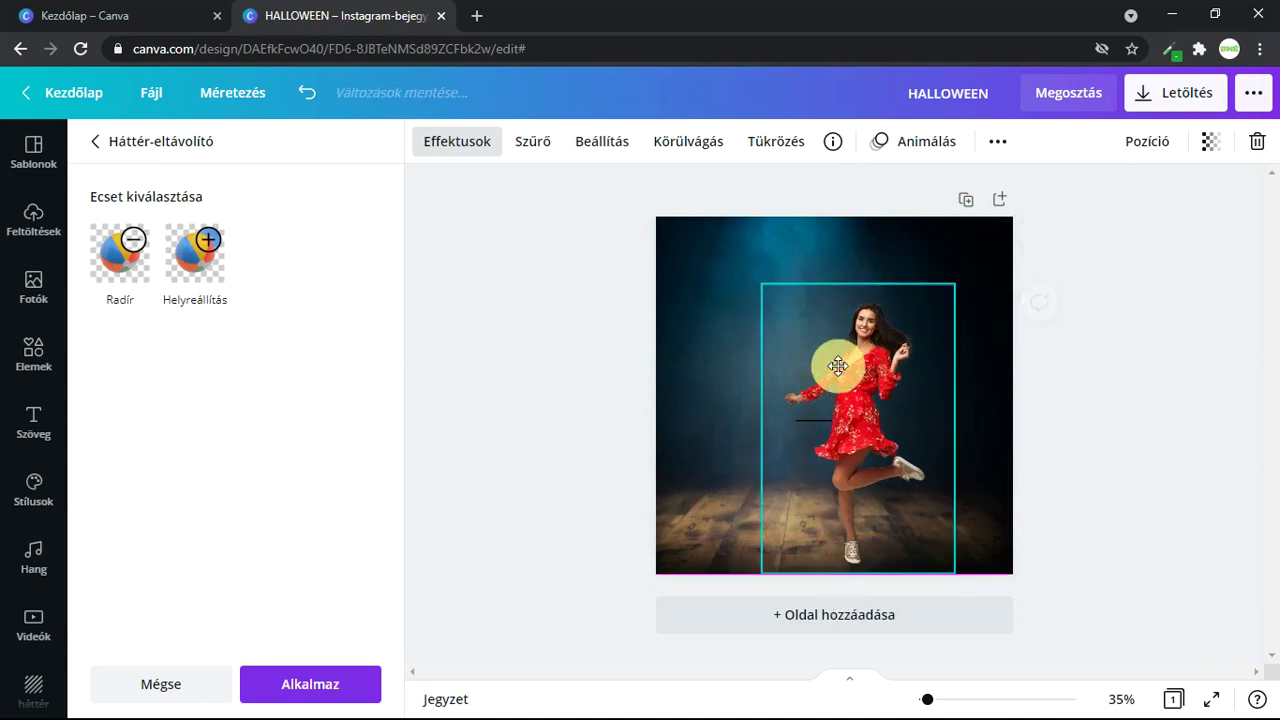
{"action": "key", "text": "Escape"}
{"action": "left_click", "coordinate": [902, 256]}
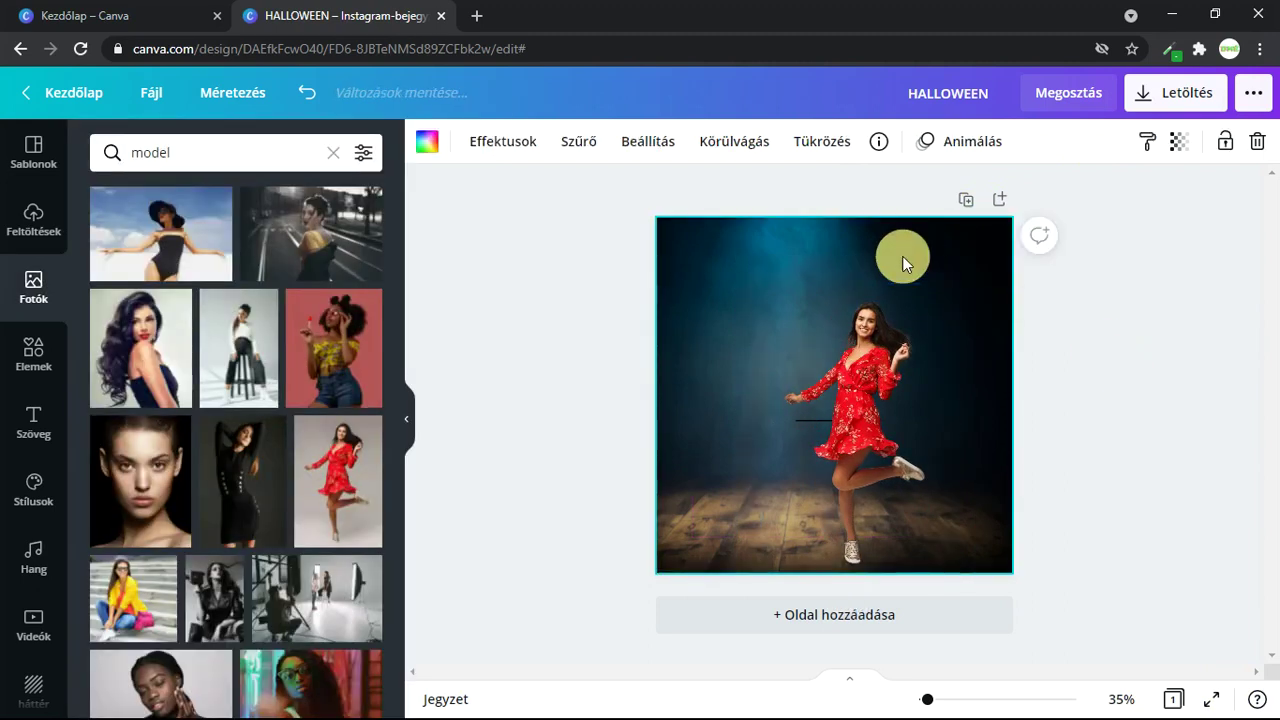
{"action": "left_click", "coordinate": [893, 340]}
{"action": "left_click_drag", "start_coordinate": [955, 284], "coordinate": [984, 241]}
{"action": "left_click_drag", "start_coordinate": [897, 335], "coordinate": [854, 335]}
{"action": "left_click", "coordinate": [1128, 355]}
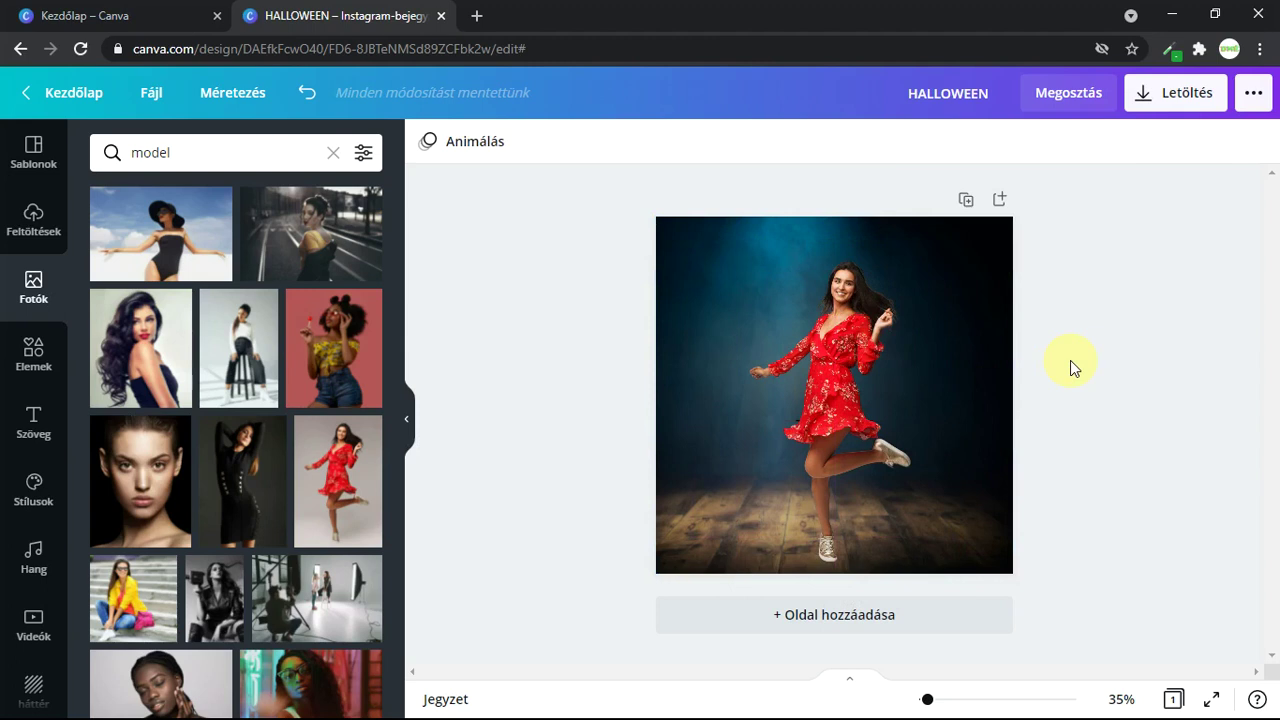
- Browse the element library's categories, including lines, shapes, frames, stickers, charts, grids and gradients
{"action": "left_click", "coordinate": [32, 348]}
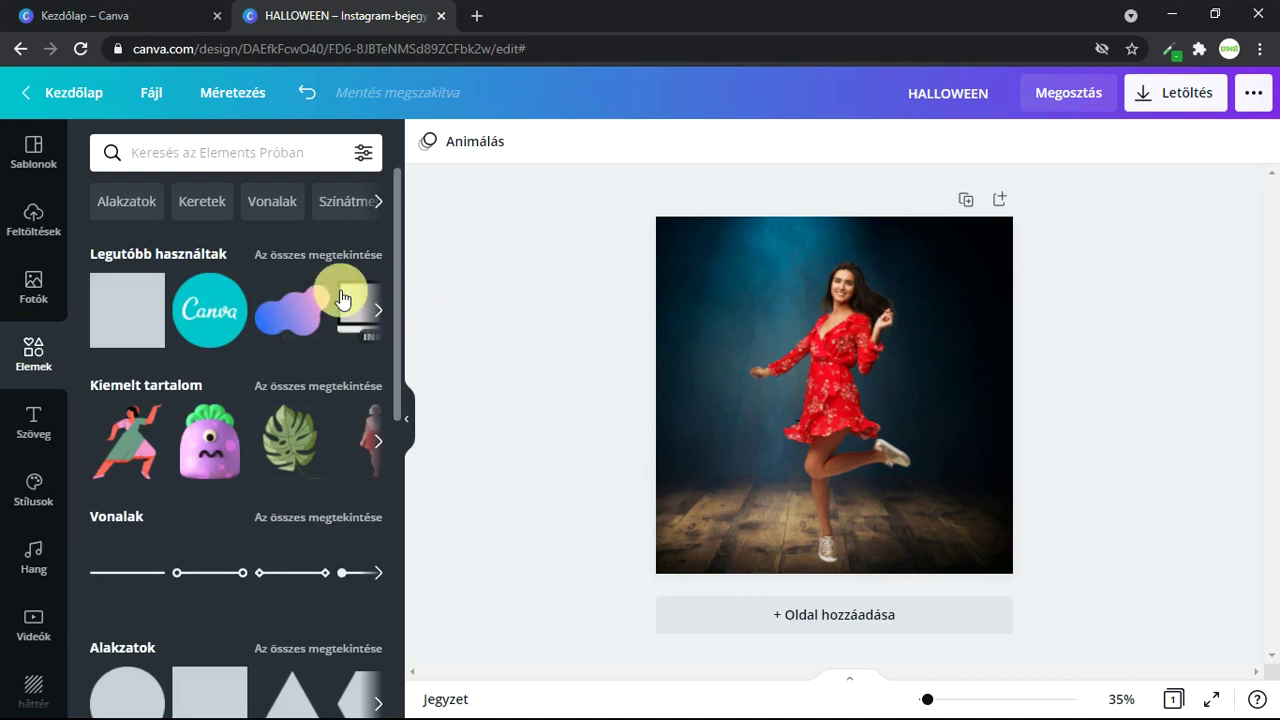
{"action": "scroll", "coordinate": [290, 226], "scroll_direction": "down", "scroll_amount": 3}
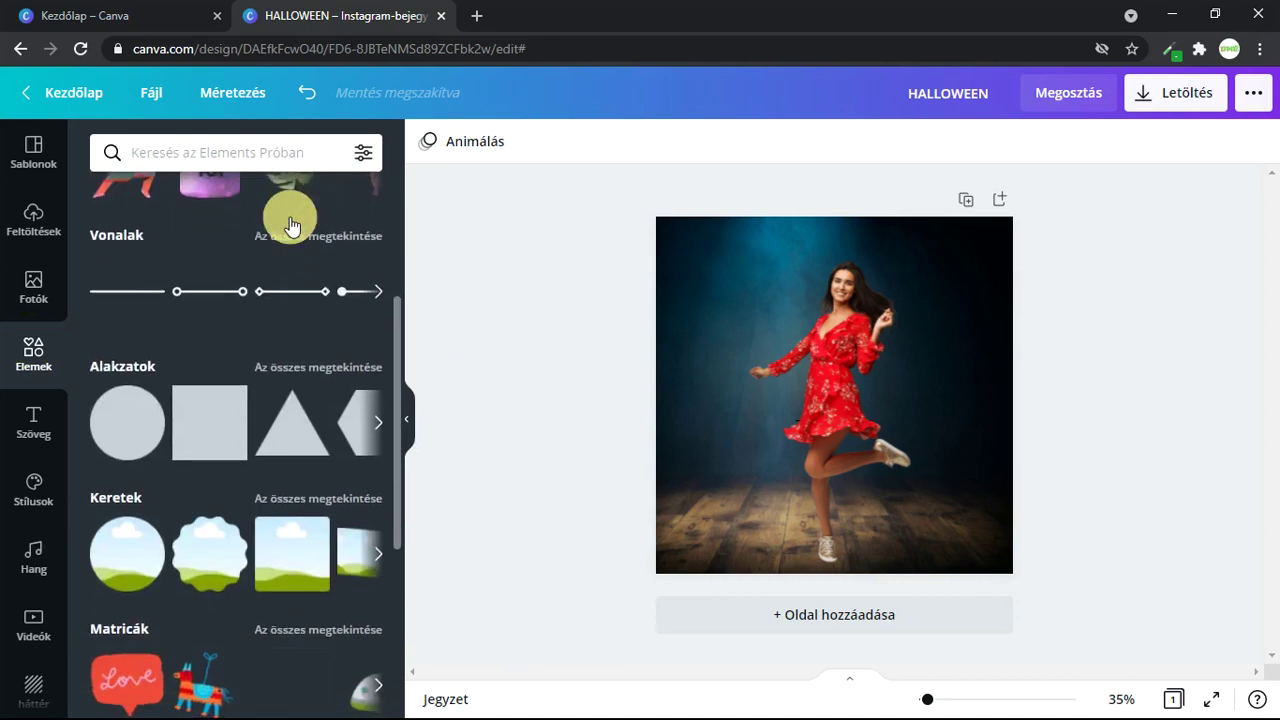
{"action": "scroll", "coordinate": [295, 360], "scroll_direction": "down", "scroll_amount": 1}
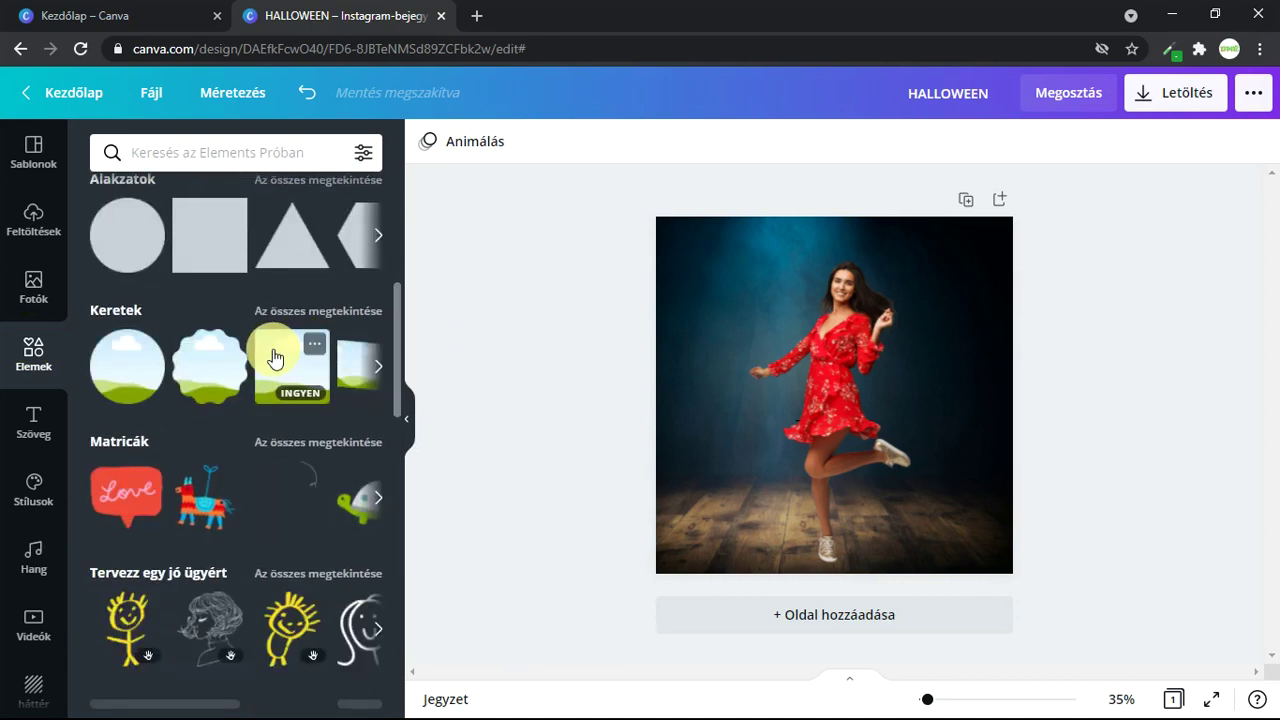
{"action": "scroll", "coordinate": [323, 407], "scroll_direction": "down", "scroll_amount": 2}
{"action": "scroll", "coordinate": [297, 348], "scroll_direction": "down", "scroll_amount": 3}
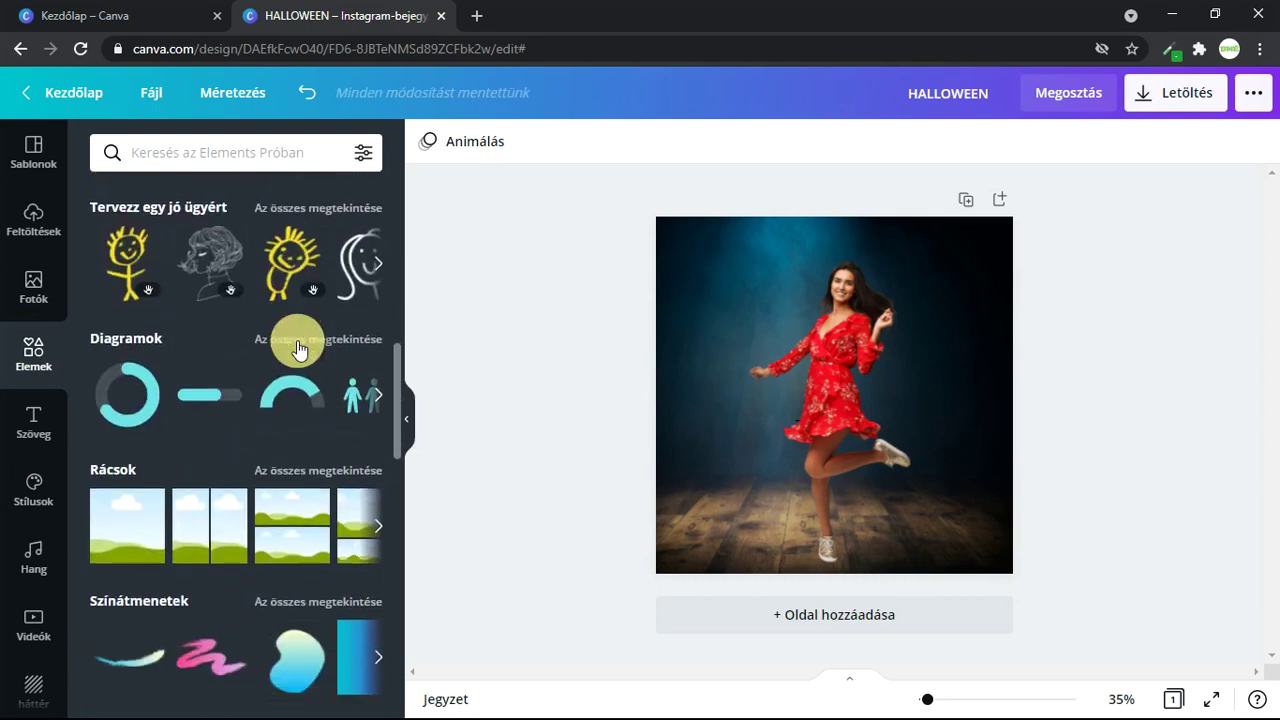
{"action": "scroll", "coordinate": [277, 384], "scroll_direction": "down", "scroll_amount": 1}
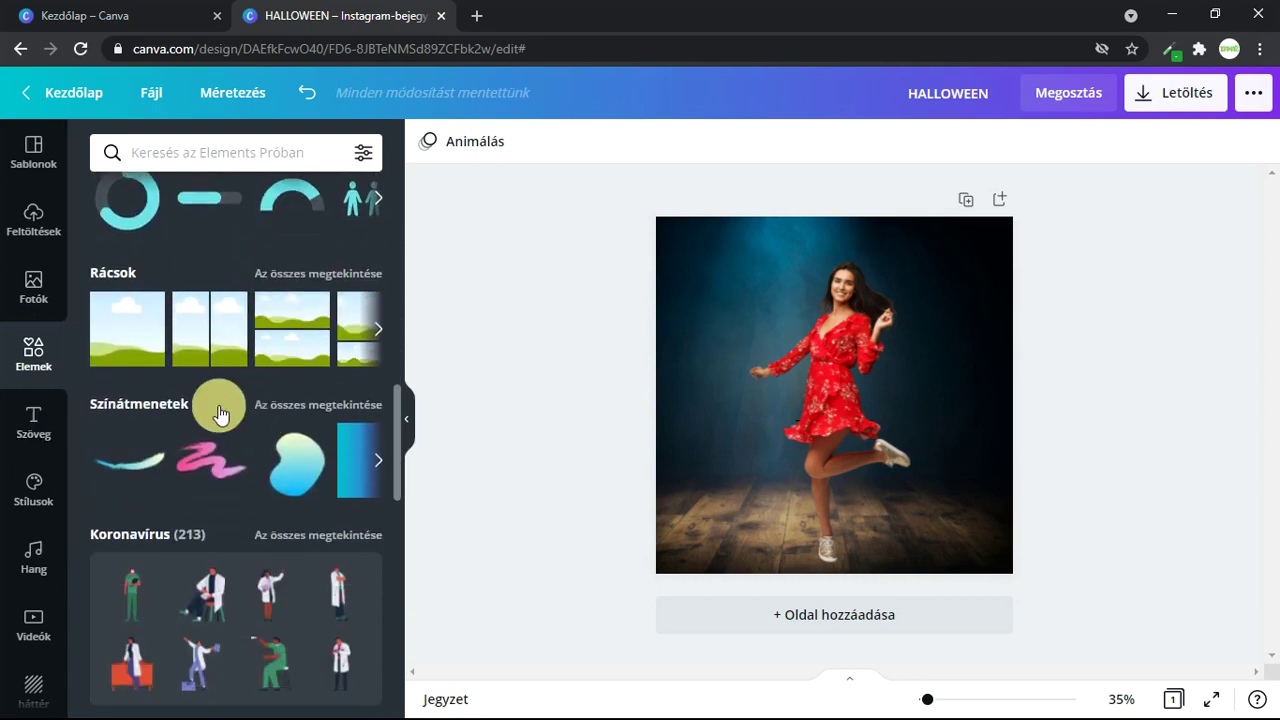
{"action": "scroll", "coordinate": [329, 409], "scroll_direction": "up", "scroll_amount": 8}
{"action": "scroll", "coordinate": [333, 409], "scroll_direction": "up", "scroll_amount": 1}
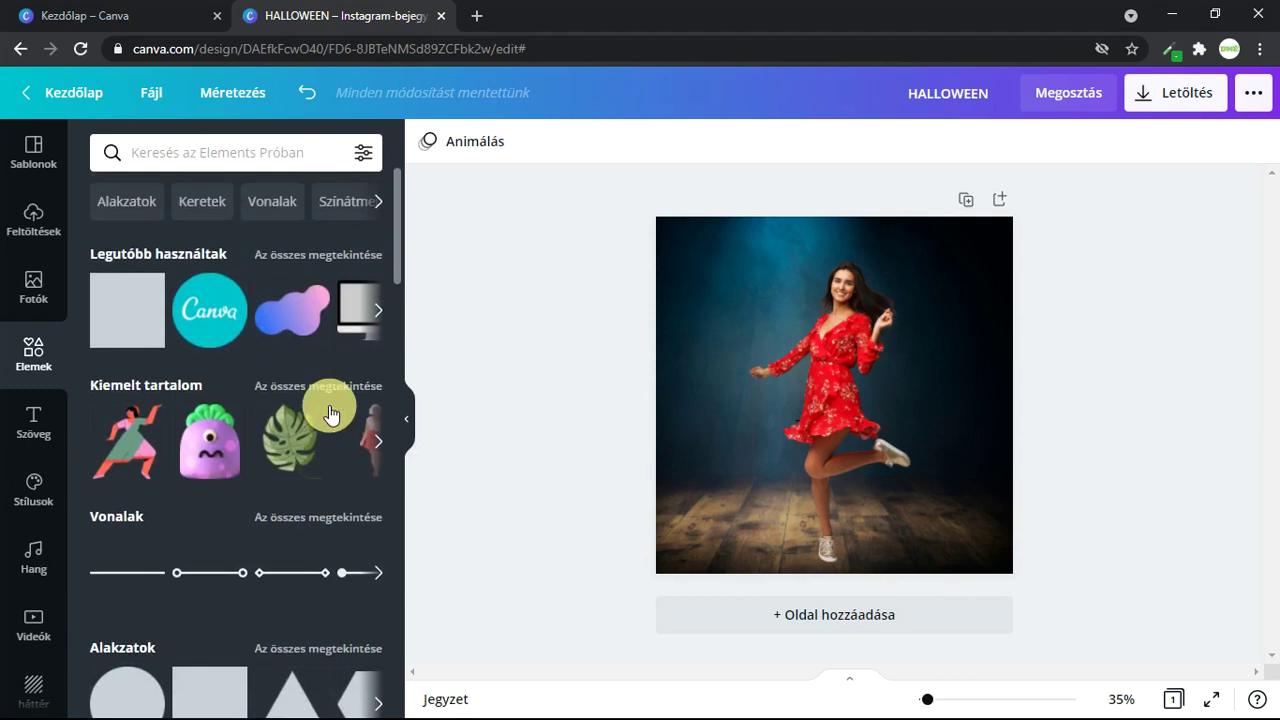
{"action": "scroll", "coordinate": [293, 222], "scroll_direction": "down", "scroll_amount": 2}
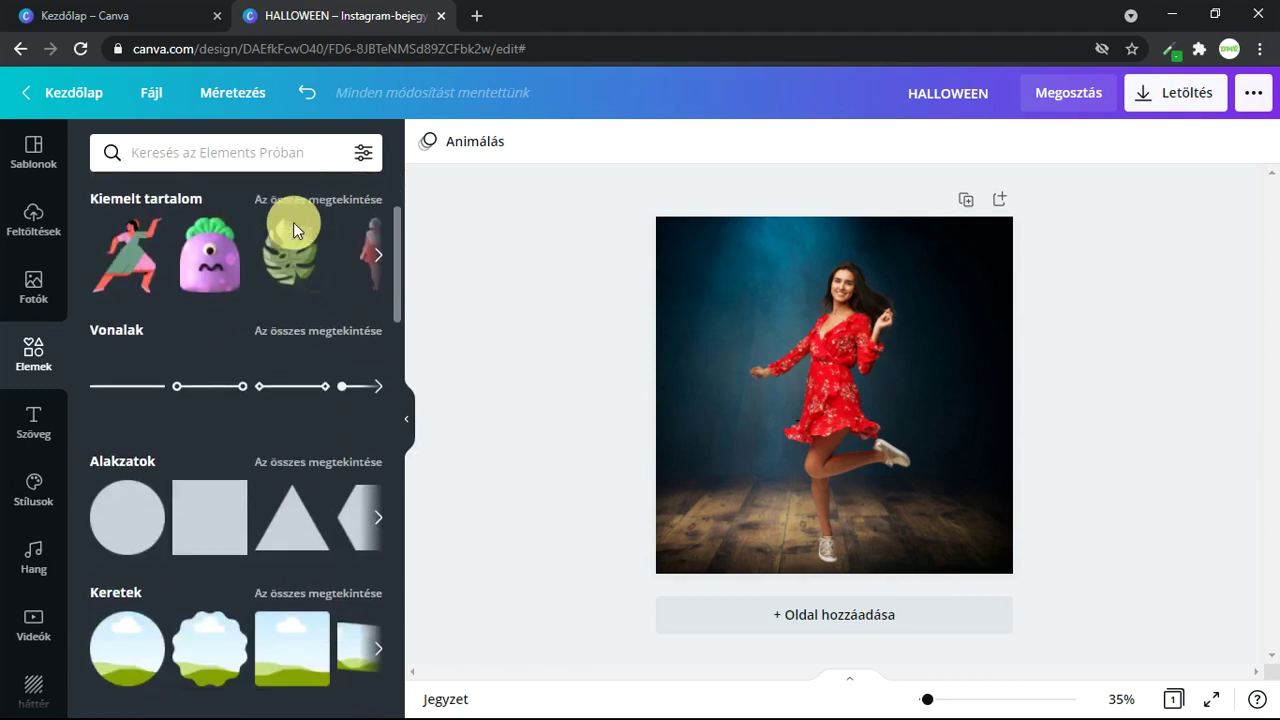
- Add a plain solid line from the line collection, move its ends to the page's upper part, and delete it
{"action": "left_click", "coordinate": [308, 327]}
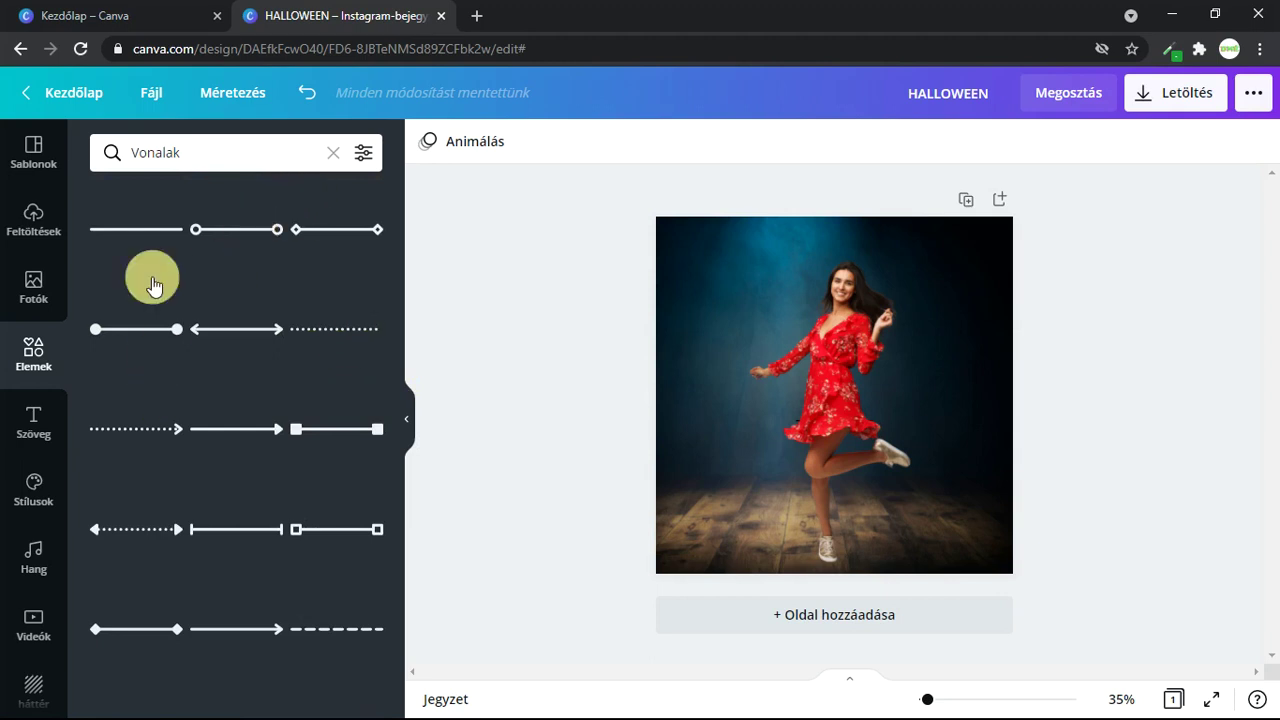
{"action": "left_click", "coordinate": [148, 240]}
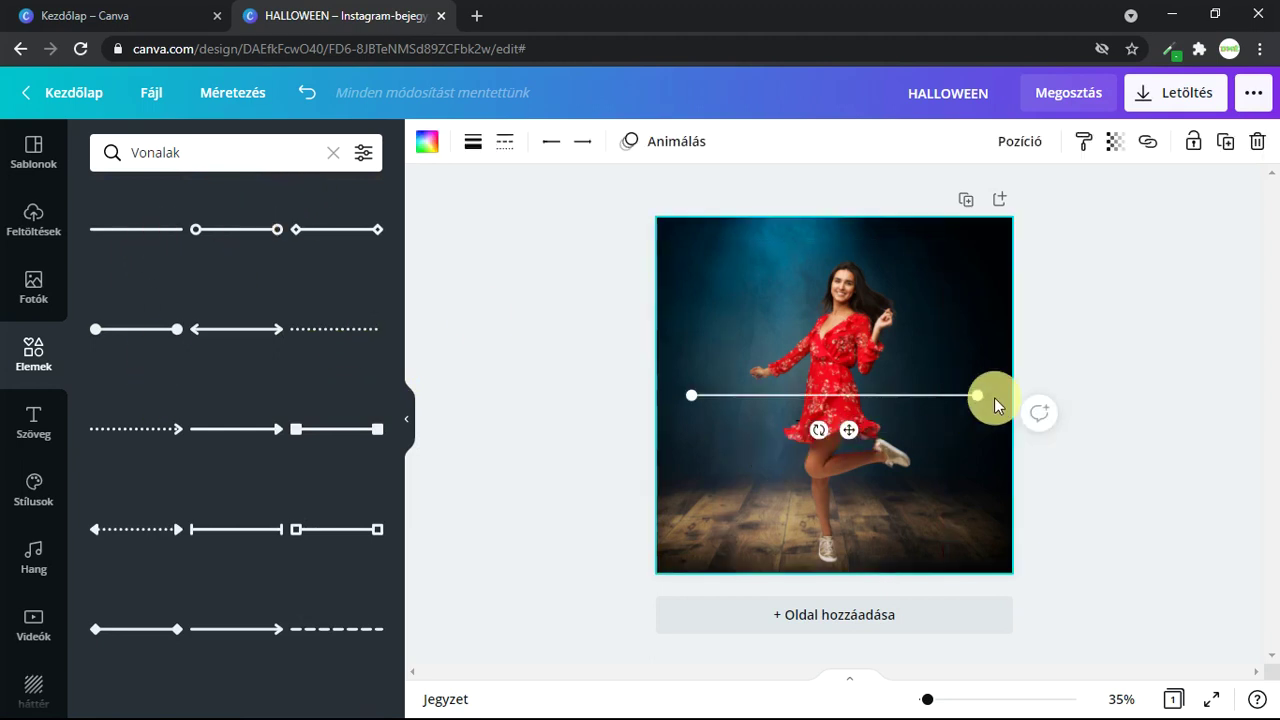
{"action": "left_click_drag", "start_coordinate": [979, 393], "coordinate": [921, 263]}
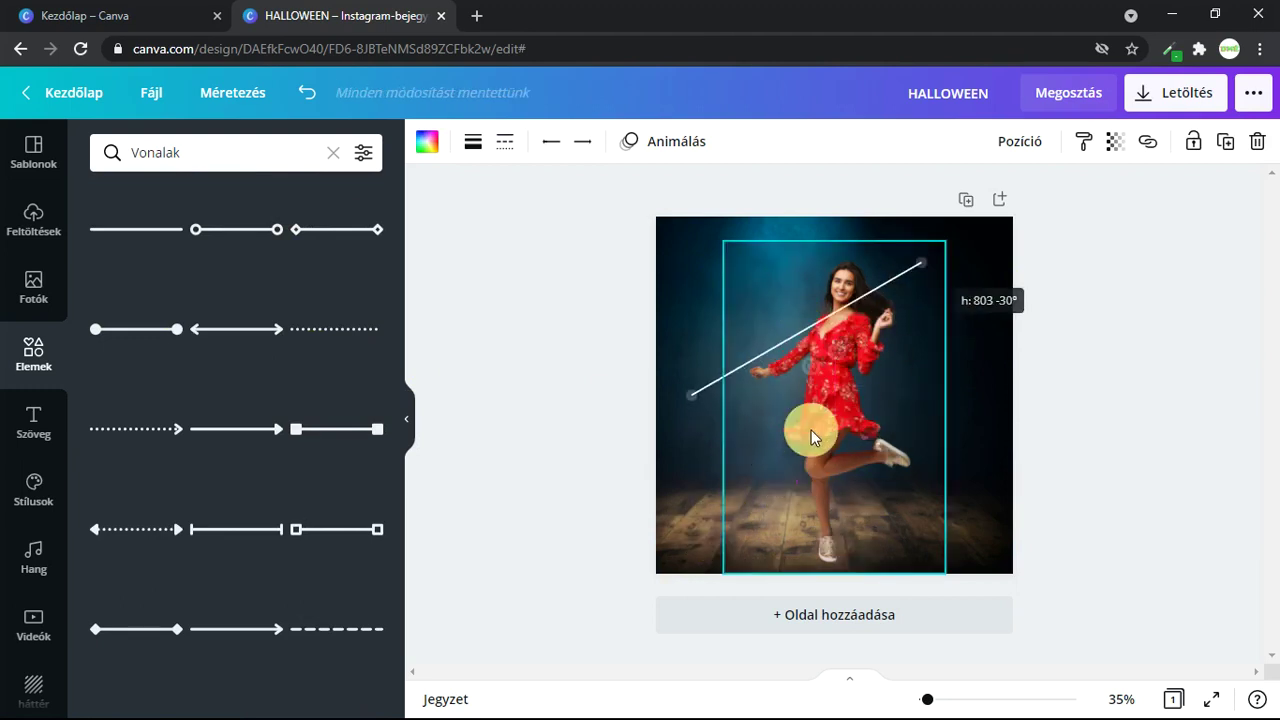
{"action": "left_click_drag", "start_coordinate": [714, 394], "coordinate": [685, 265]}
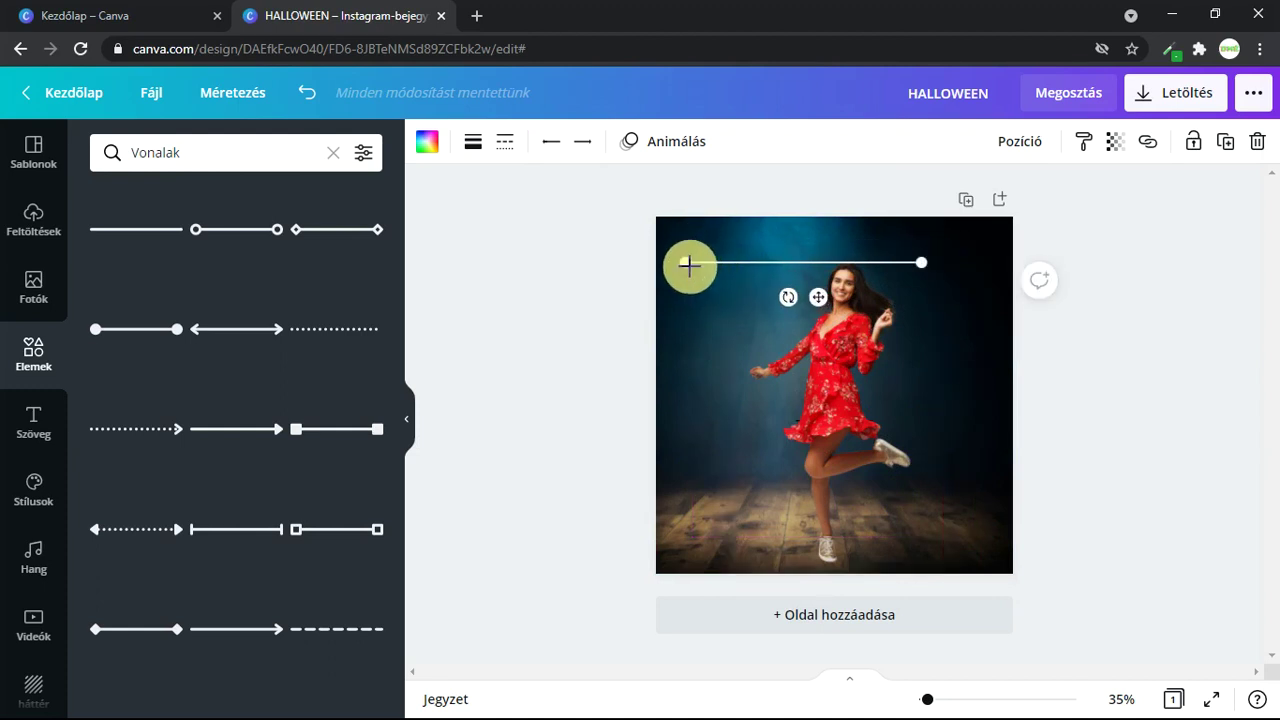
{"action": "key", "text": "Delete"}
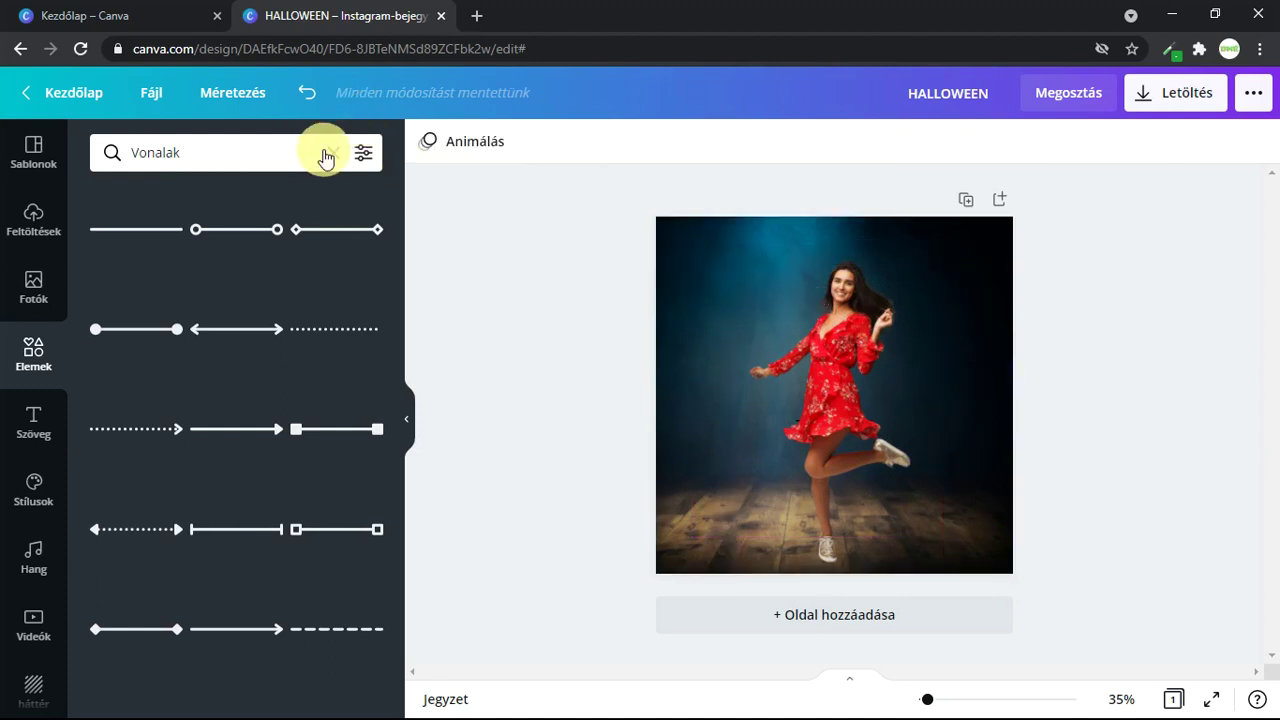
- Add the plain square from the shape collection to the page
{"action": "left_click", "coordinate": [330, 153]}
{"action": "scroll", "coordinate": [200, 330], "scroll_direction": "down", "scroll_amount": 1}
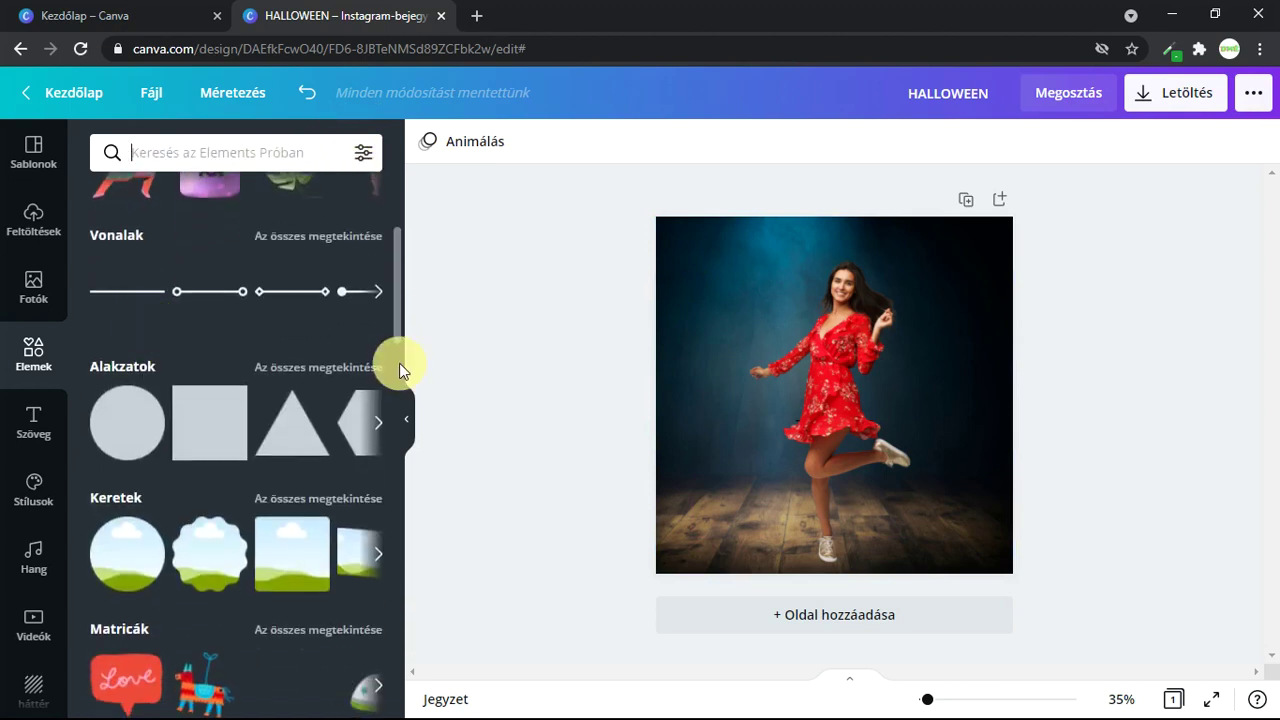
{"action": "left_click", "coordinate": [301, 370]}
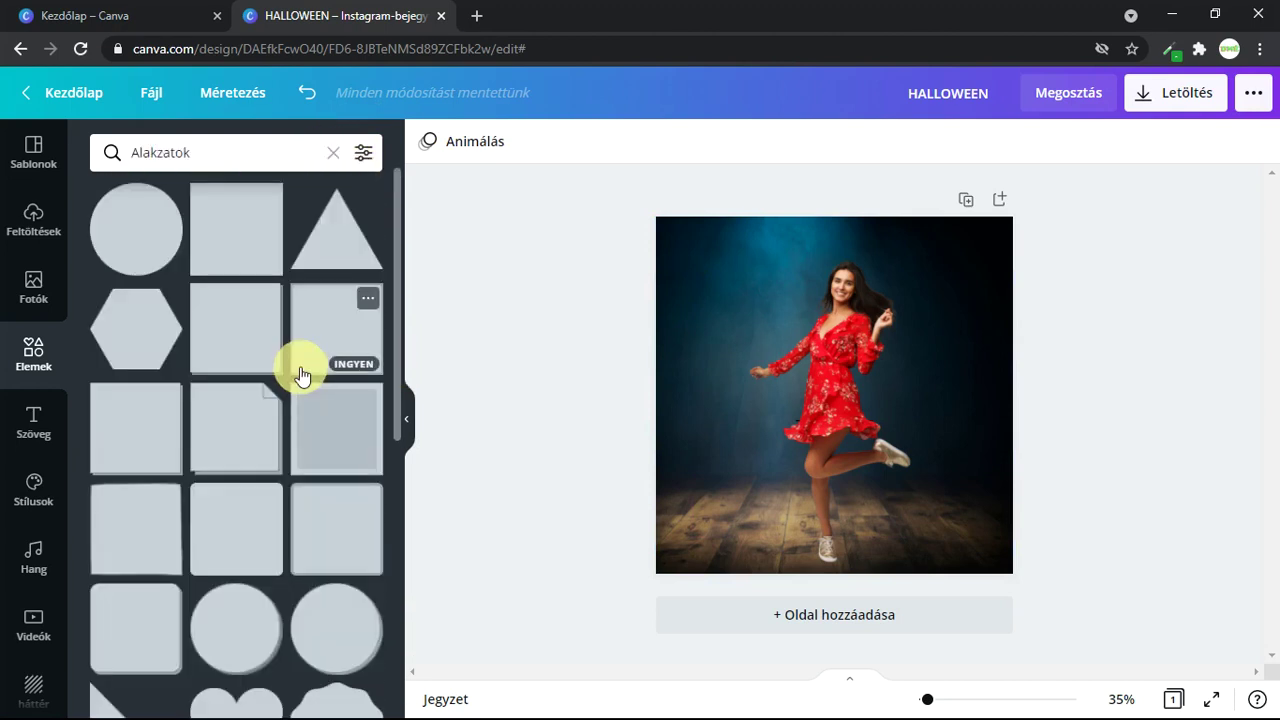
{"action": "left_click", "coordinate": [240, 220]}
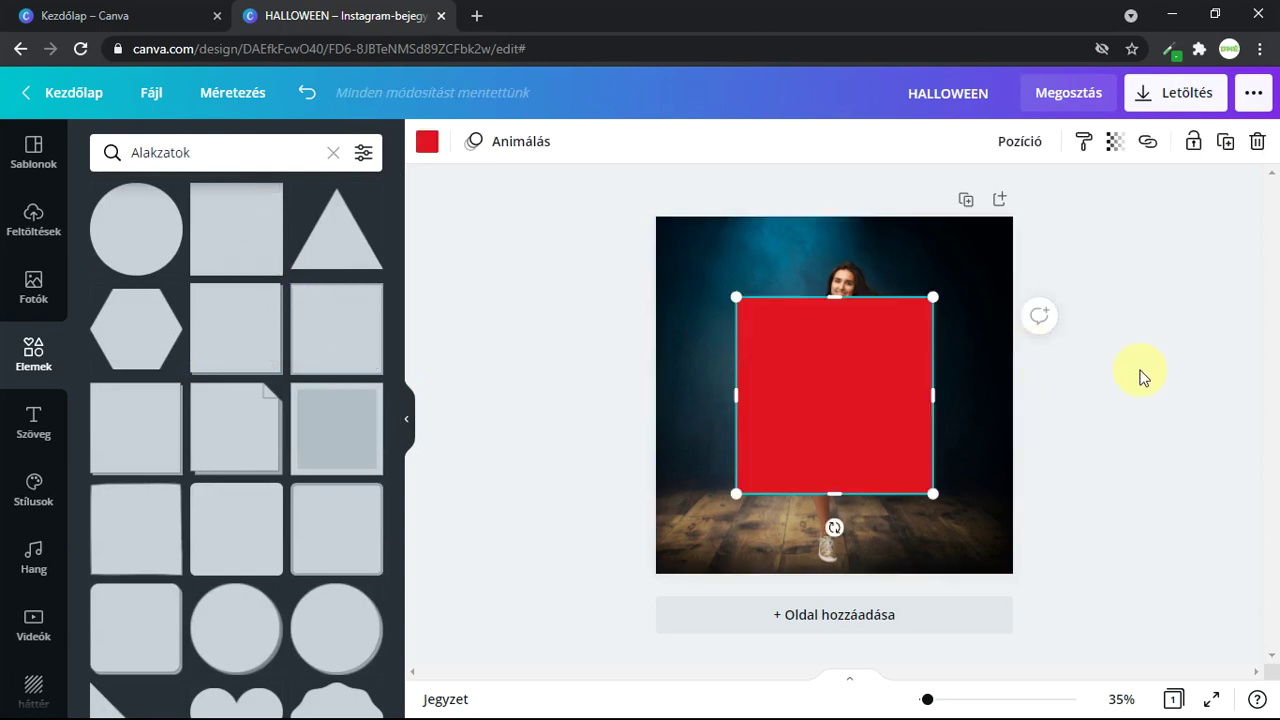
- Resize the red square into a wide rectangle and position it across the middle of the page over the woman
{"action": "left_click_drag", "start_coordinate": [937, 298], "coordinate": [893, 341]}
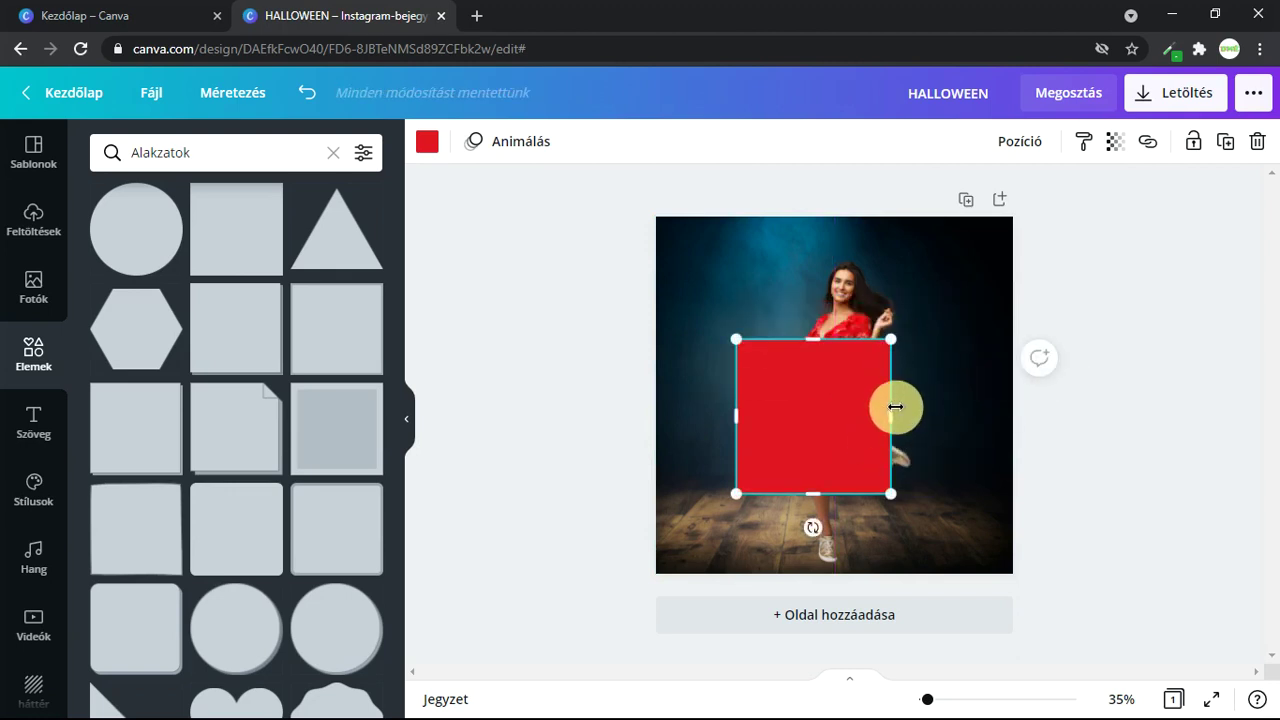
{"action": "left_click_drag", "start_coordinate": [895, 406], "coordinate": [994, 423]}
{"action": "left_click_drag", "start_coordinate": [834, 423], "coordinate": [802, 386]}
{"action": "left_click_drag", "start_coordinate": [964, 454], "coordinate": [982, 460]}
{"action": "mouse_move", "coordinate": [811, 432]}
{"action": "left_mouse_down"}
{"action": "mouse_move", "coordinate": [811, 409]}
{"action": "mouse_move", "coordinate": [809, 438]}
{"action": "left_mouse_up"}
{"action": "left_click", "coordinate": [1087, 375]}
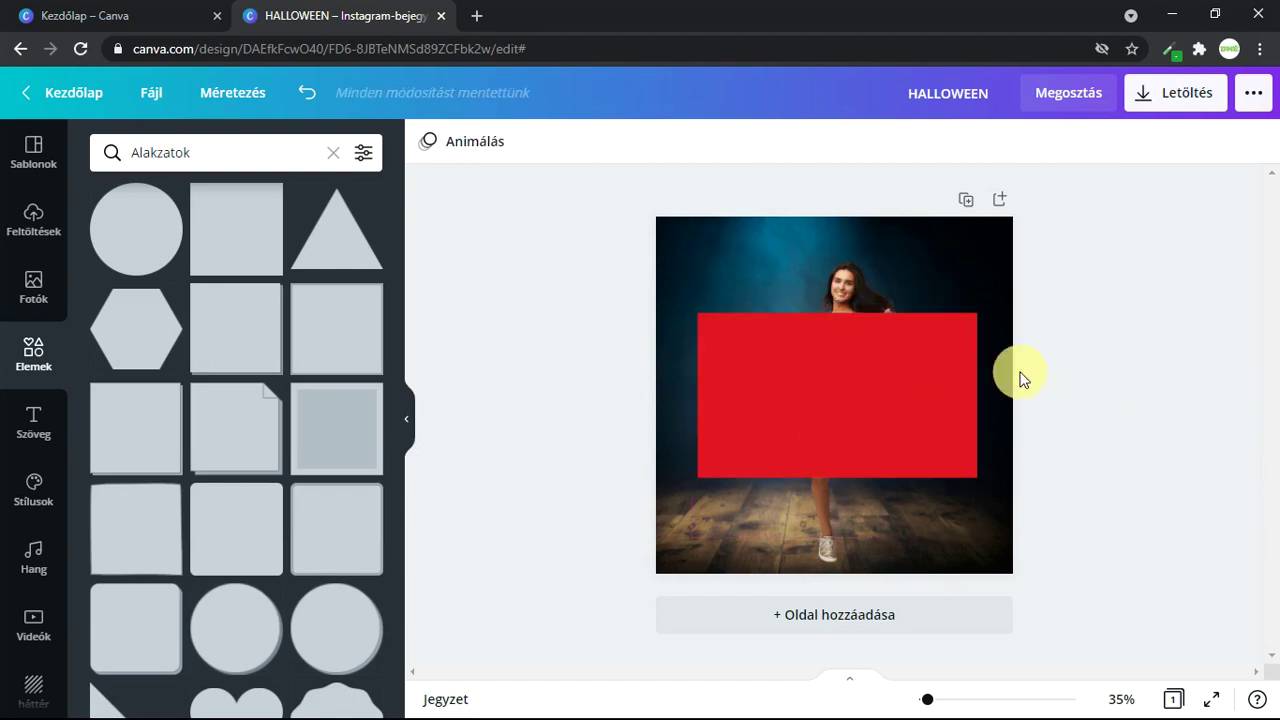
- Recolour the red rectangle with the light skin tone from the woman's photo colours
{"action": "left_click", "coordinate": [858, 411]}
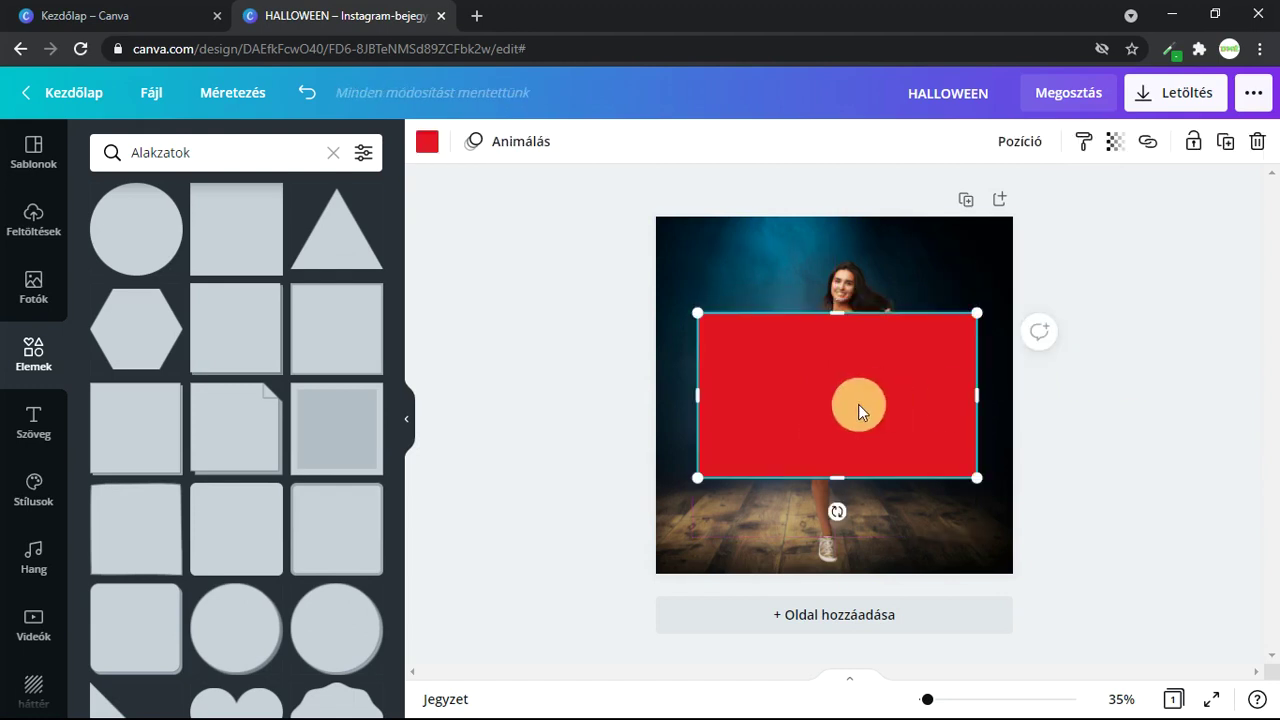
{"action": "left_click", "coordinate": [427, 142]}
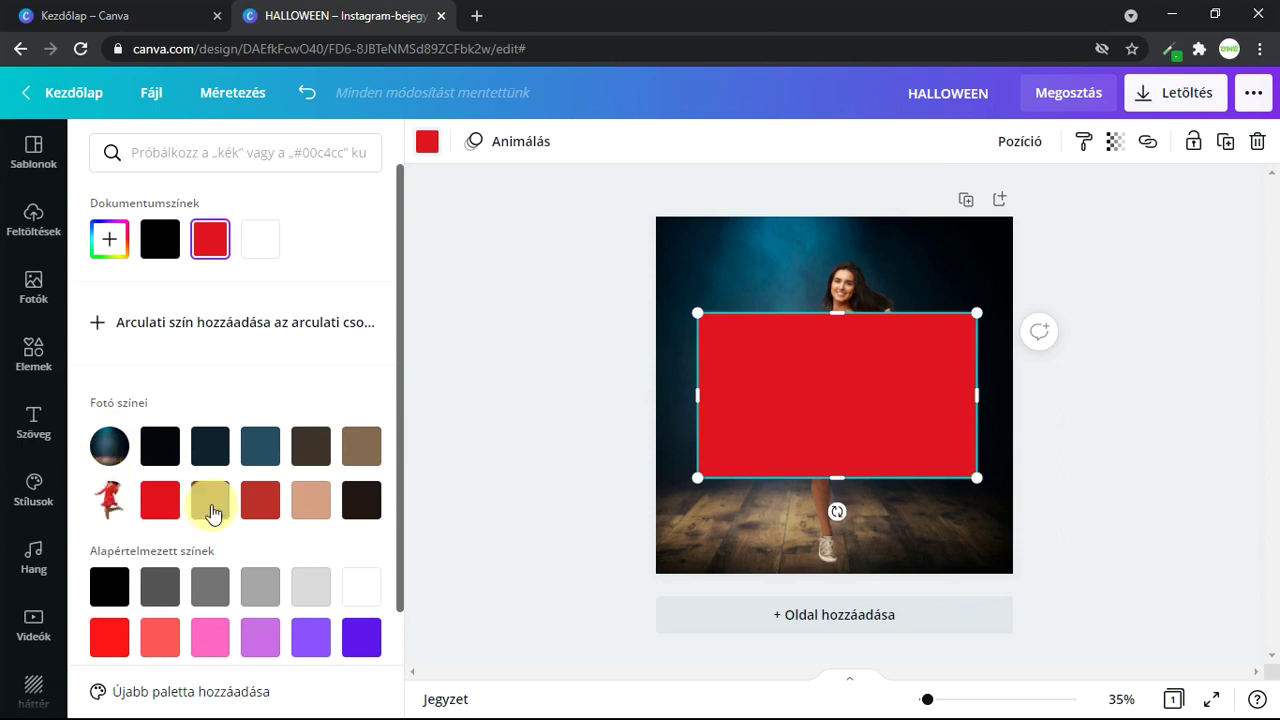
{"action": "left_click", "coordinate": [309, 515]}
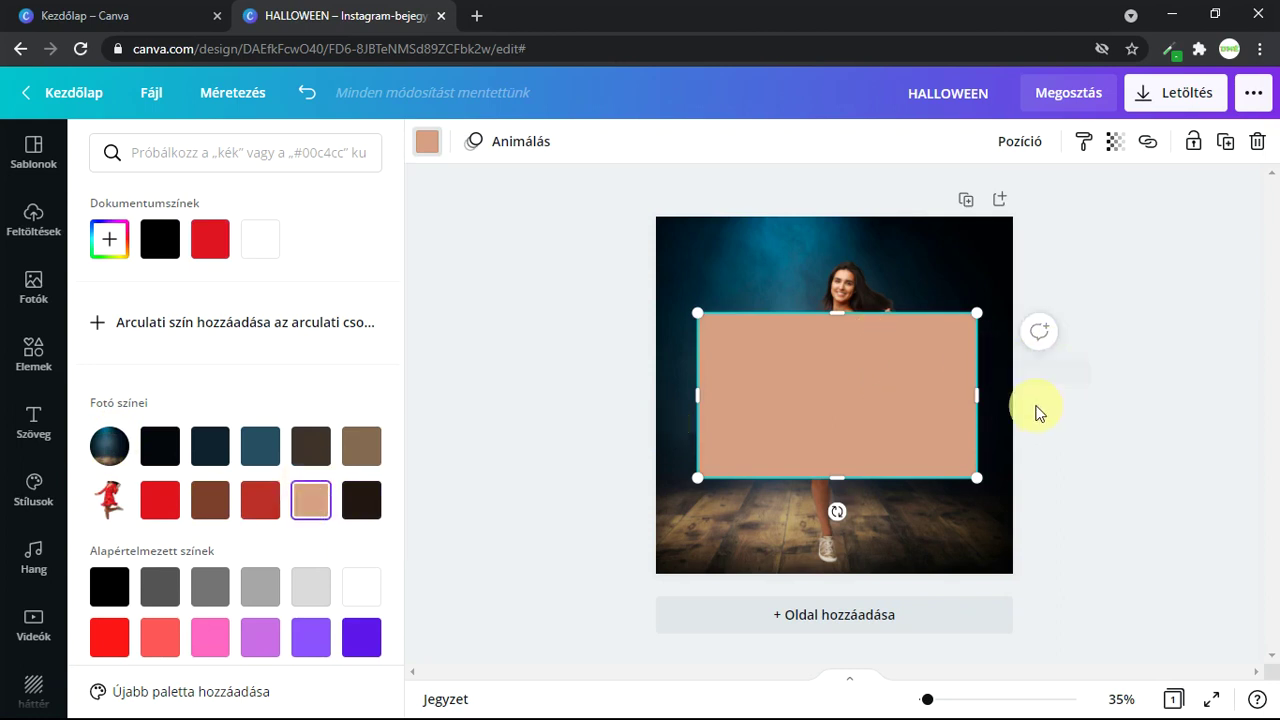
- Set the rectangle's transparency to 37 and move it slightly up so that it is centred horizontally on the page
{"action": "left_click", "coordinate": [1115, 150]}
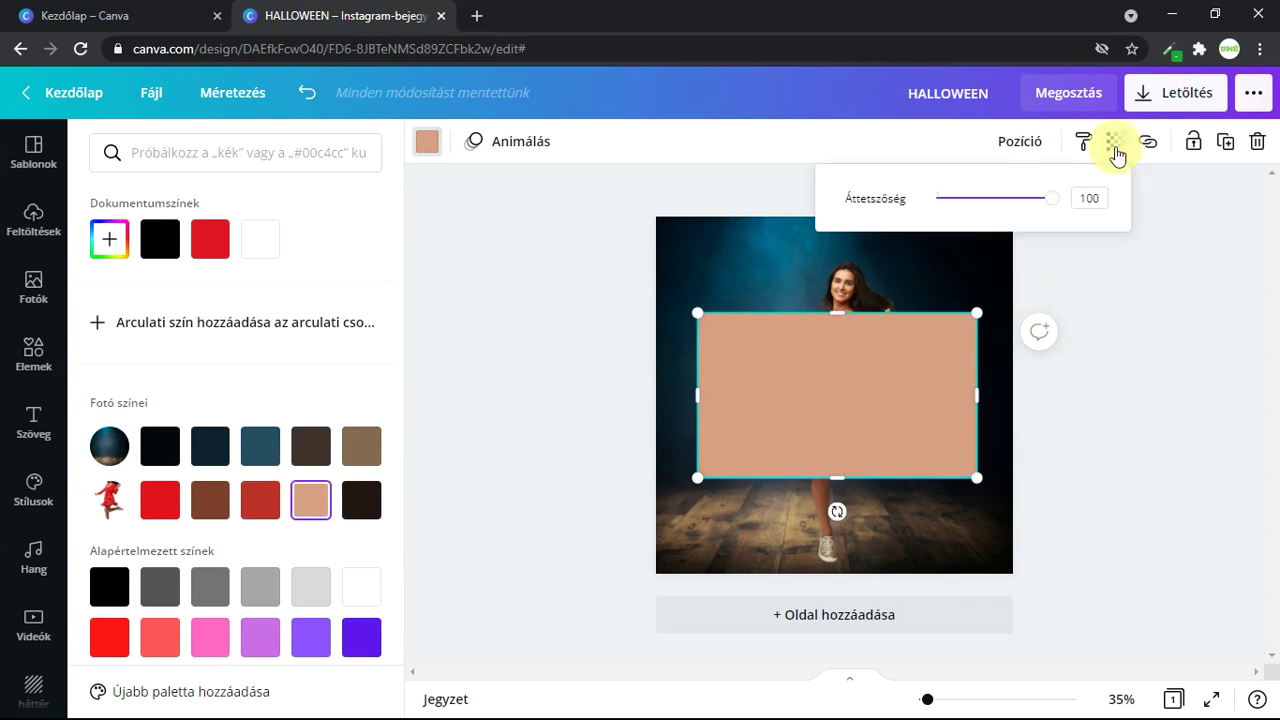
{"action": "left_click_drag", "start_coordinate": [1055, 200], "coordinate": [993, 210]}
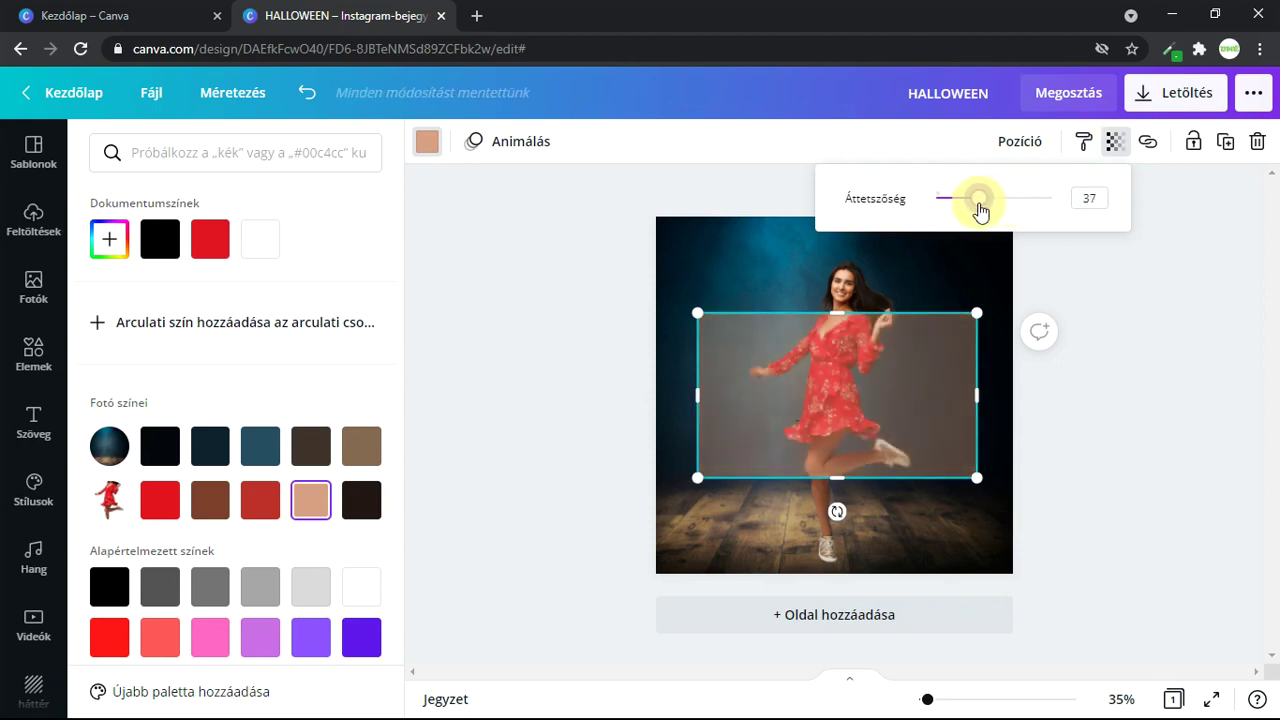
{"action": "left_click_drag", "start_coordinate": [980, 210], "coordinate": [981, 211]}
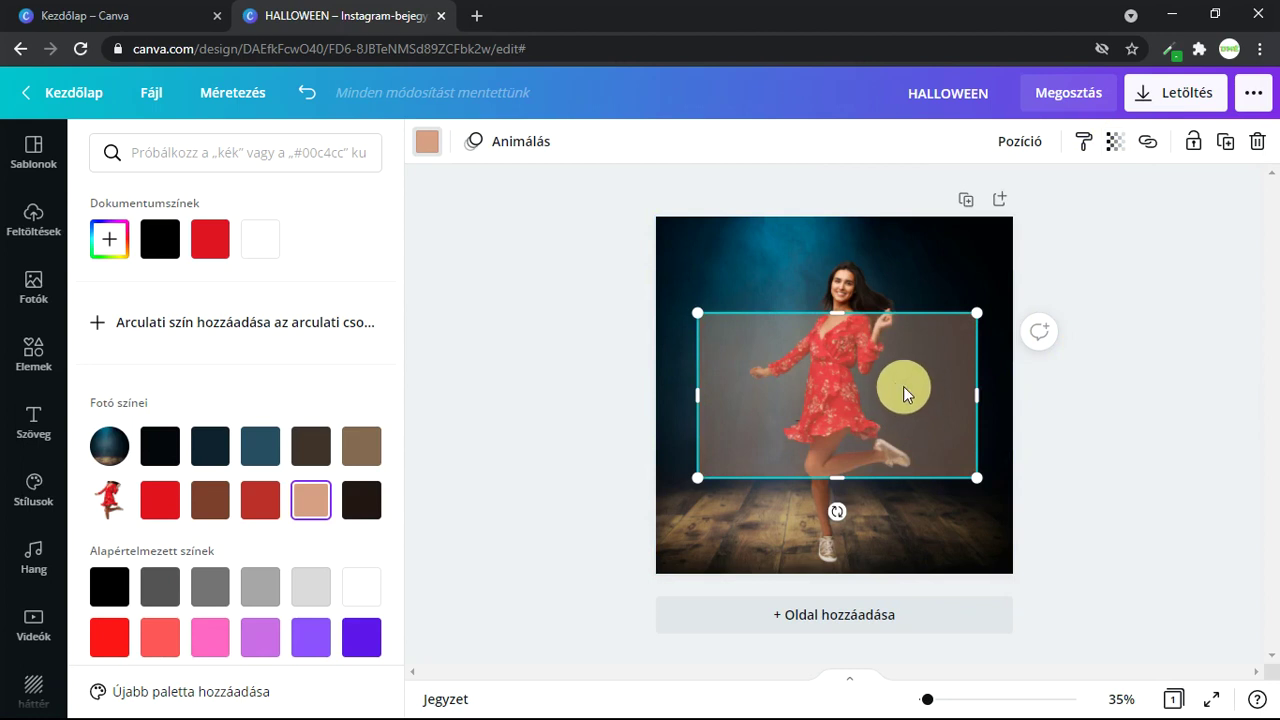
{"action": "left_click_drag", "start_coordinate": [904, 388], "coordinate": [903, 386]}
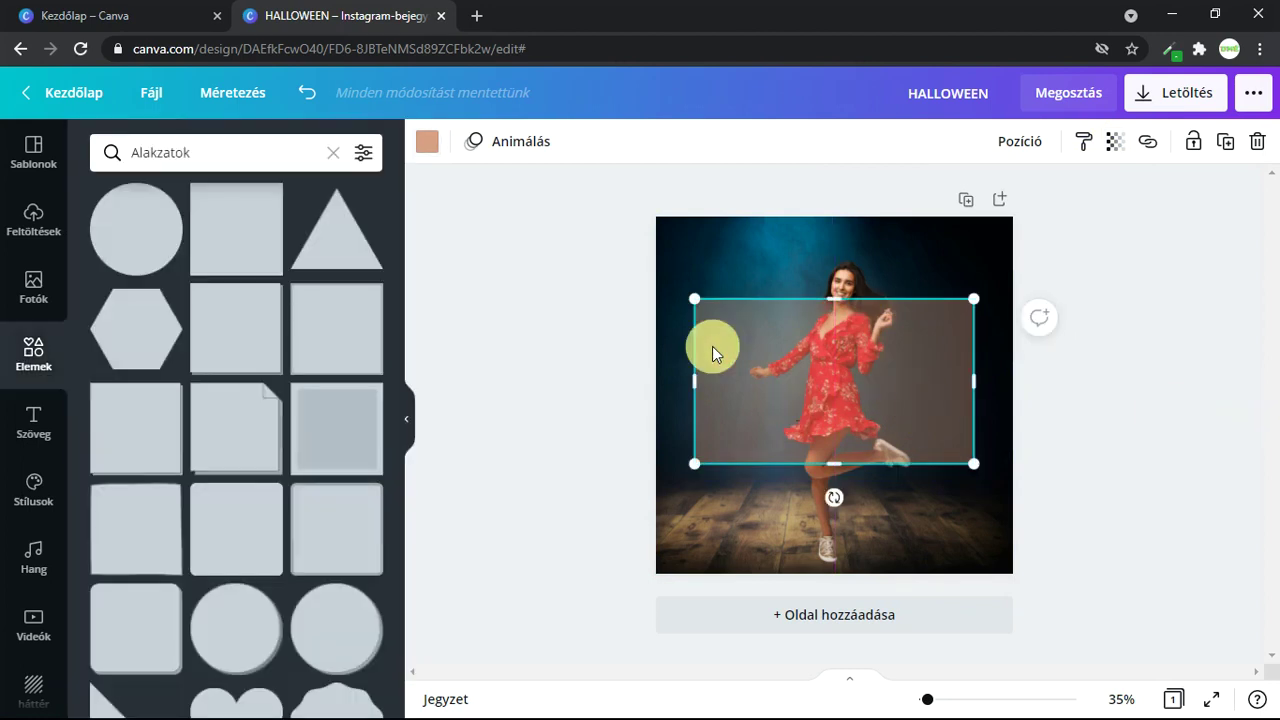
- Add a heart from the shape collection over the rectangle and recolour it bright red from the default colours
{"action": "scroll", "coordinate": [243, 351], "scroll_direction": "down", "scroll_amount": 3}
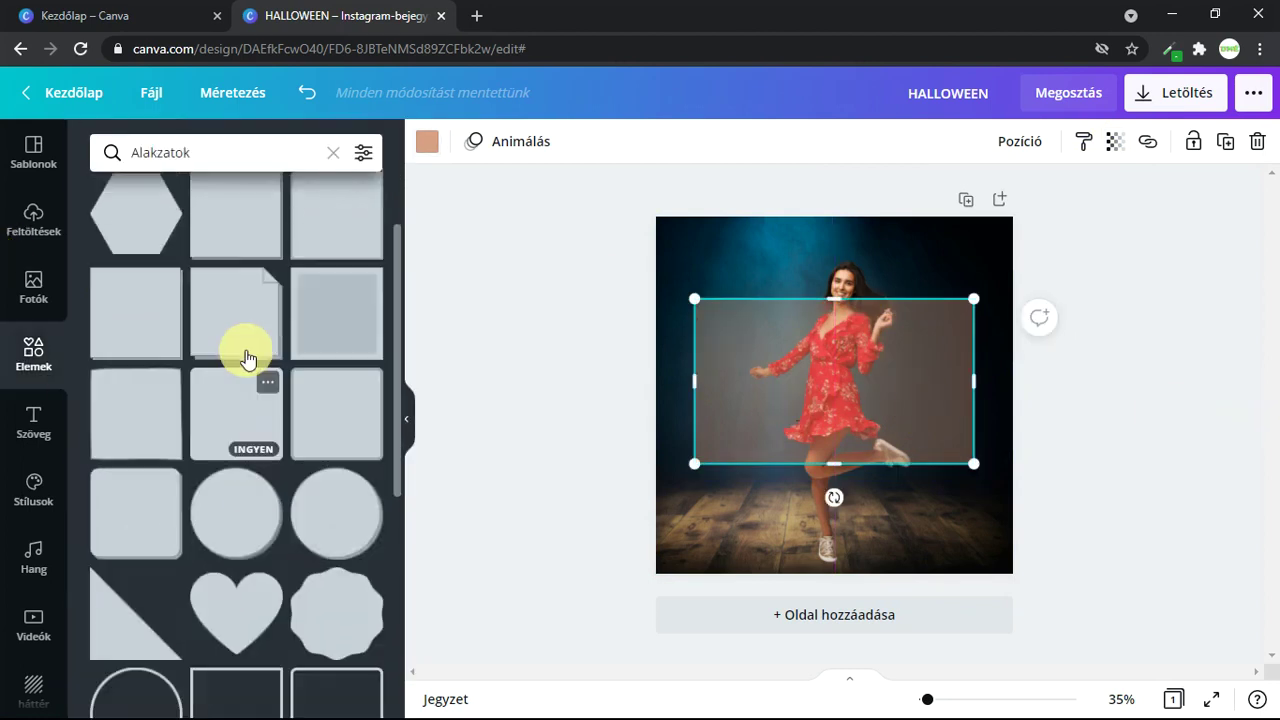
{"action": "left_click", "coordinate": [230, 446]}
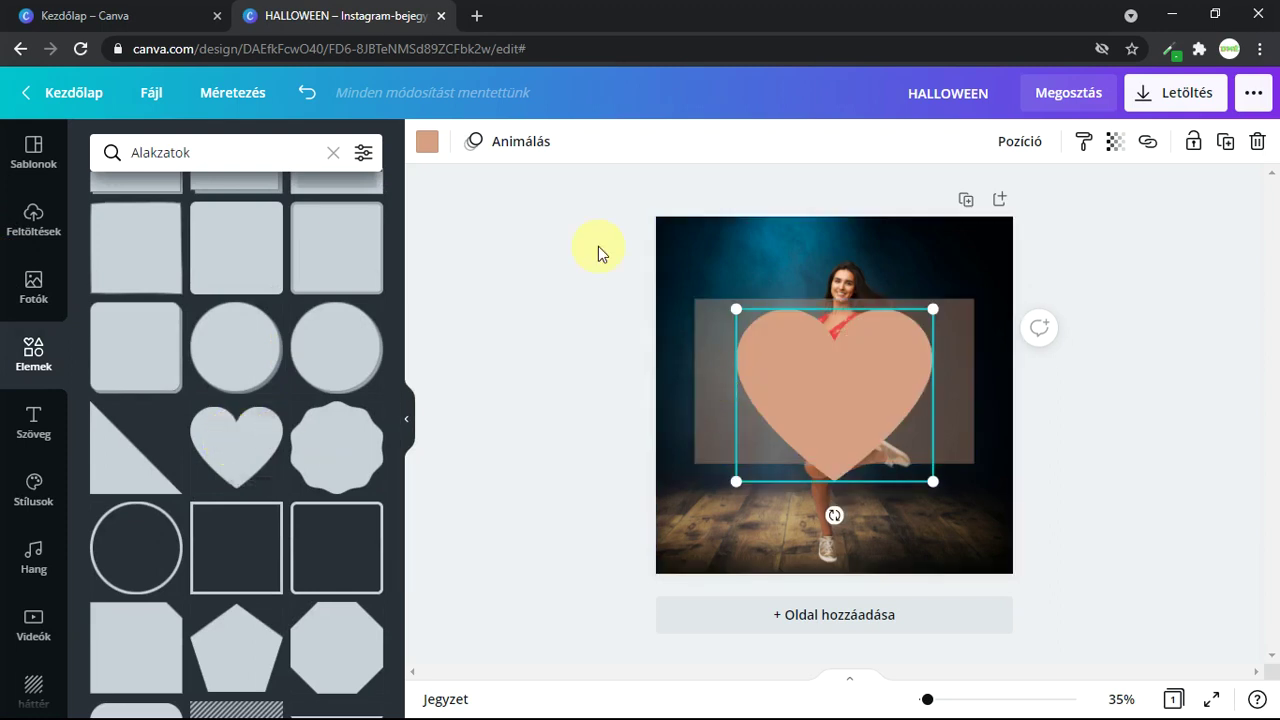
{"action": "left_click", "coordinate": [424, 146]}
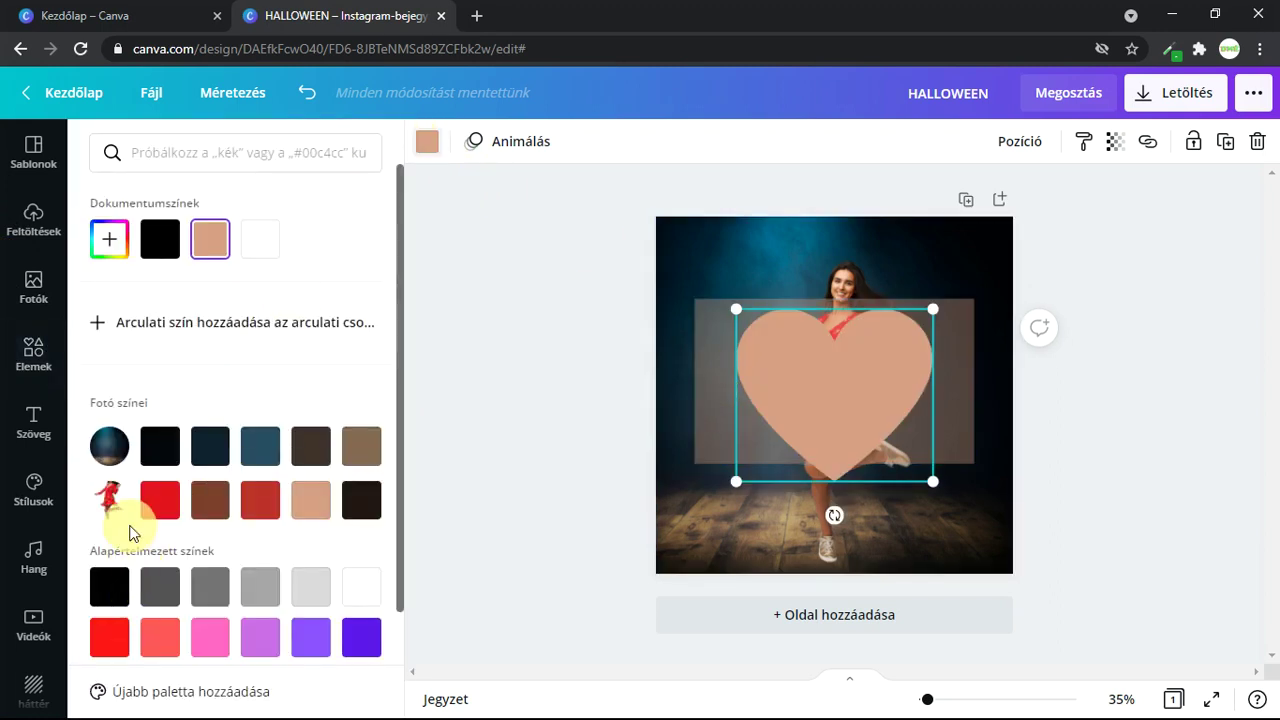
{"action": "left_click", "coordinate": [110, 637]}
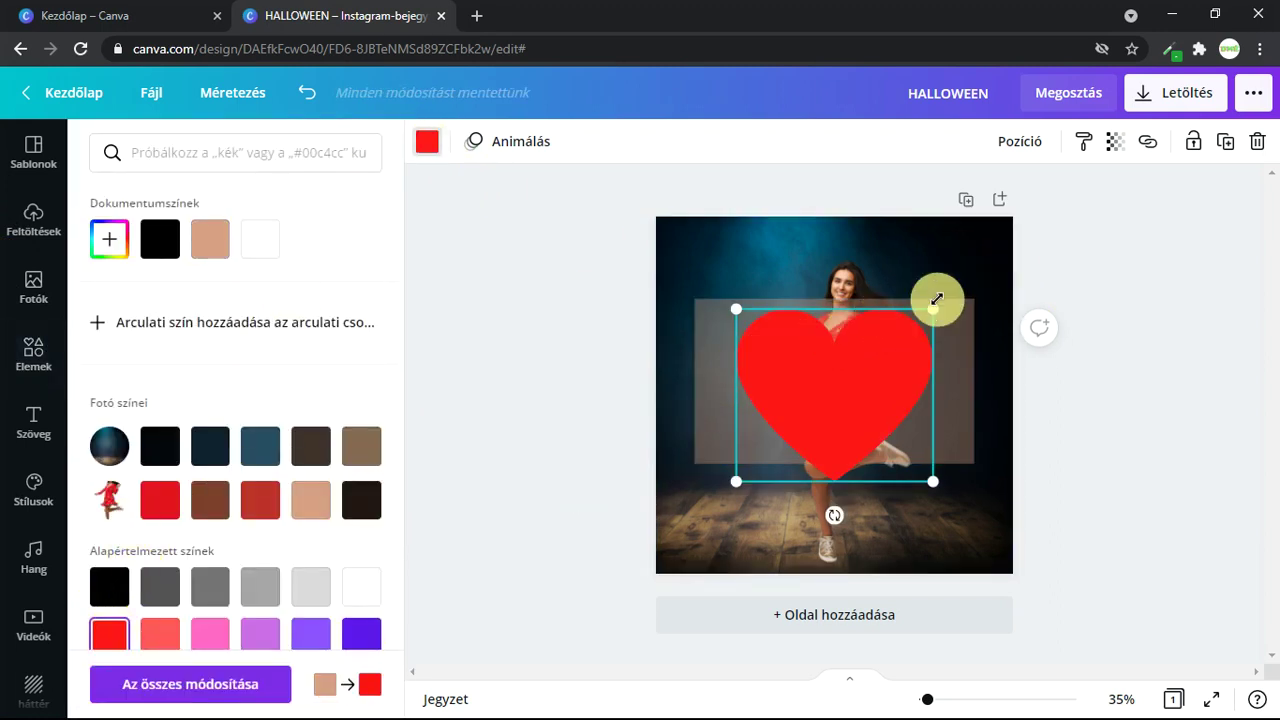
- Set the red heart's transparency to 45, shrink it and place it beside the woman's outstretched hand
{"action": "left_click", "coordinate": [1106, 150]}
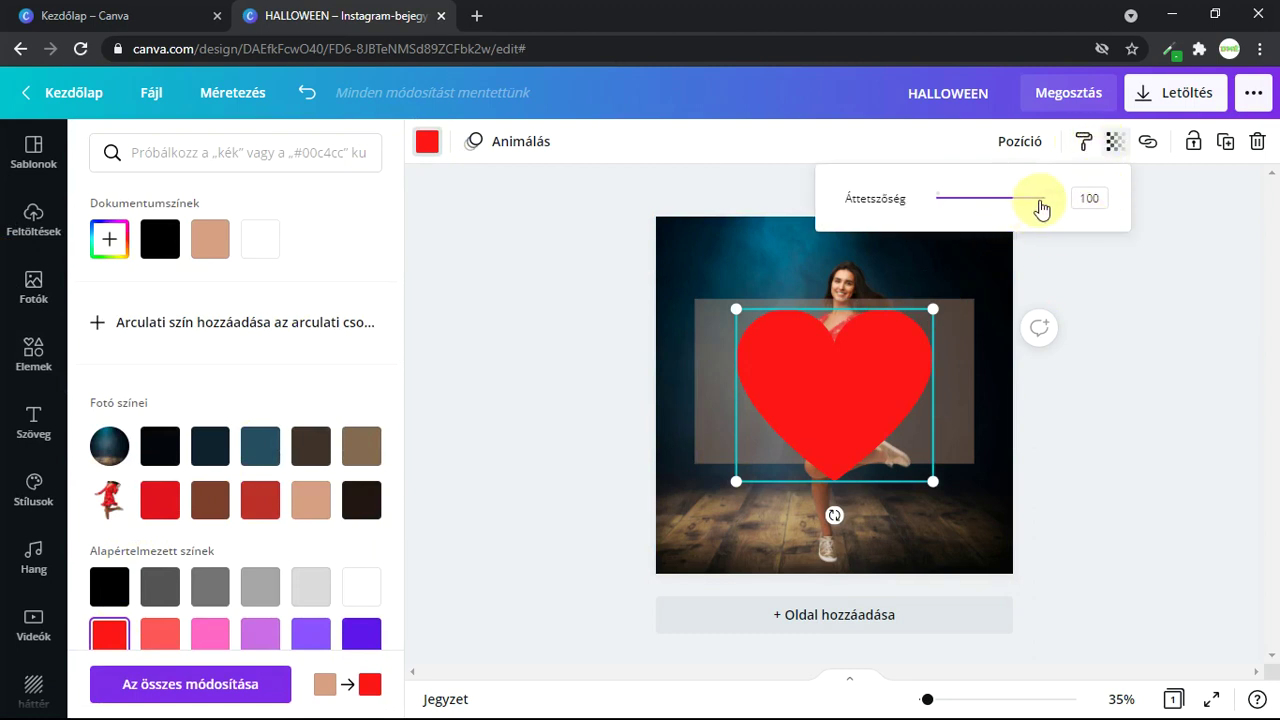
{"action": "left_click_drag", "start_coordinate": [1043, 205], "coordinate": [995, 211]}
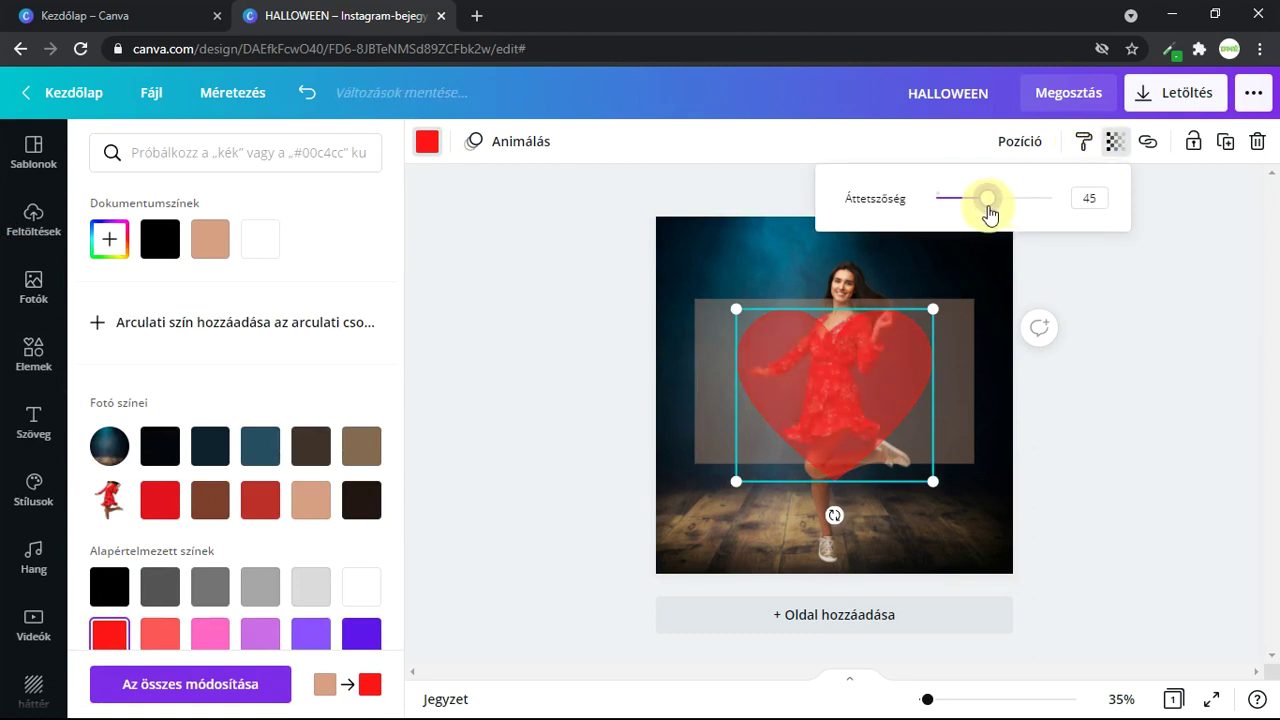
{"action": "left_click", "coordinate": [1120, 343]}
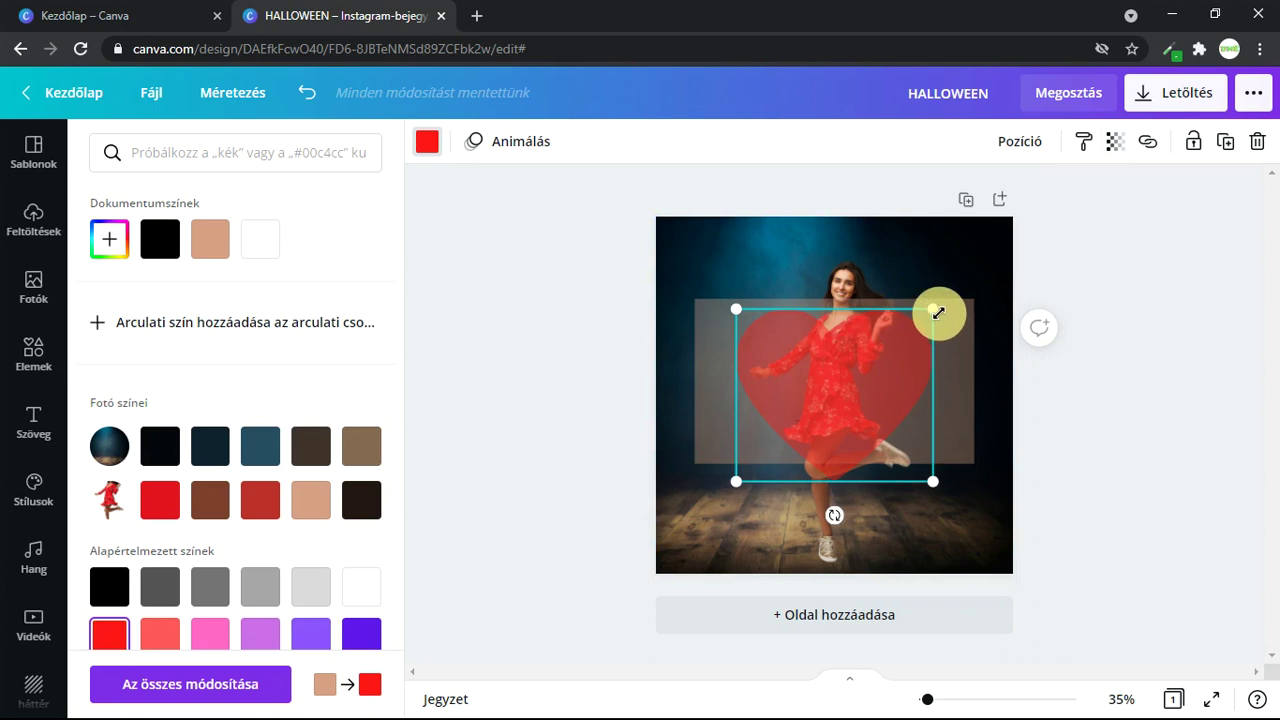
{"action": "left_click_drag", "start_coordinate": [937, 312], "coordinate": [749, 376]}
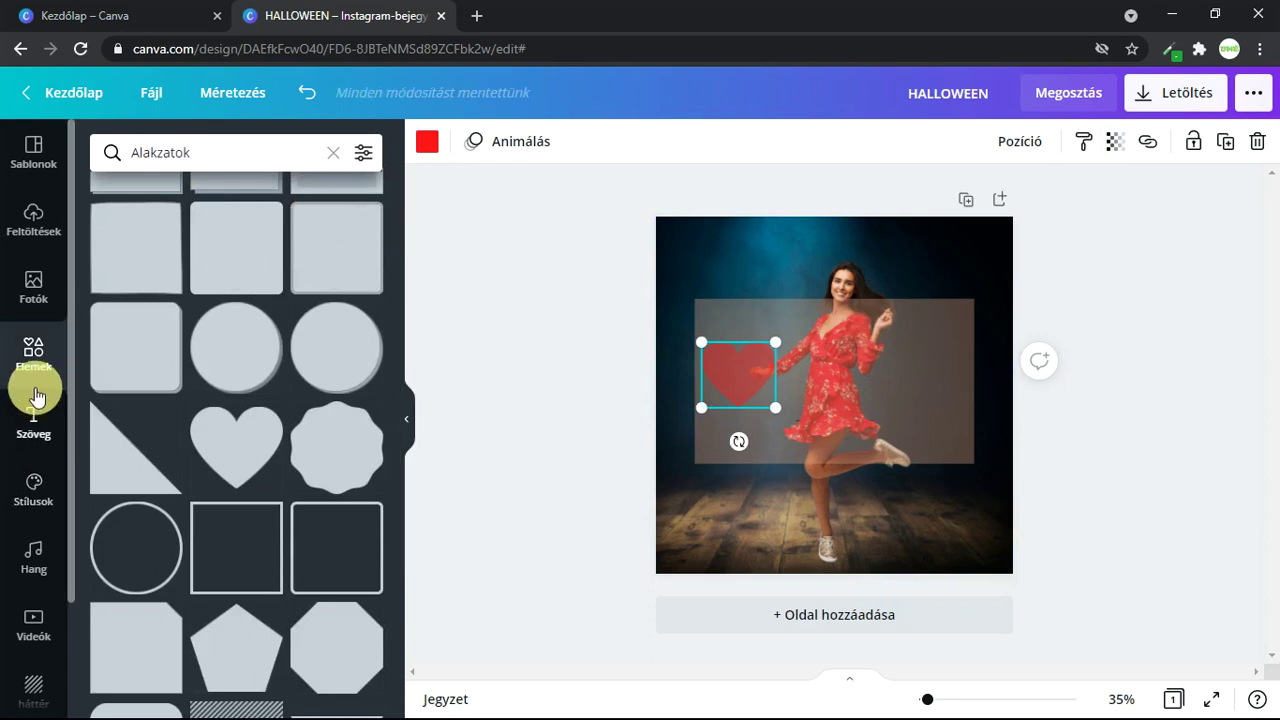
- Add the irregular rounded-square frame from the Keretek collection and fill it with the photo of the model seated on a stool
{"action": "left_click", "coordinate": [326, 155]}
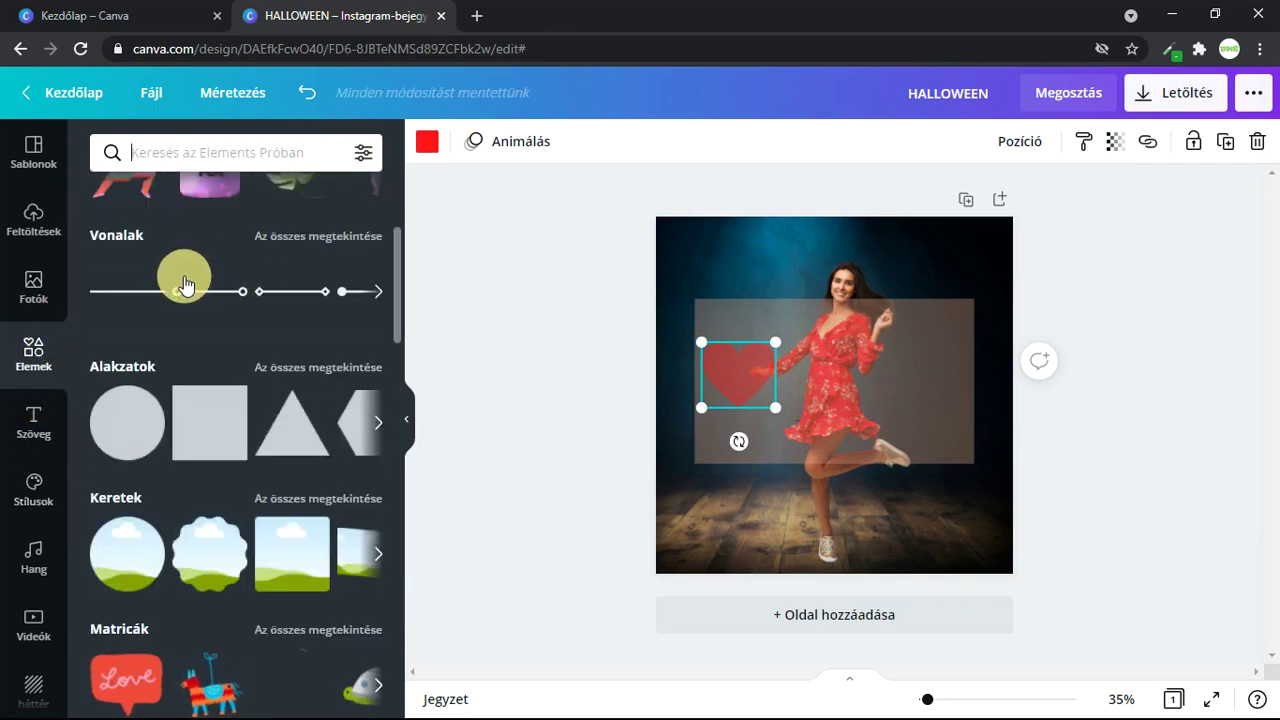
{"action": "scroll", "coordinate": [260, 328], "scroll_direction": "down", "scroll_amount": 2}
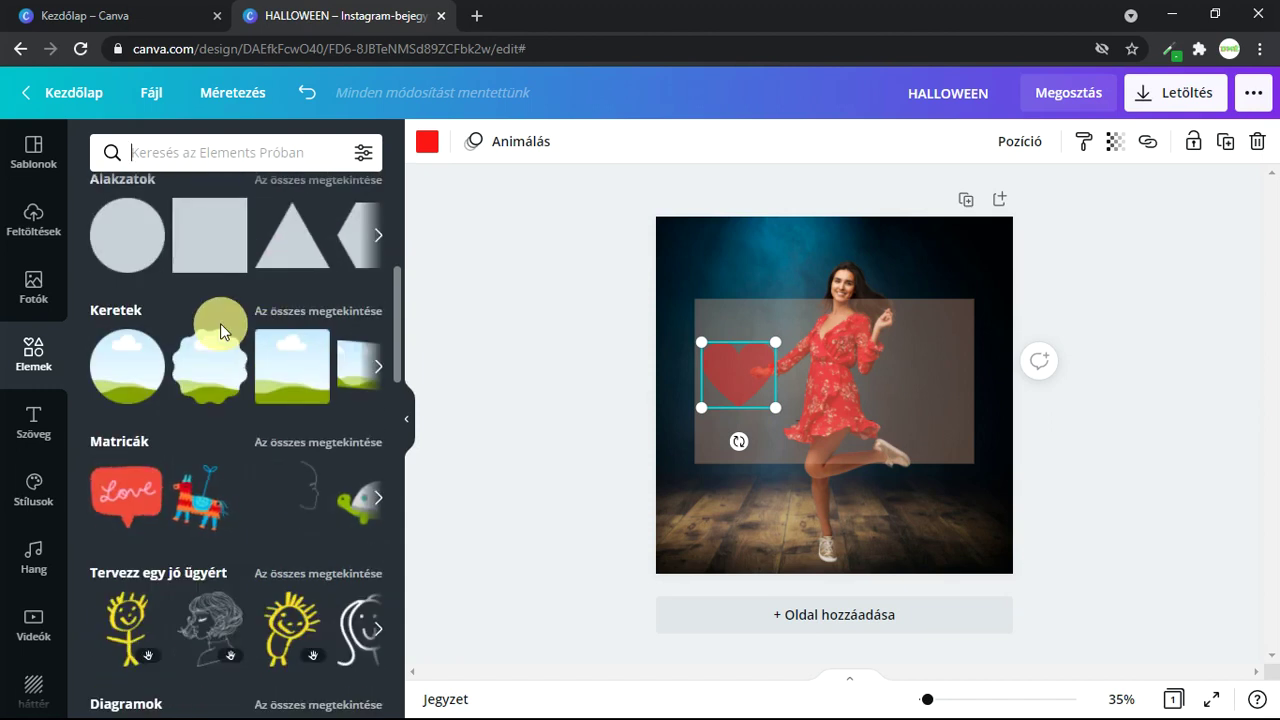
{"action": "left_click", "coordinate": [296, 308]}
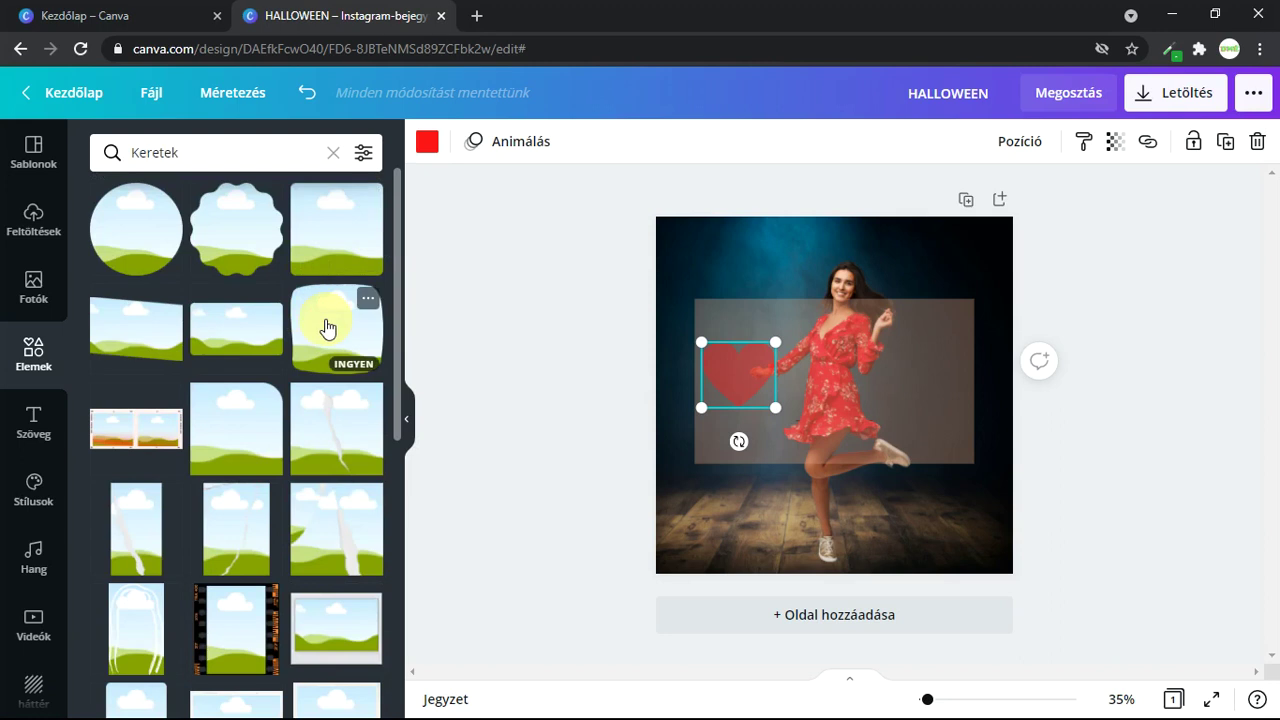
{"action": "left_click", "coordinate": [327, 328]}
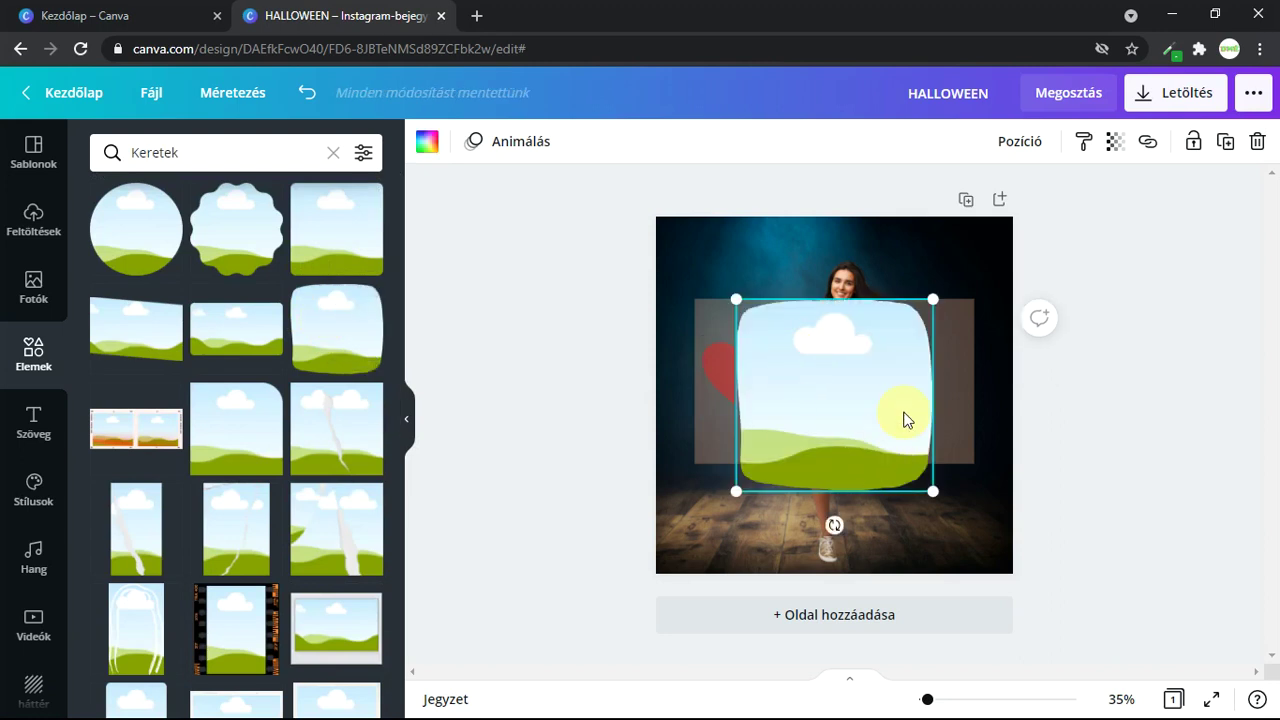
{"action": "left_click", "coordinate": [33, 284]}
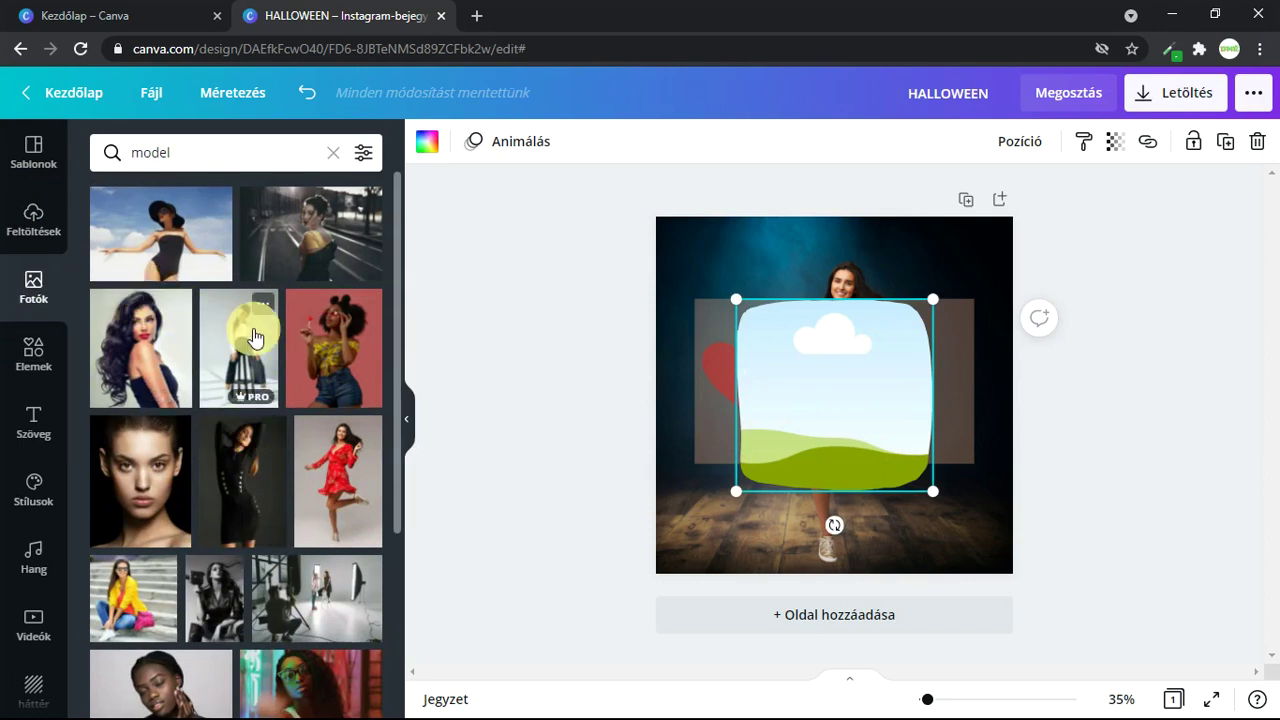
{"action": "left_click_drag", "start_coordinate": [253, 337], "coordinate": [834, 397]}
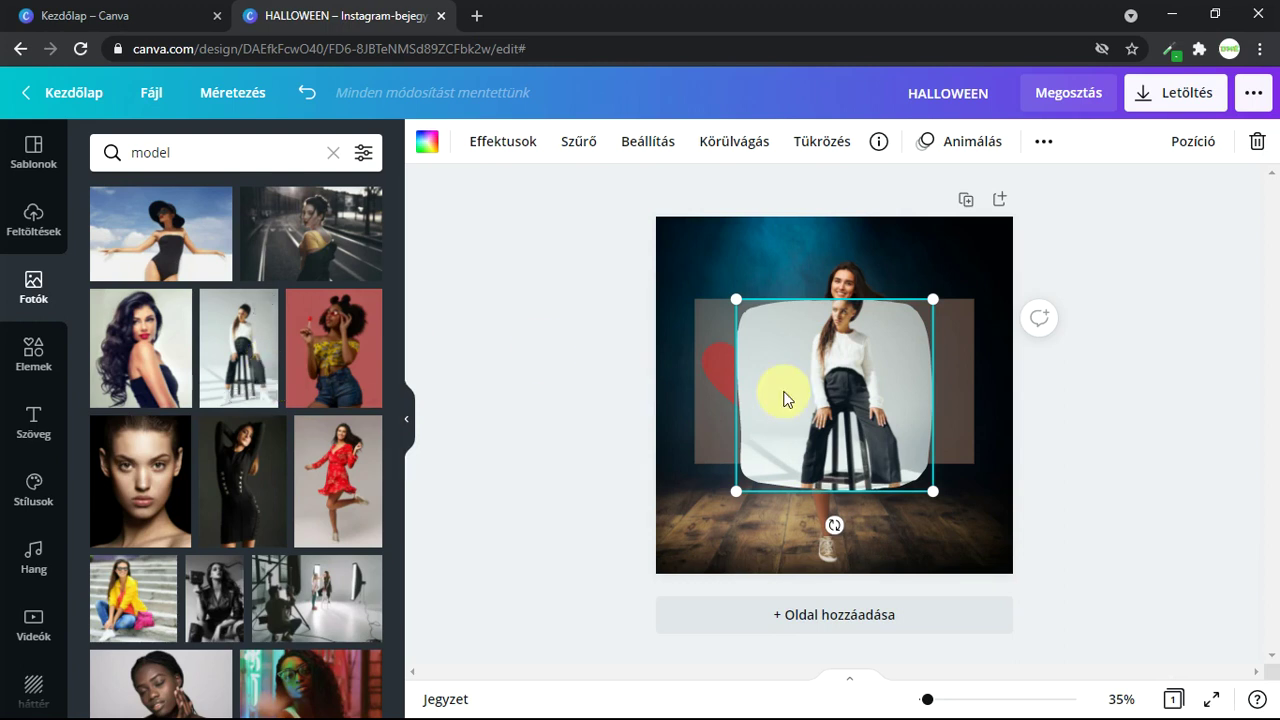
- Undo the photo placement, clear the model search and delete the empty frame from the page
{"action": "key", "text": "ctrl+z"}
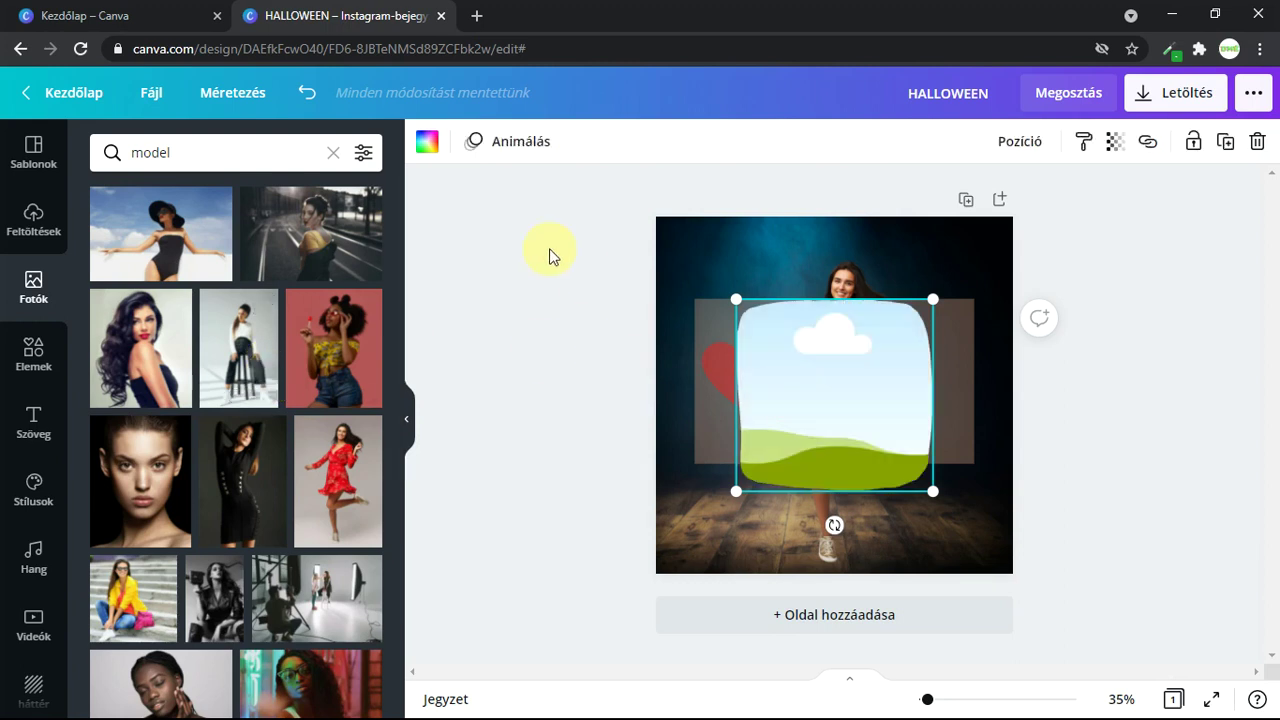
{"action": "left_click", "coordinate": [334, 152]}
{"action": "key", "text": "Delete"}
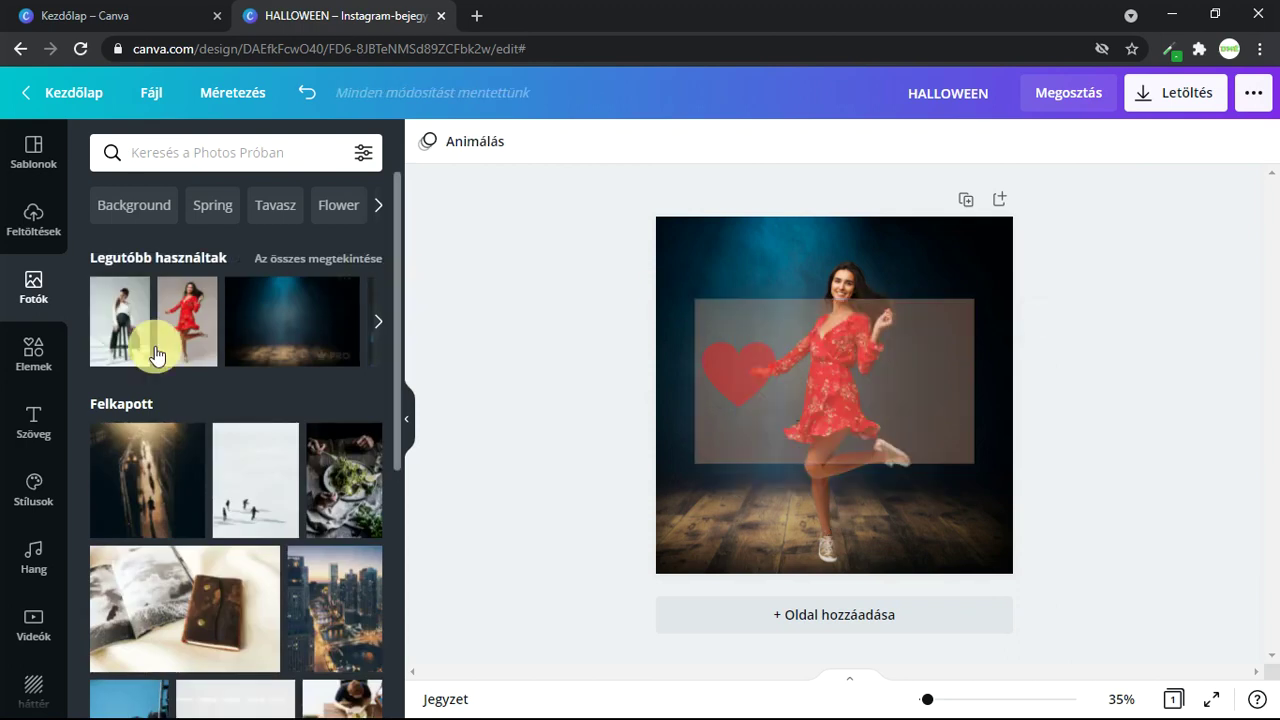
- Add a full-page Rácsok grid with a wide and a narrow cell above one full-width cell
{"action": "left_click", "coordinate": [30, 360]}
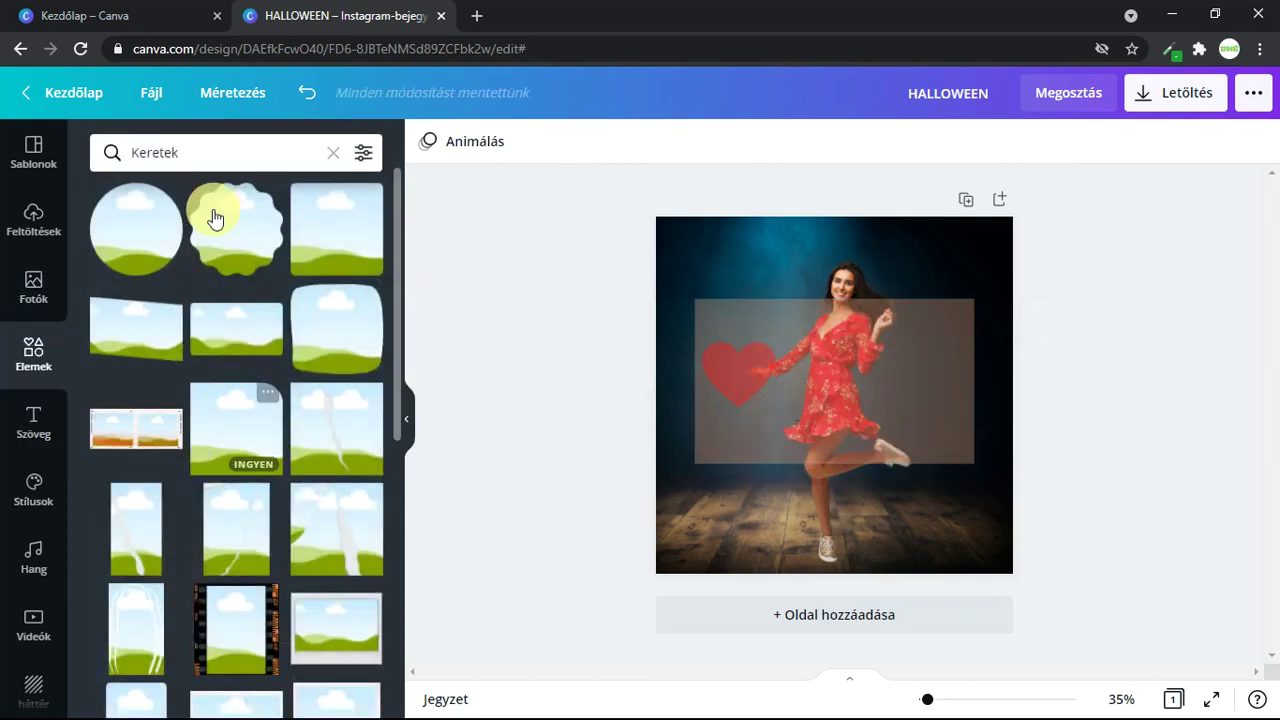
{"action": "left_click", "coordinate": [332, 153]}
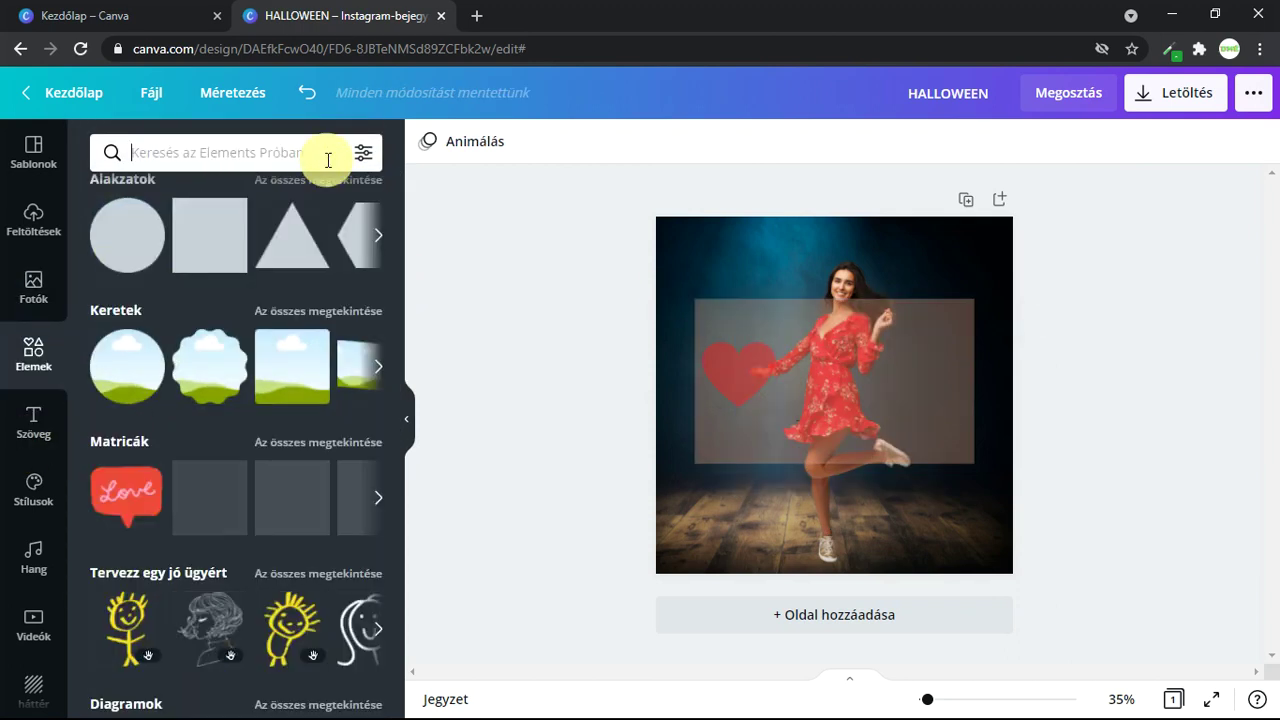
{"action": "scroll", "coordinate": [291, 295], "scroll_direction": "down", "scroll_amount": 4}
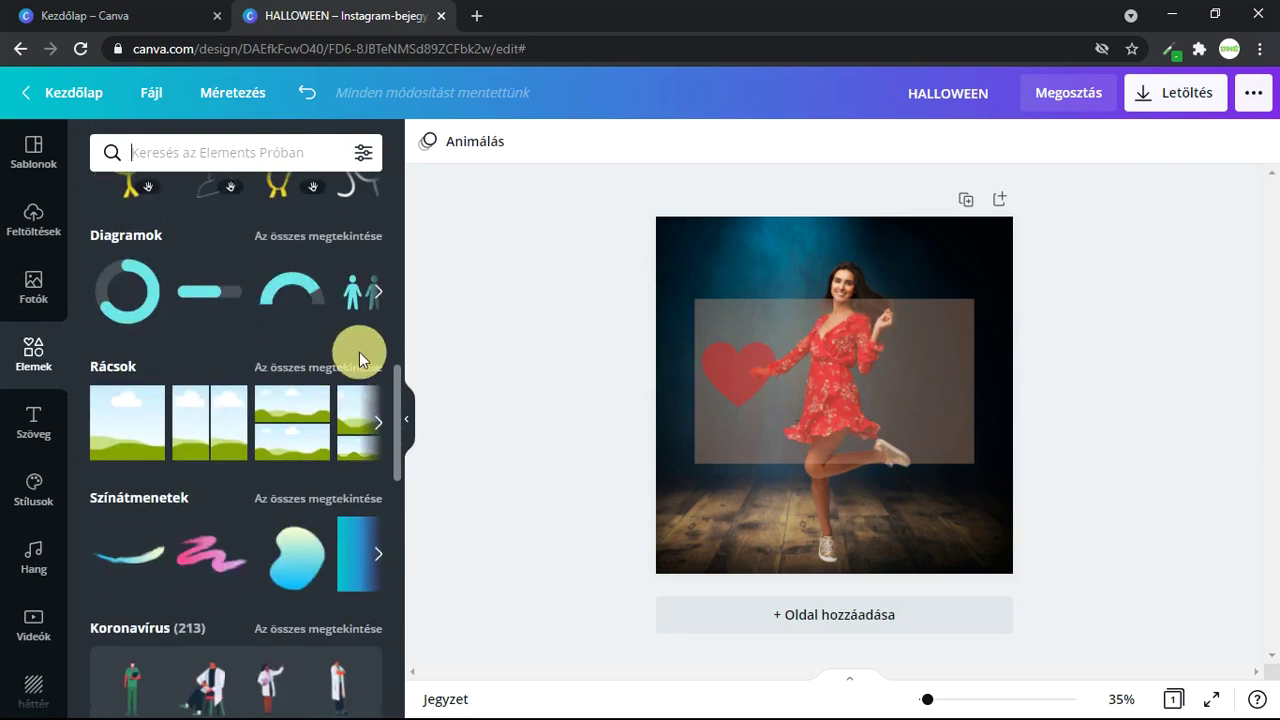
{"action": "left_click", "coordinate": [350, 368]}
{"action": "scroll", "coordinate": [329, 371], "scroll_direction": "down", "scroll_amount": 5}
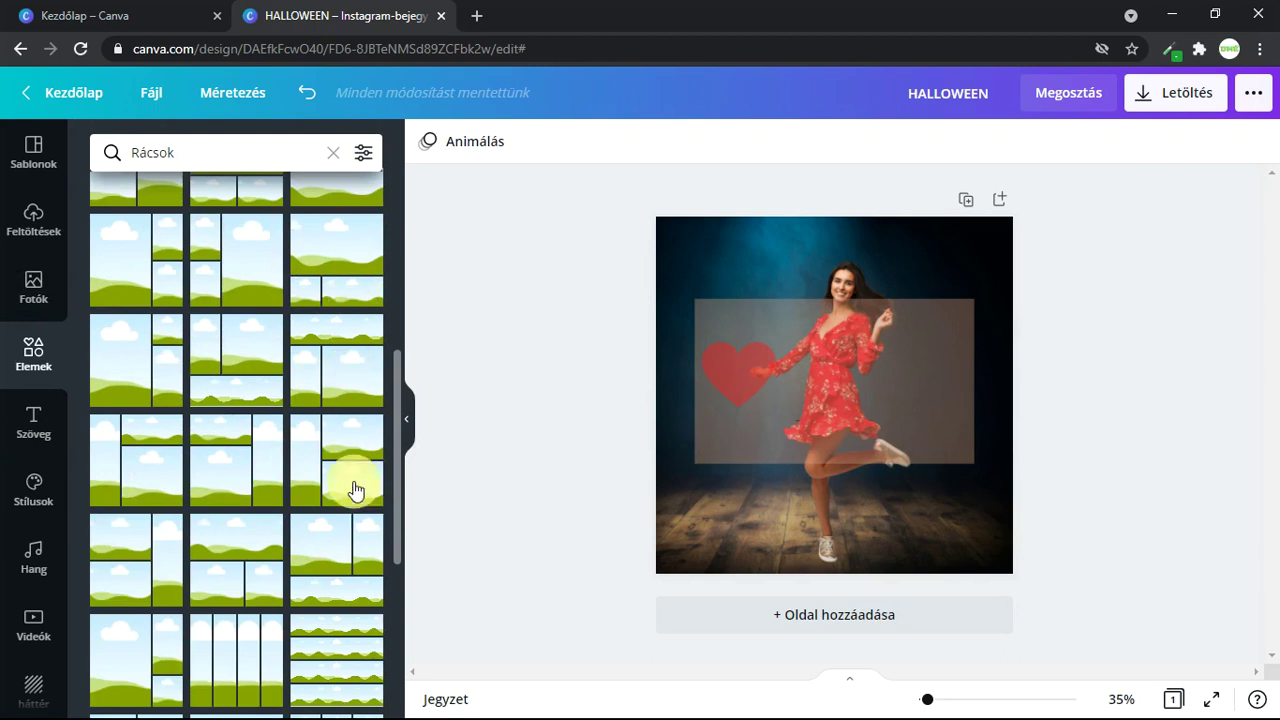
{"action": "left_click", "coordinate": [354, 559]}
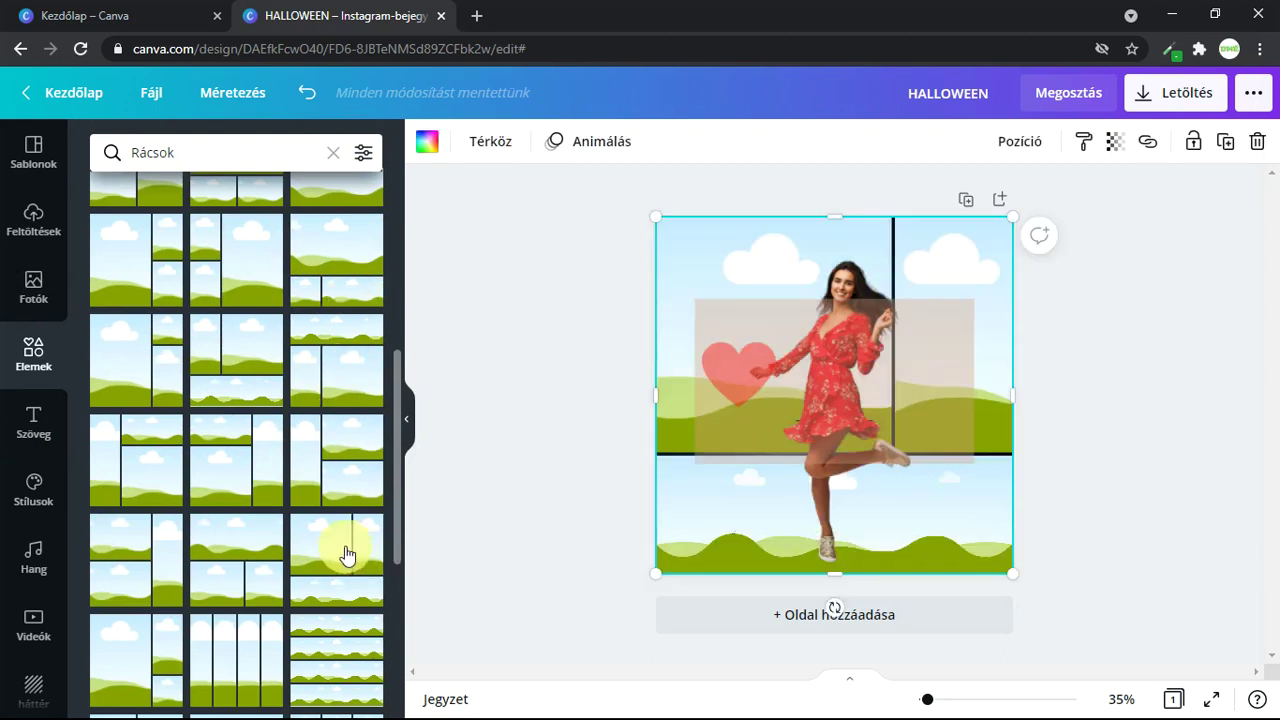
- Fill the grid's narrow upper cell with the photo of people on snow and the wide upper cell with the salad photo
{"action": "left_click", "coordinate": [28, 300]}
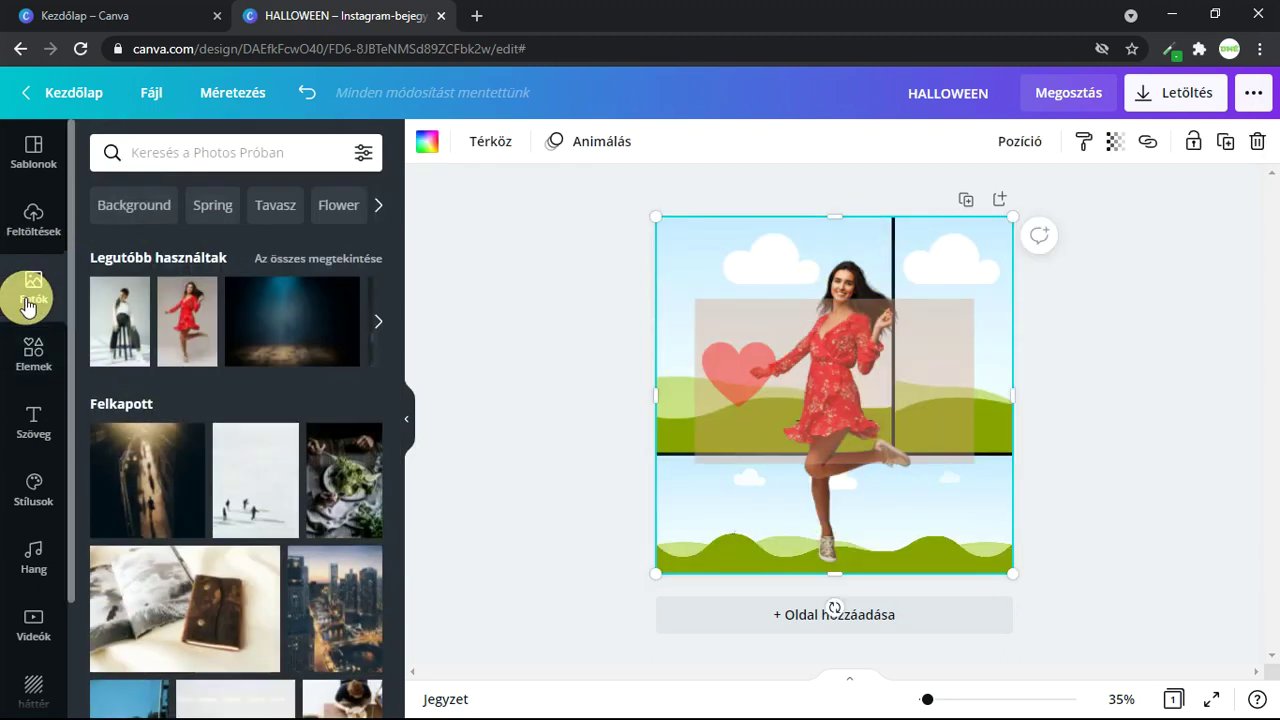
{"action": "scroll", "coordinate": [280, 440], "scroll_direction": "down", "scroll_amount": 2}
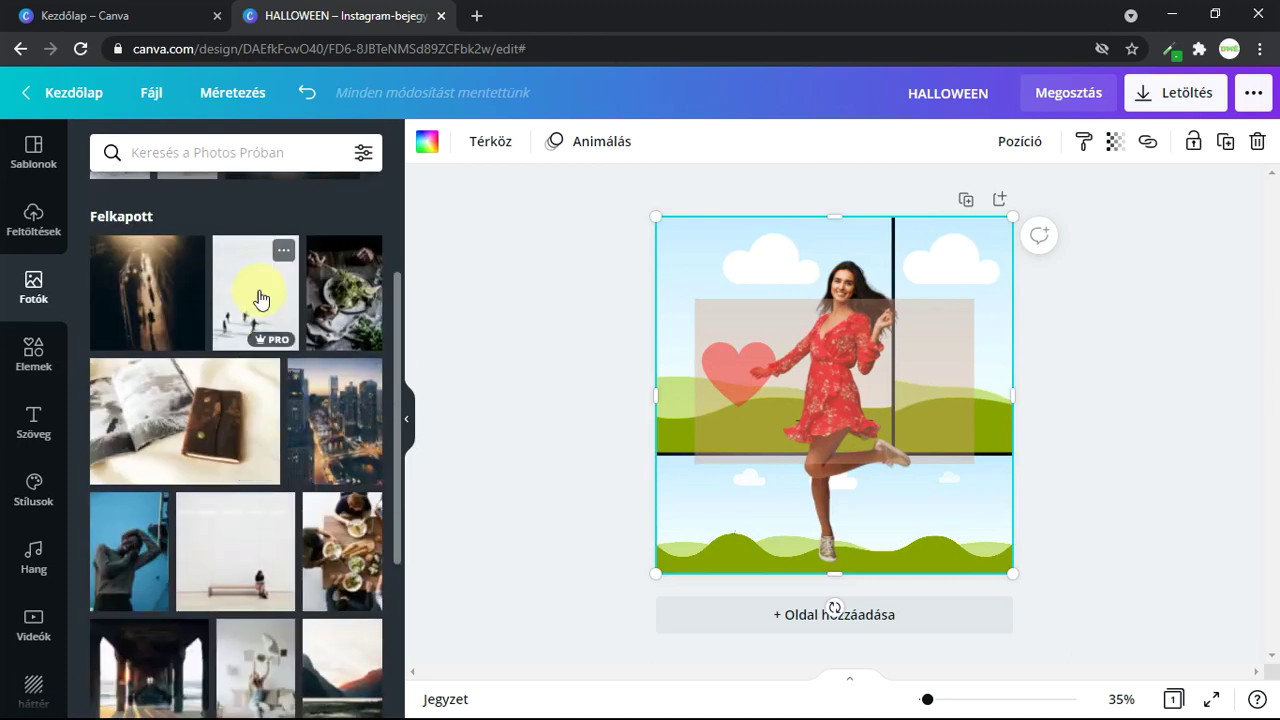
{"action": "left_click_drag", "start_coordinate": [259, 298], "coordinate": [1016, 290]}
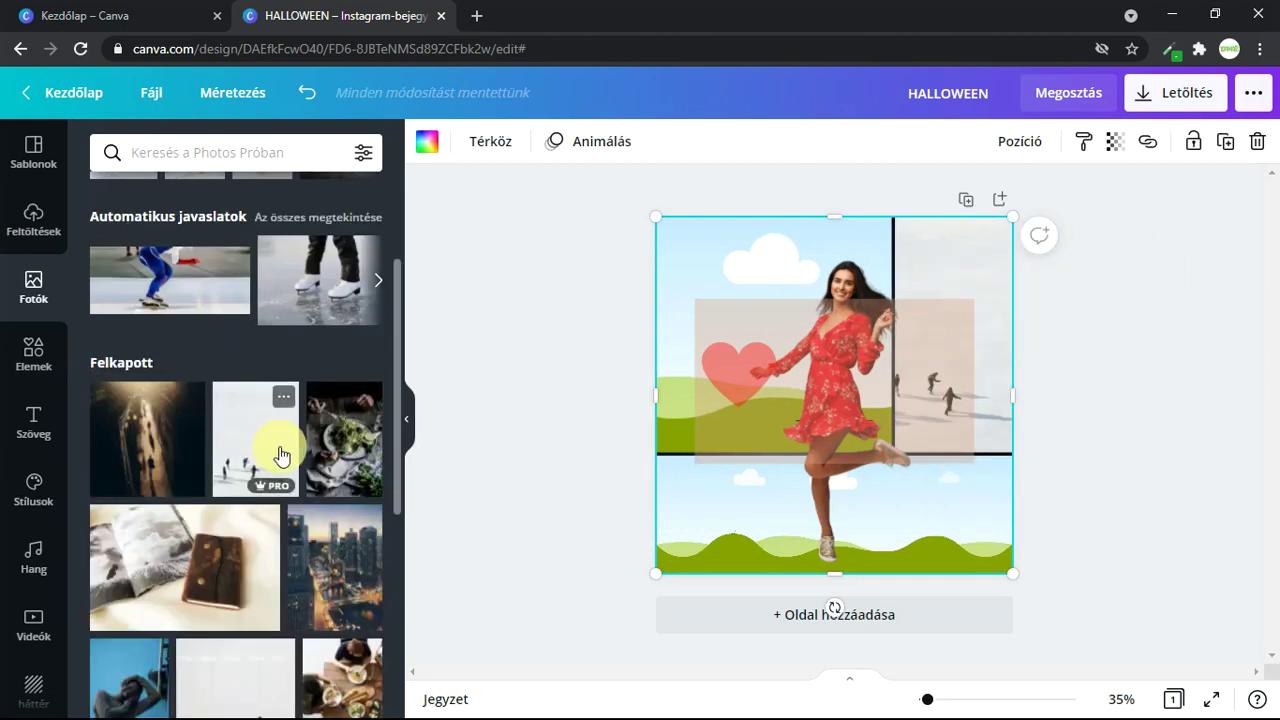
{"action": "left_click_drag", "start_coordinate": [325, 440], "coordinate": [713, 253]}
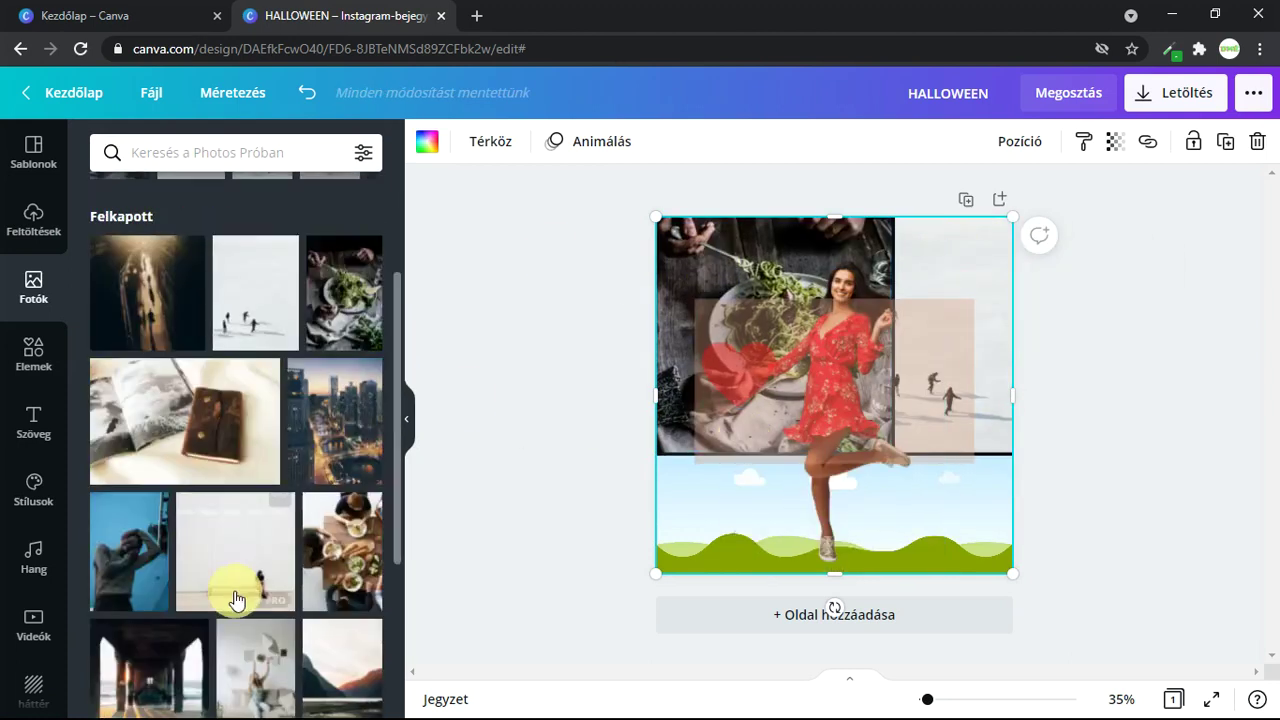
- Try to put the photo of the woman on a bench into the grid's lower cell, and delete the misplaced image
{"action": "left_click_drag", "start_coordinate": [231, 583], "coordinate": [726, 526]}
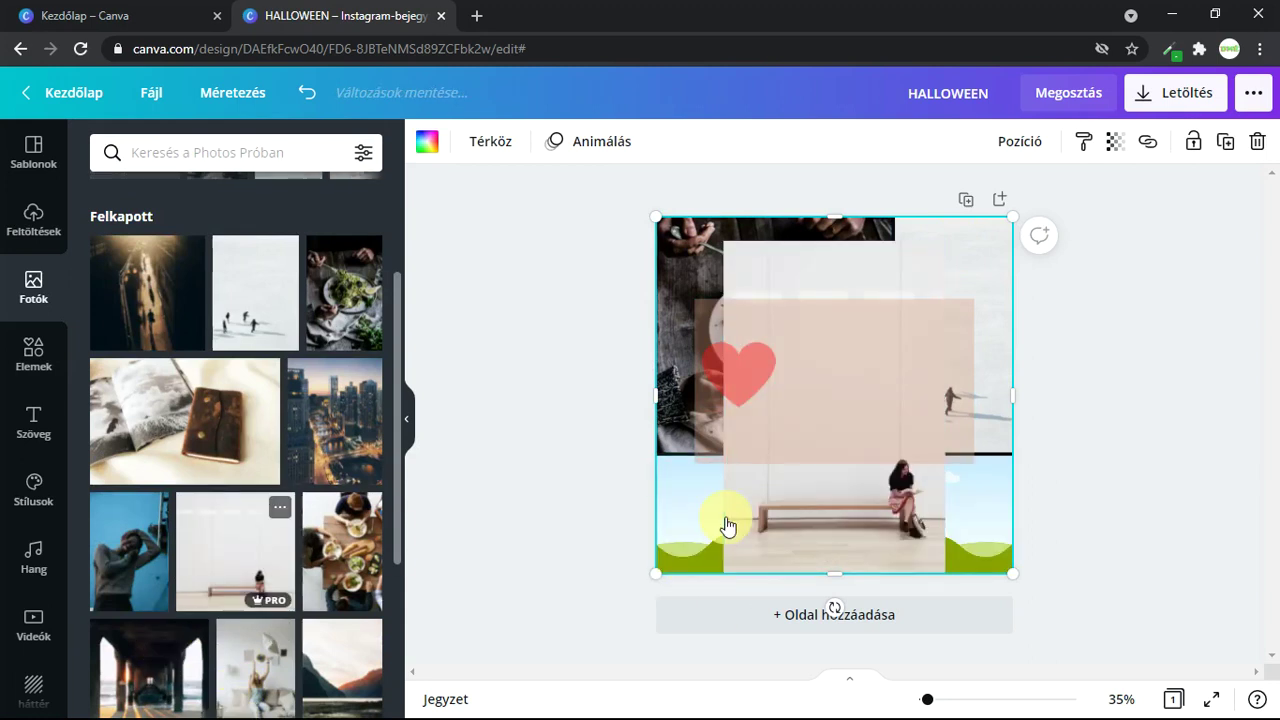
{"action": "left_click", "coordinate": [846, 503]}
{"action": "key", "text": "Delete"}
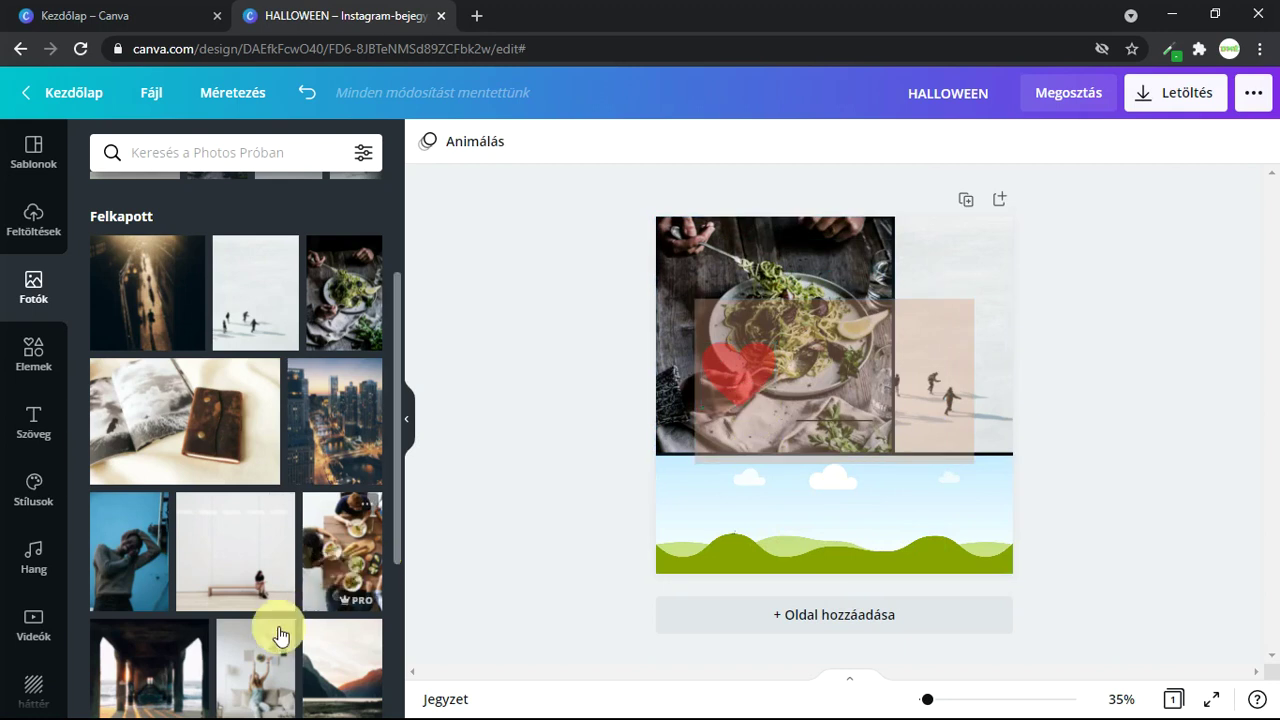
- Fill the grid's lower cell with the lavender field photo and remove the semi-transparent rectangle from the page
{"action": "scroll", "coordinate": [350, 430], "scroll_direction": "down", "scroll_amount": 3}
{"action": "left_click_drag", "start_coordinate": [335, 565], "coordinate": [786, 537]}
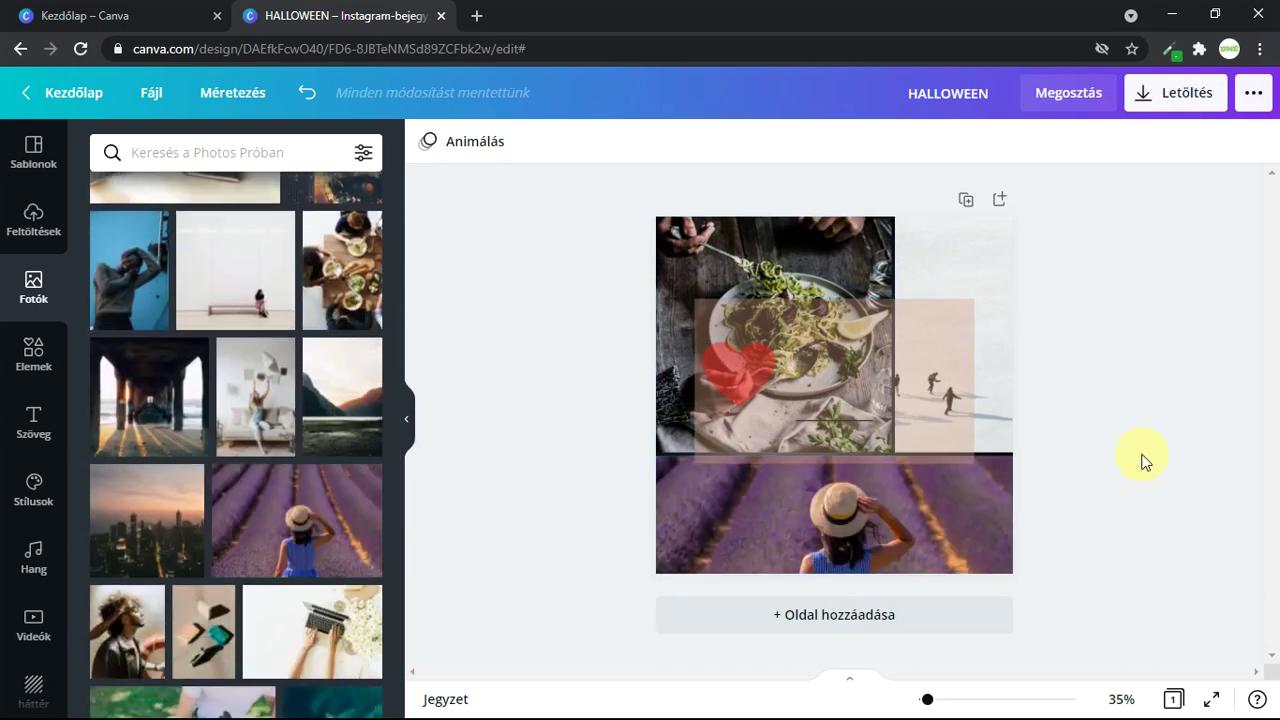
{"action": "left_click_drag", "start_coordinate": [817, 303], "coordinate": [1000, 291]}
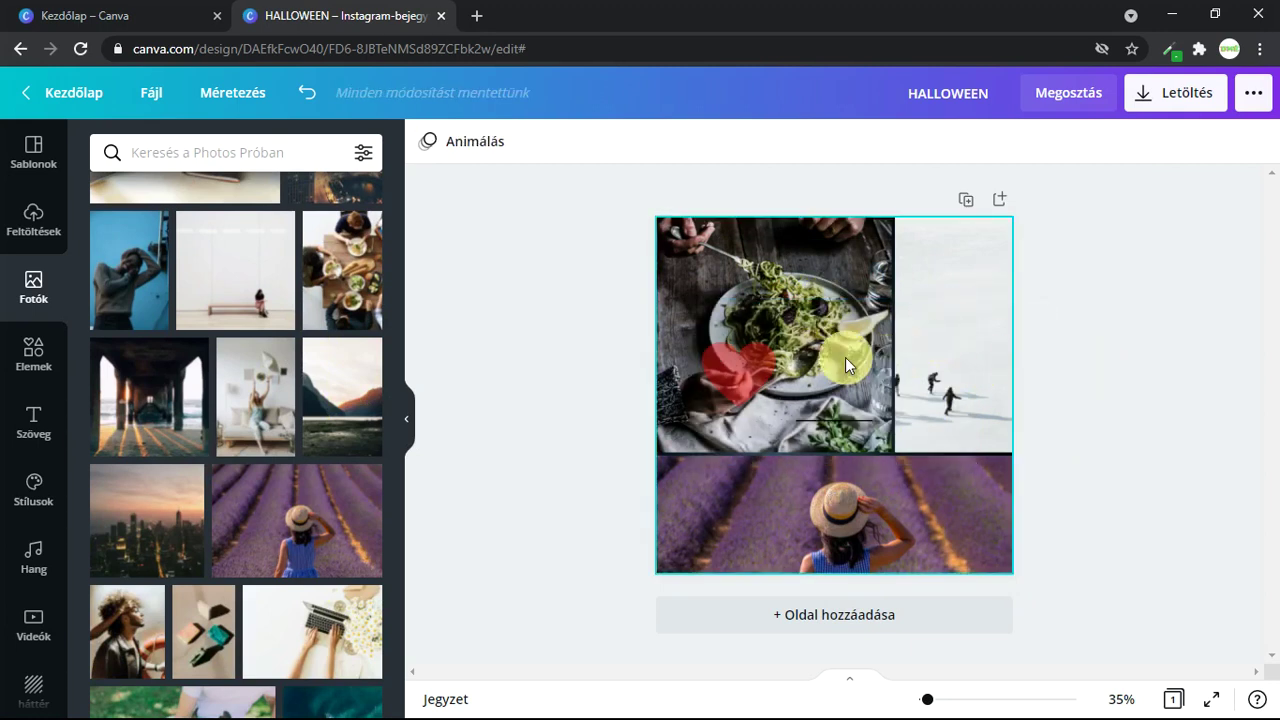
- Delete the grid together with its photos, and delete the red heart
{"action": "left_click", "coordinate": [948, 515]}
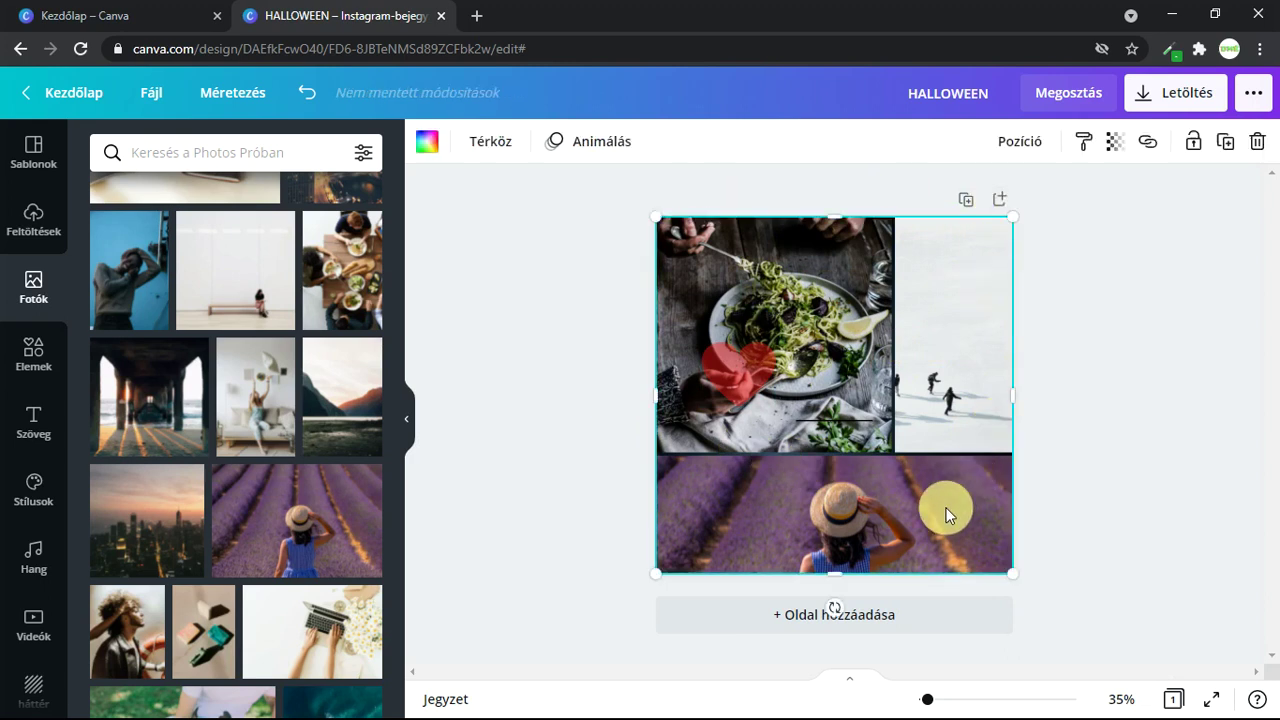
{"action": "left_click", "coordinate": [943, 509]}
{"action": "key", "text": "Delete"}
{"action": "left_click", "coordinate": [914, 429]}
{"action": "key", "text": "Delete"}
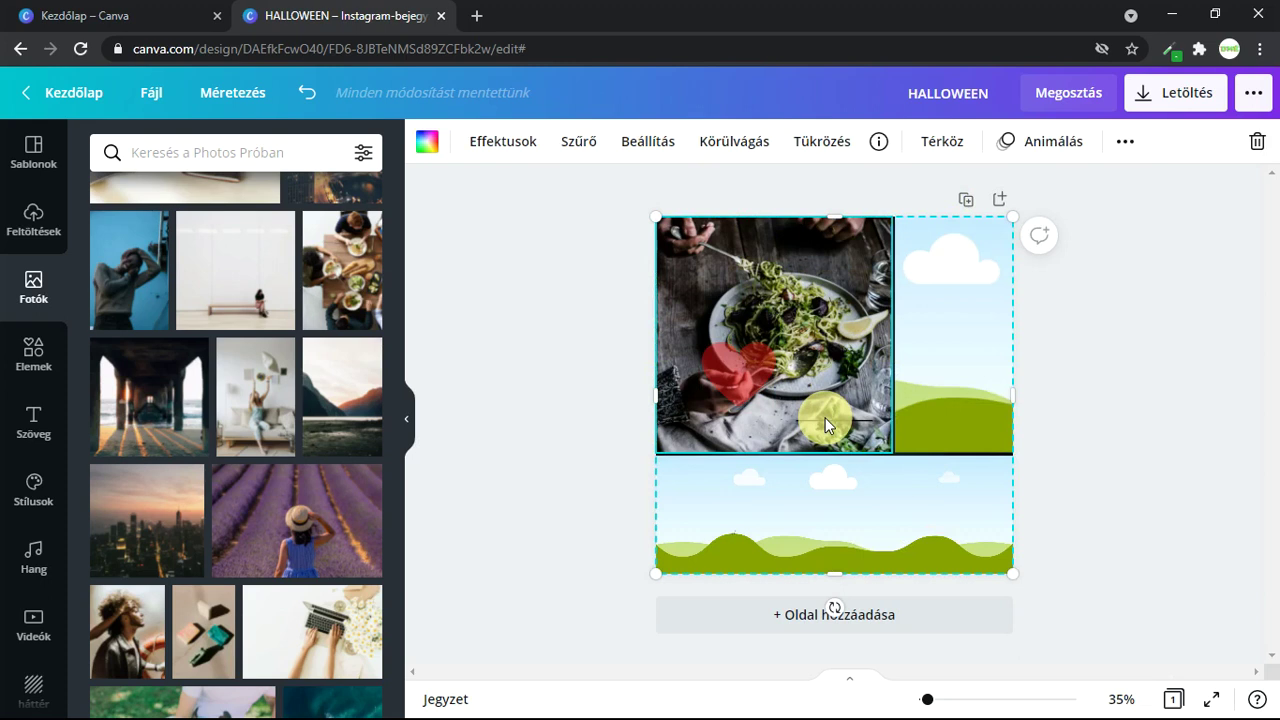
{"action": "key", "text": "Delete"}
{"action": "key", "text": "Delete"}
{"action": "left_click", "coordinate": [718, 409]}
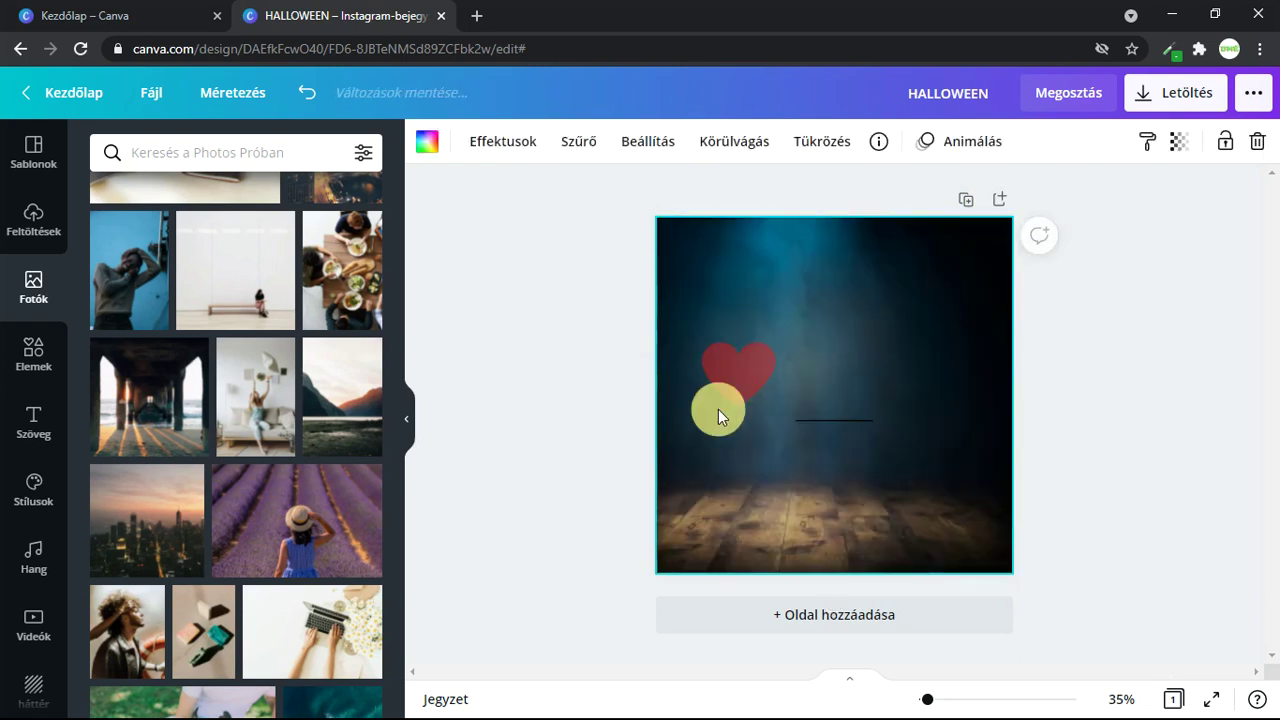
{"action": "key", "text": "Delete"}
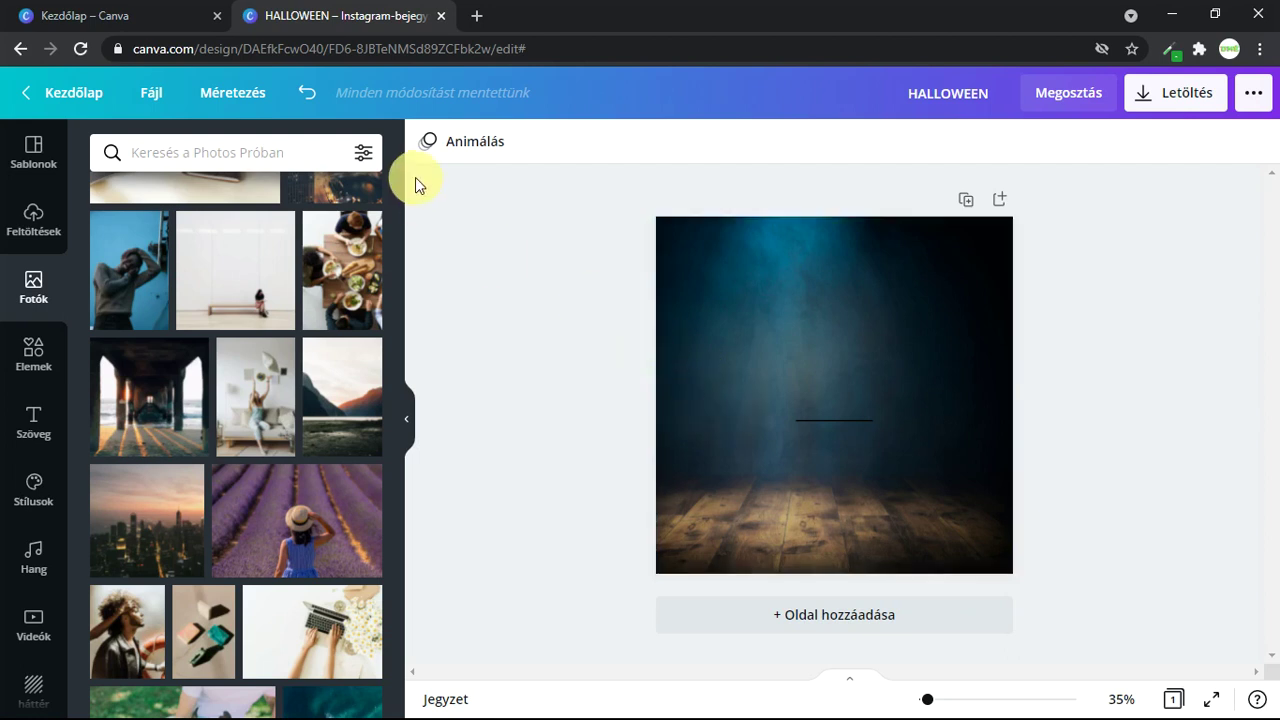
- Undo the deletions, grid and frame changes back to the composition with the woman, the semi-transparent rectangle and the small heart
{"action": "left_click", "coordinate": [316, 97]}
{"action": "left_click", "coordinate": [316, 97]}
{"action": "left_click", "coordinate": [316, 97]}
{"action": "left_click", "coordinate": [316, 97]}
{"action": "left_click", "coordinate": [316, 97]}
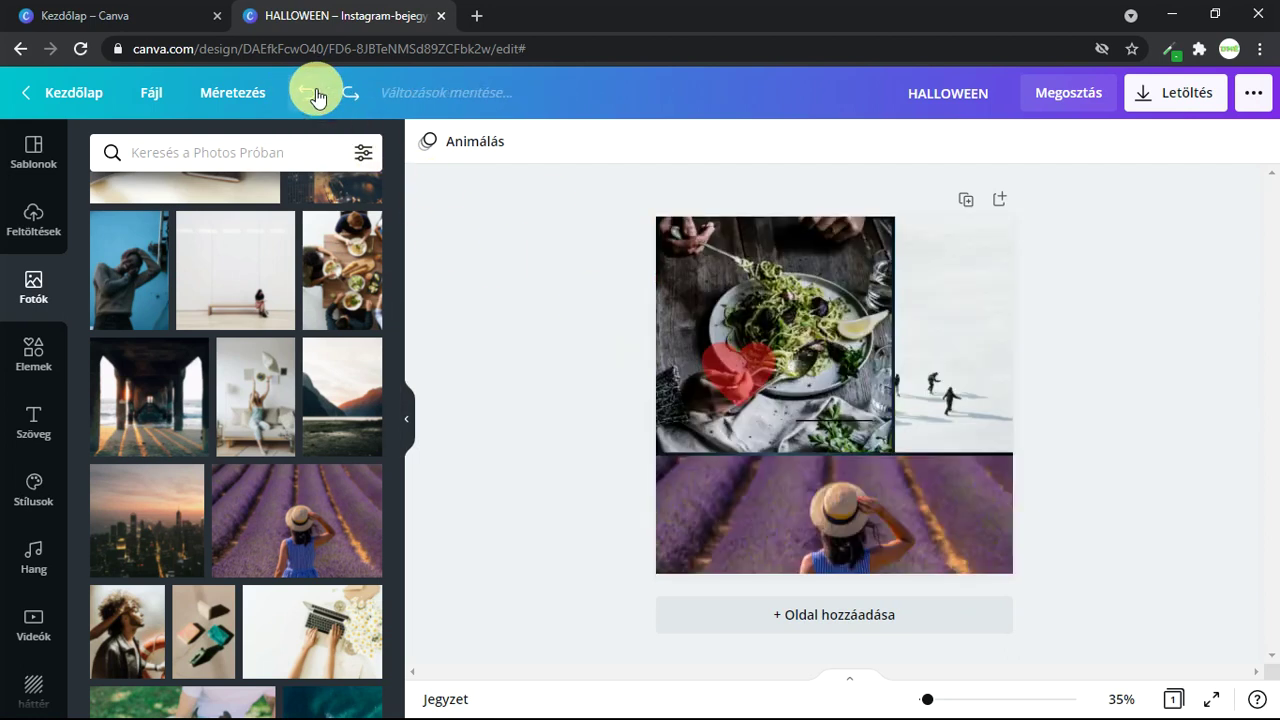
{"action": "left_click", "coordinate": [316, 97]}
{"action": "left_click", "coordinate": [316, 97]}
{"action": "left_click", "coordinate": [316, 97]}
{"action": "left_click", "coordinate": [316, 97]}
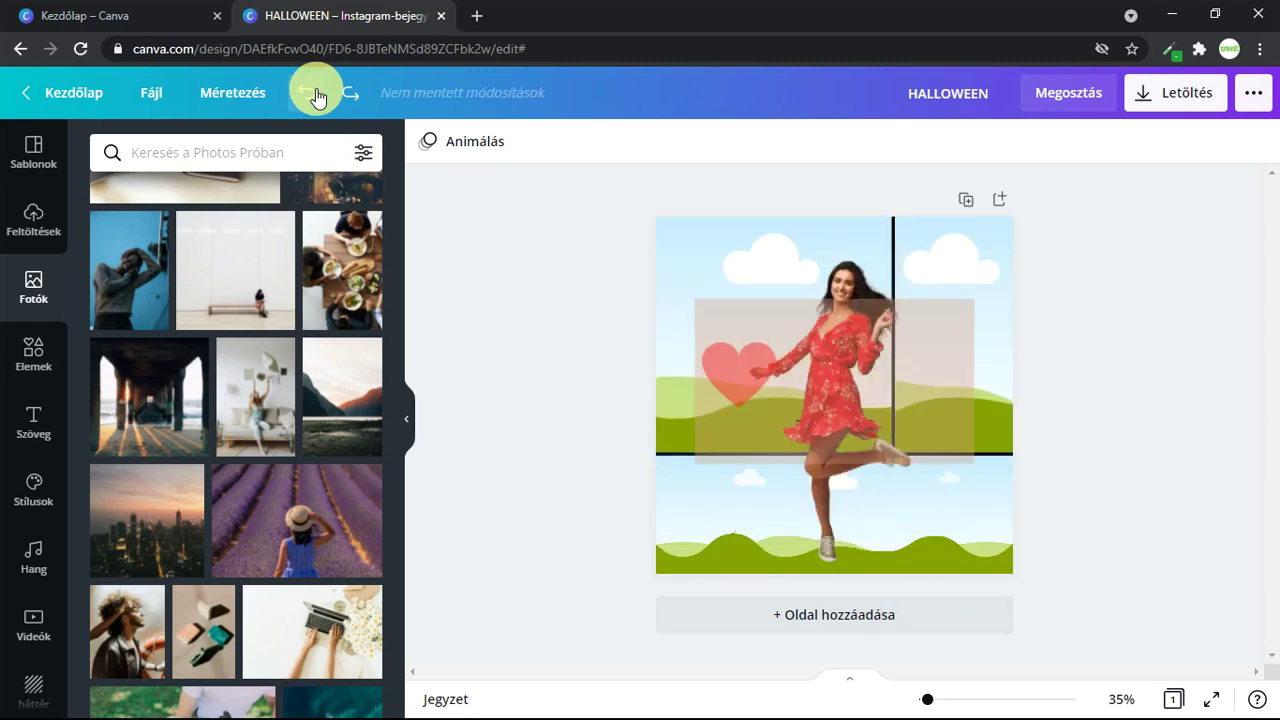
{"action": "left_click", "coordinate": [316, 97]}
{"action": "left_click", "coordinate": [316, 97]}
{"action": "left_click", "coordinate": [316, 97]}
{"action": "left_click", "coordinate": [316, 97]}
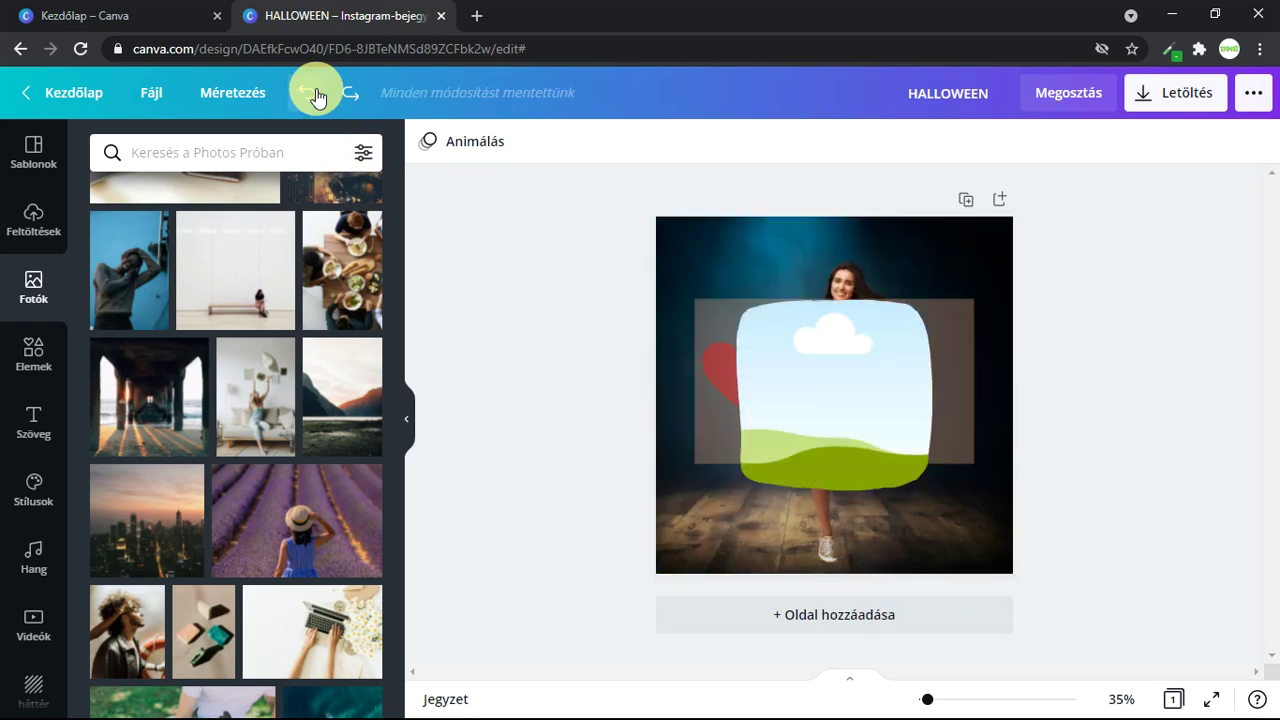
{"action": "left_click", "coordinate": [316, 97]}
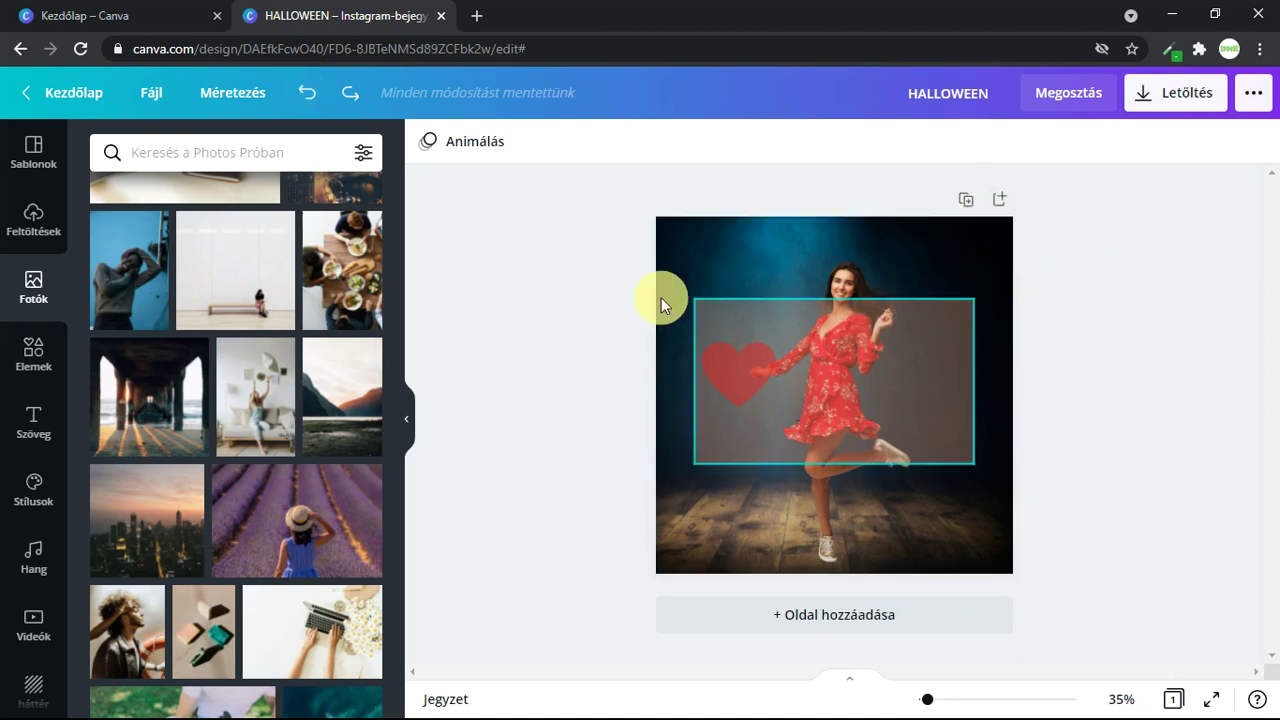
- Add the red Love speech-bubble sticker from the stickers collection, shrink it and place it above the woman's head
{"action": "left_click", "coordinate": [36, 366]}
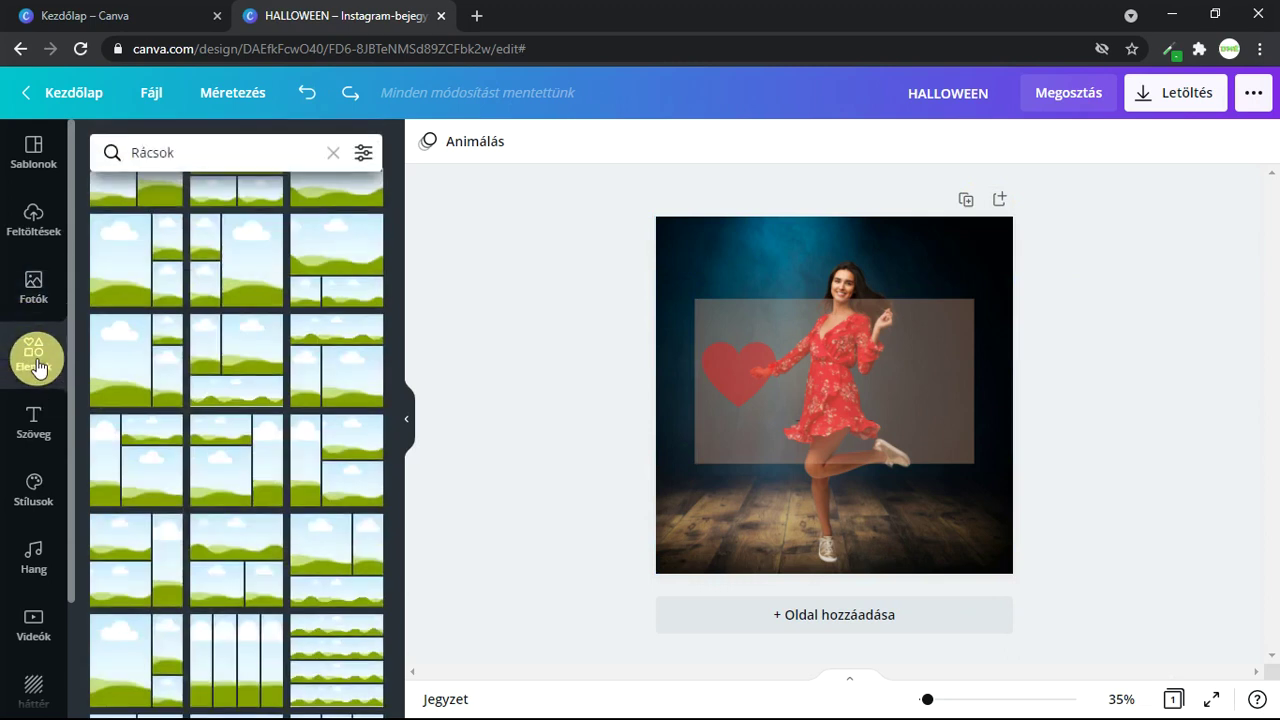
{"action": "left_click", "coordinate": [337, 154]}
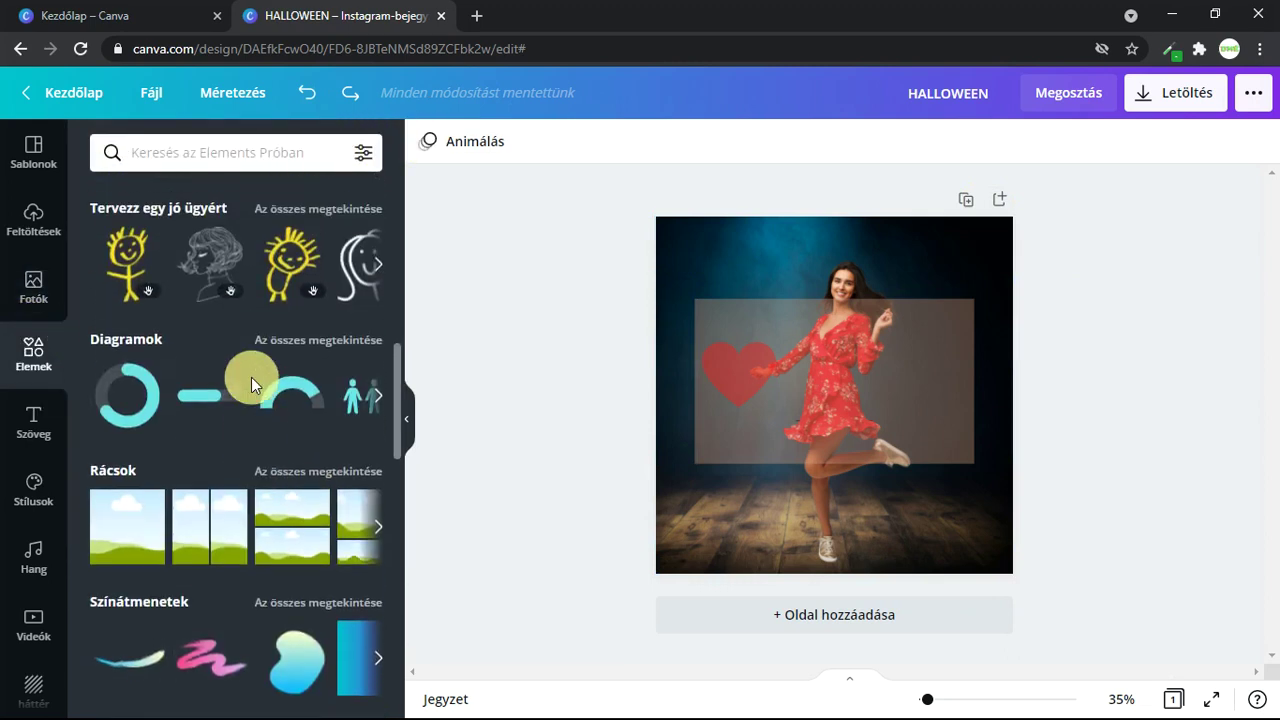
{"action": "scroll", "coordinate": [251, 377], "scroll_direction": "up", "scroll_amount": 2}
{"action": "left_click", "coordinate": [309, 348]}
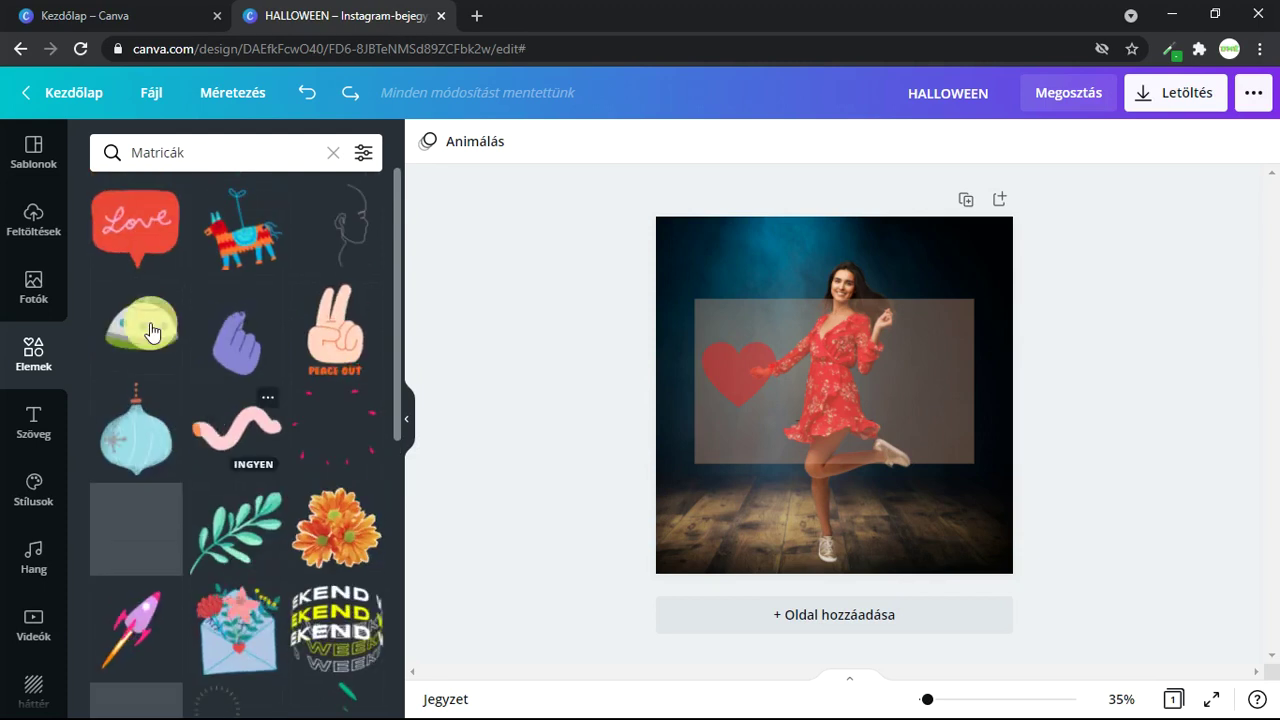
{"action": "left_click", "coordinate": [135, 225]}
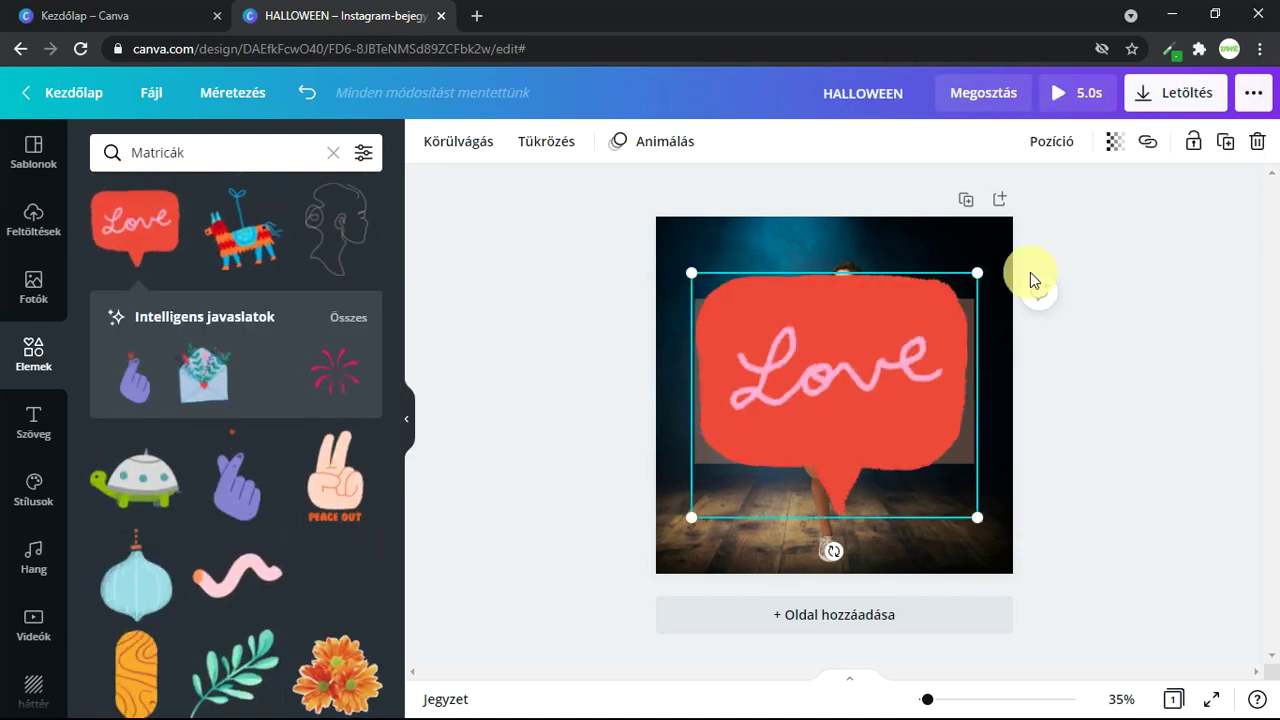
{"action": "left_click_drag", "start_coordinate": [980, 269], "coordinate": [764, 455]}
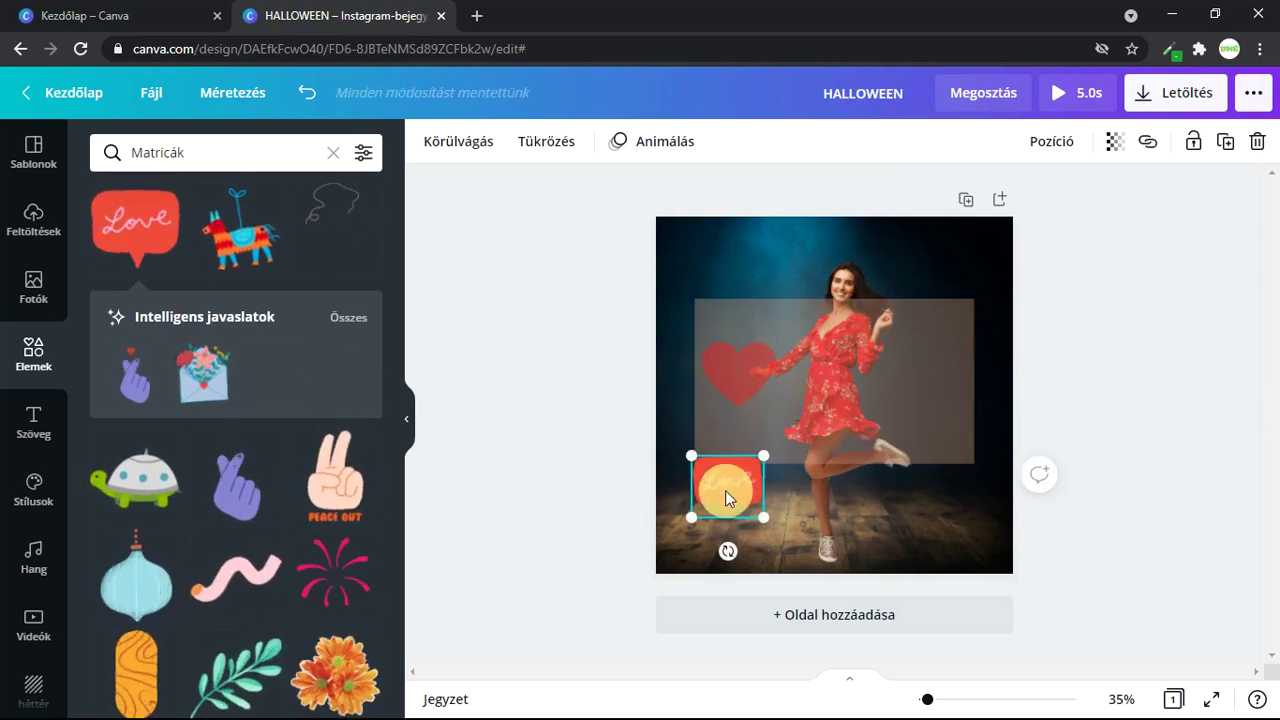
{"action": "left_click_drag", "start_coordinate": [727, 497], "coordinate": [822, 258]}
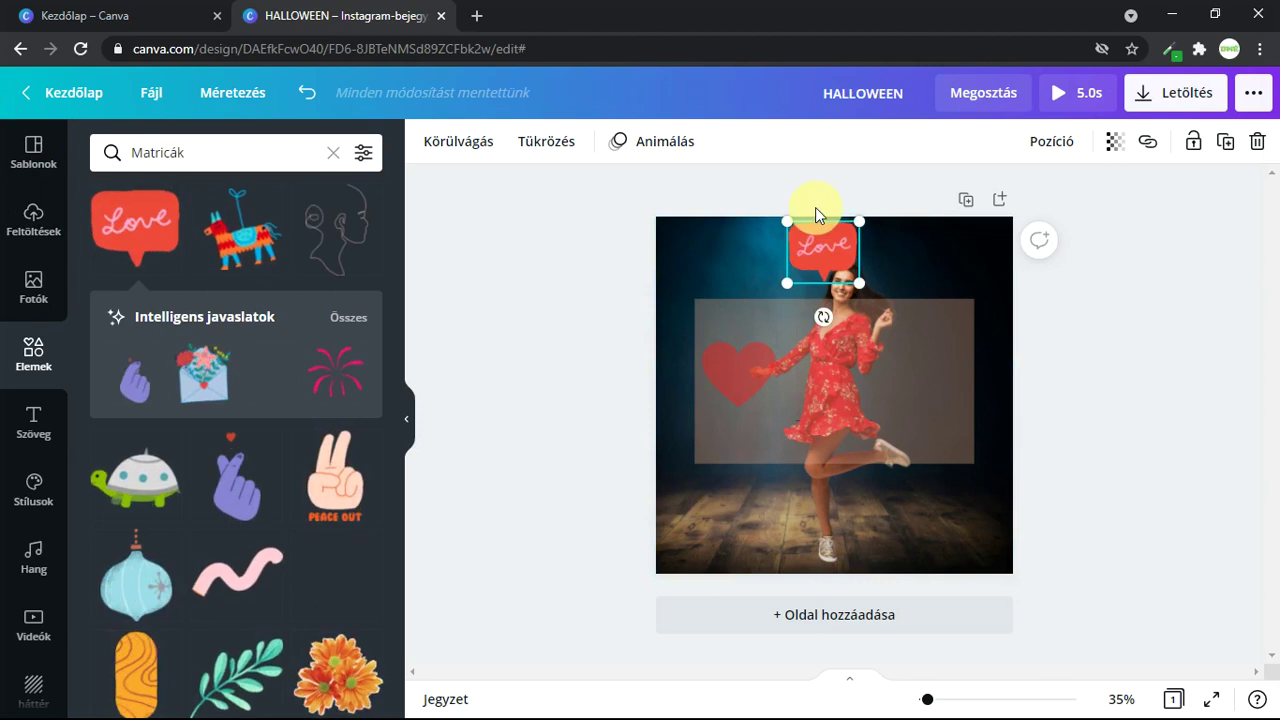
- Delete the Love sticker above the woman's head
{"action": "left_click", "coordinate": [1104, 349]}
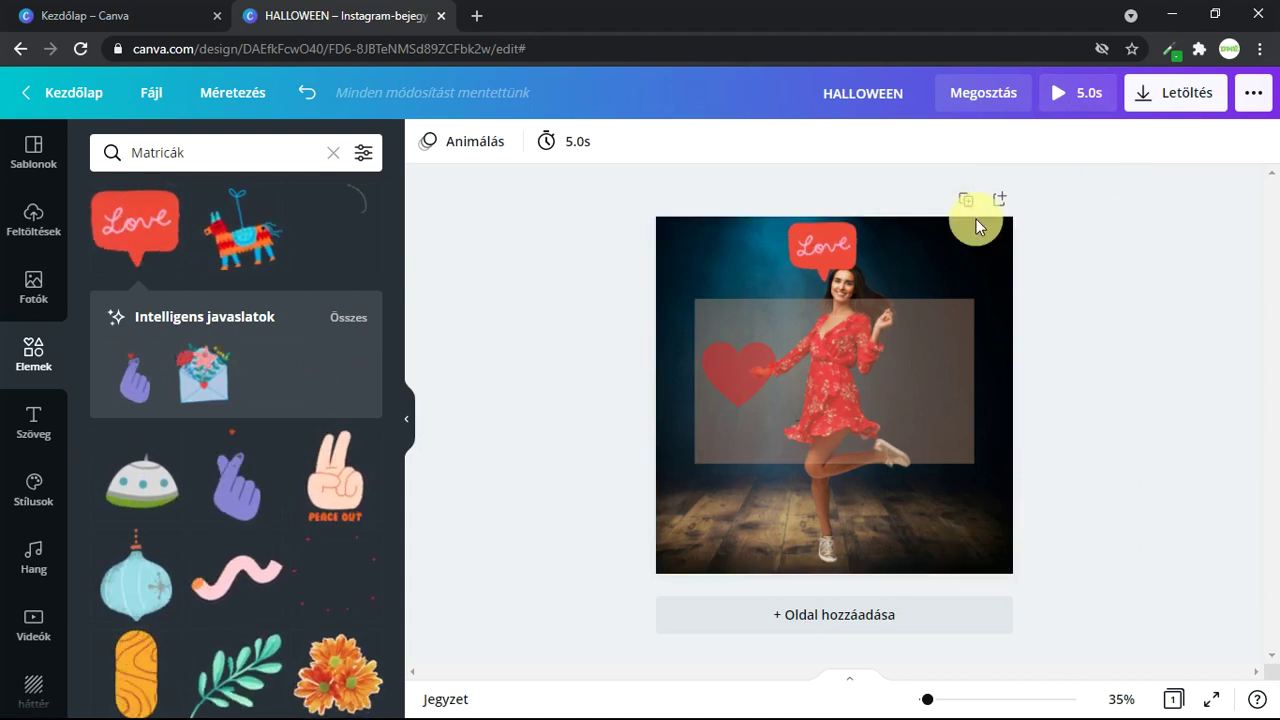
{"action": "left_click", "coordinate": [822, 240]}
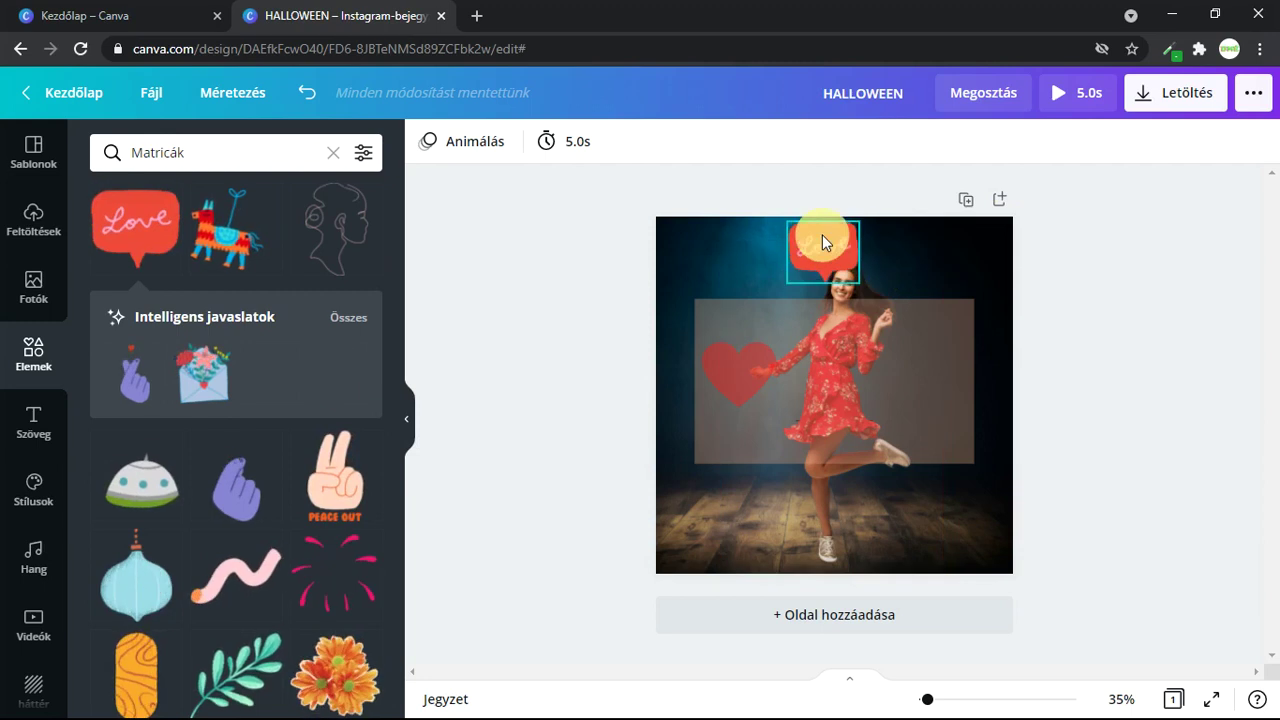
{"action": "key", "text": "Delete"}
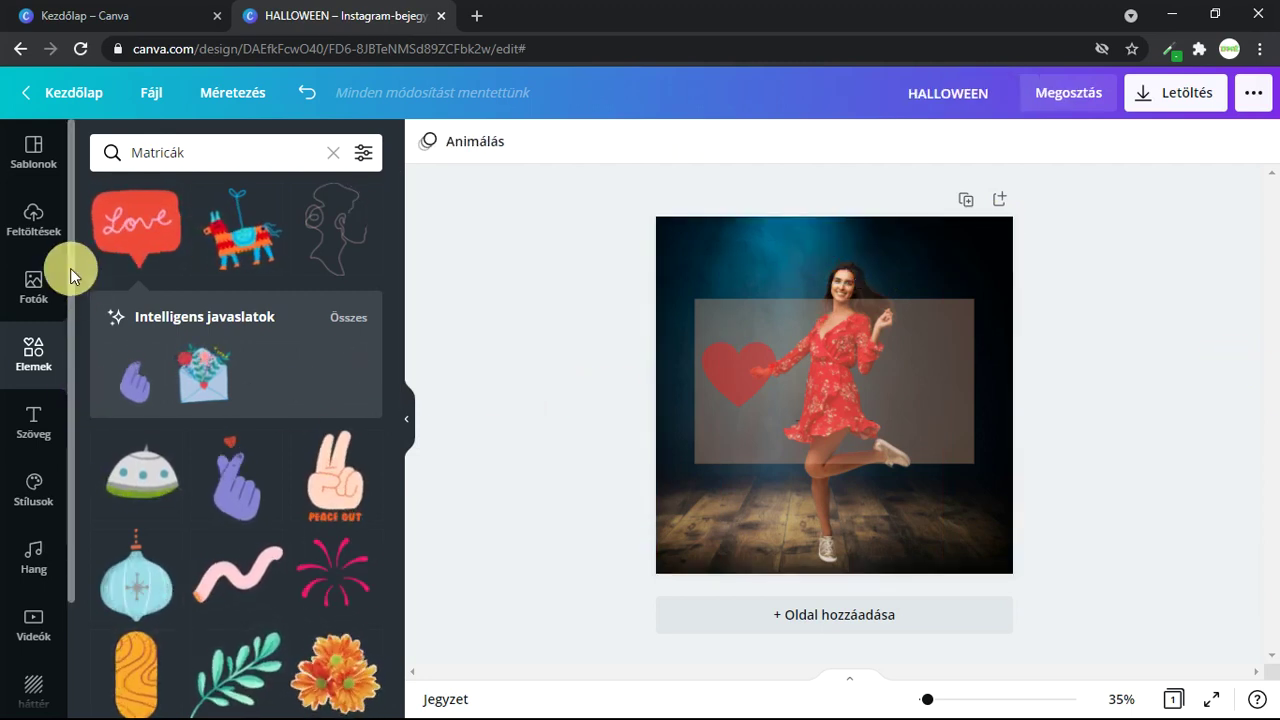
- Add a default heading, a subheading and a body text line to the page
{"action": "left_click", "coordinate": [30, 432]}
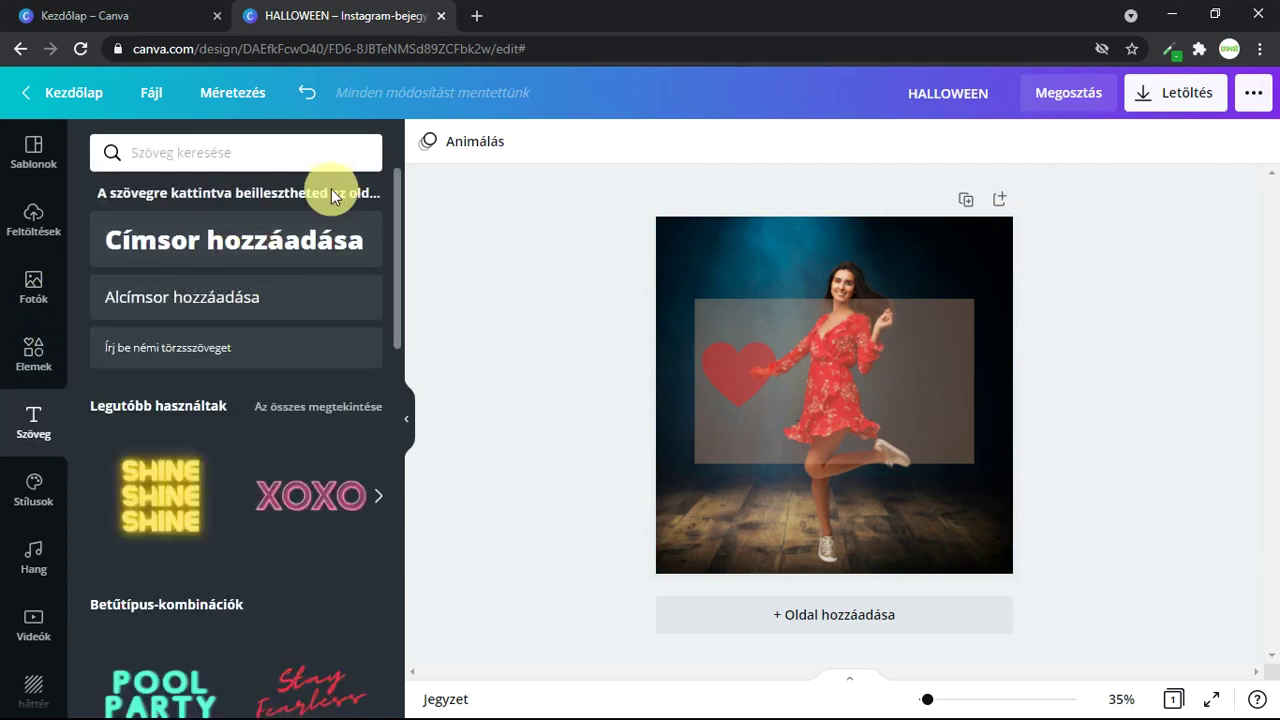
{"action": "left_click", "coordinate": [313, 241]}
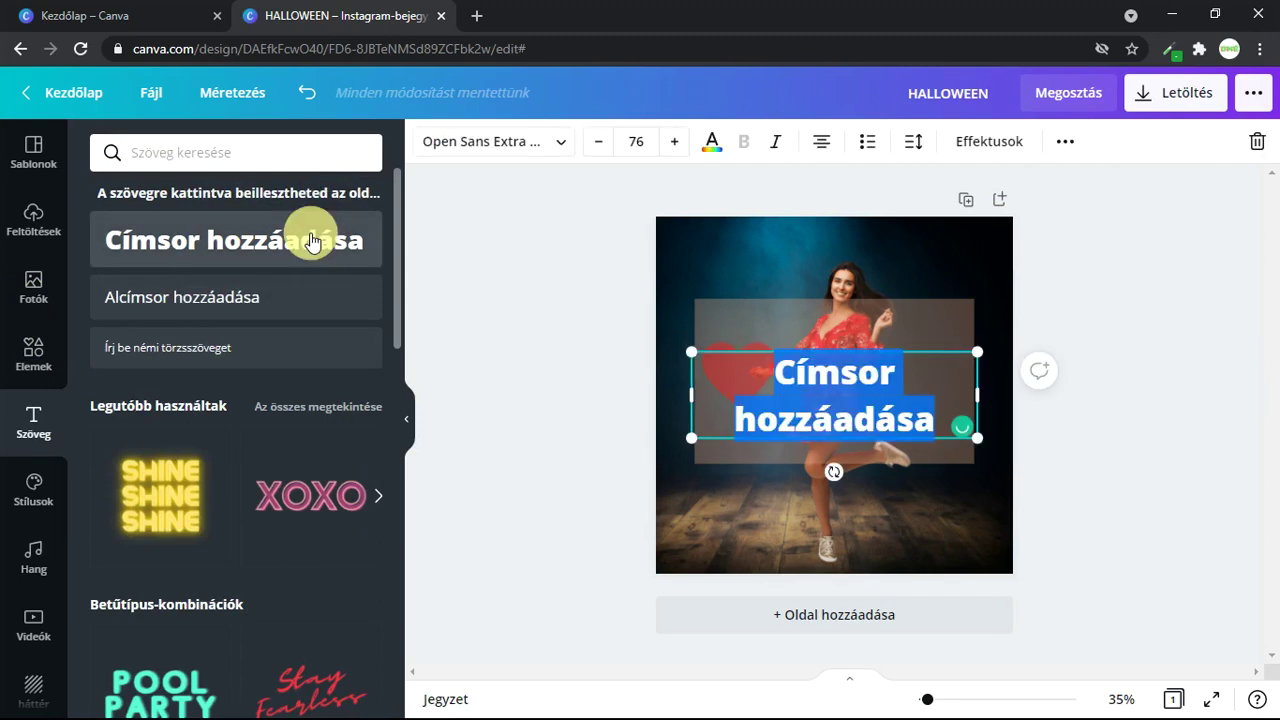
{"action": "left_click", "coordinate": [205, 303]}
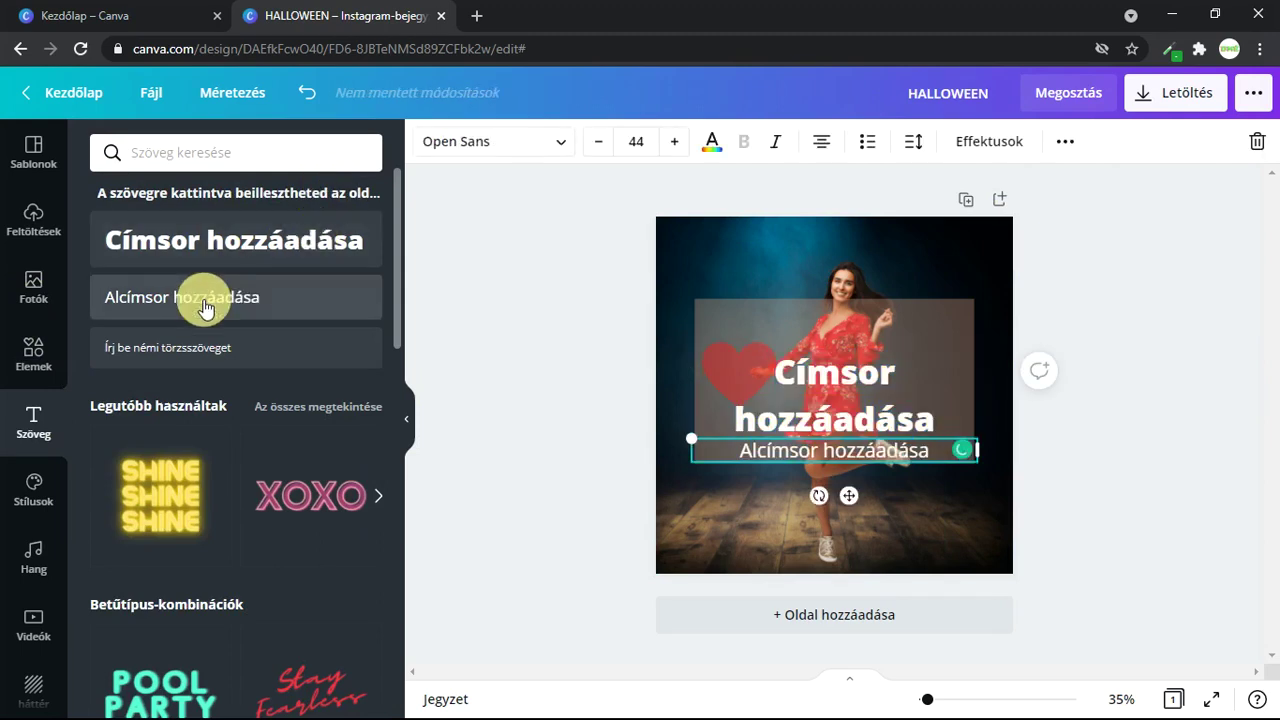
{"action": "left_click", "coordinate": [190, 370]}
- Delete the heading, subheading and body text from the page
{"action": "left_click", "coordinate": [845, 383]}
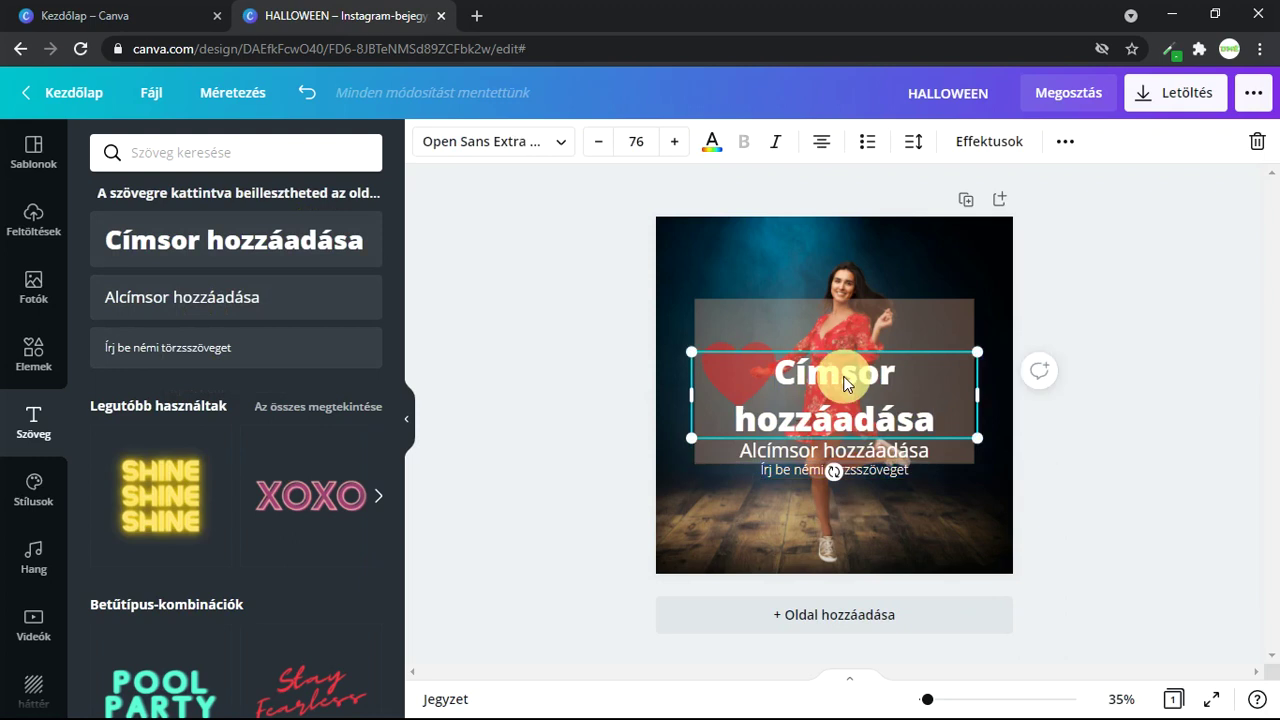
{"action": "key", "text": "Delete"}
{"action": "left_click", "coordinate": [875, 449]}
{"action": "key", "text": "Delete"}
{"action": "left_click", "coordinate": [873, 470]}
{"action": "key", "text": "Delete"}
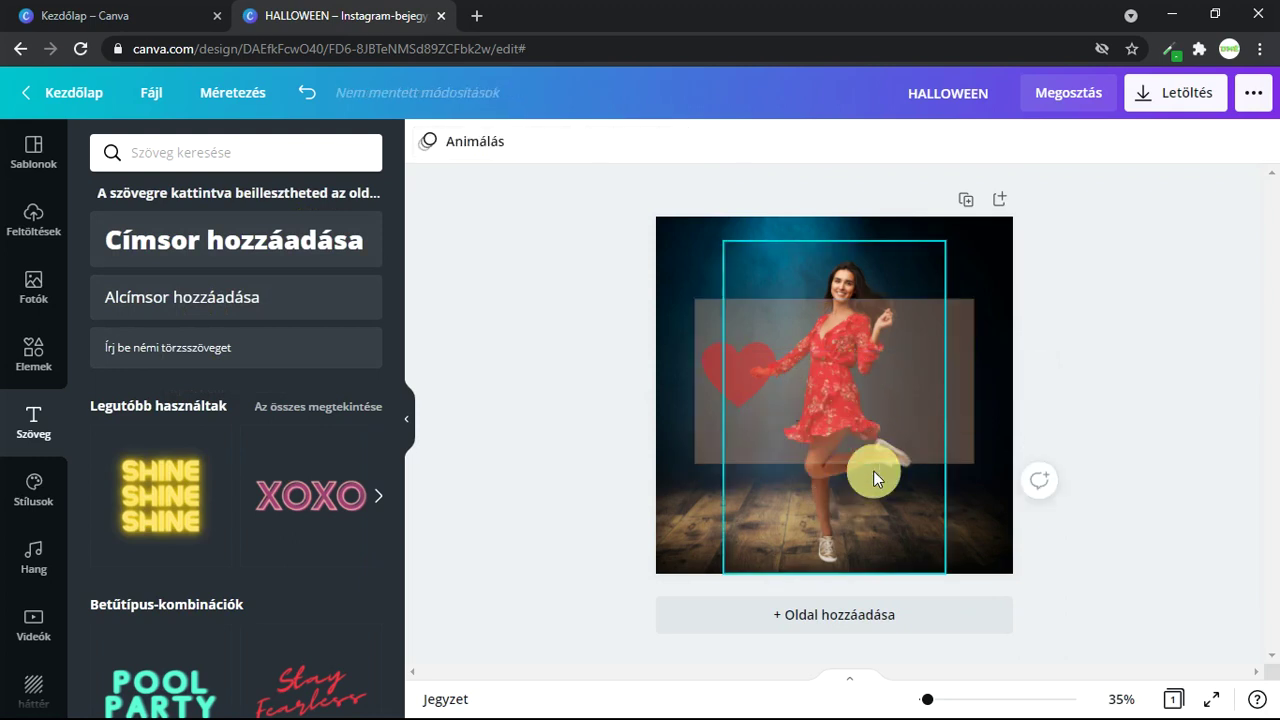
- Insert the 2ND QTR Sales Report font combination over the woman and select its main title
{"action": "scroll", "coordinate": [243, 271], "scroll_direction": "down", "scroll_amount": 5}
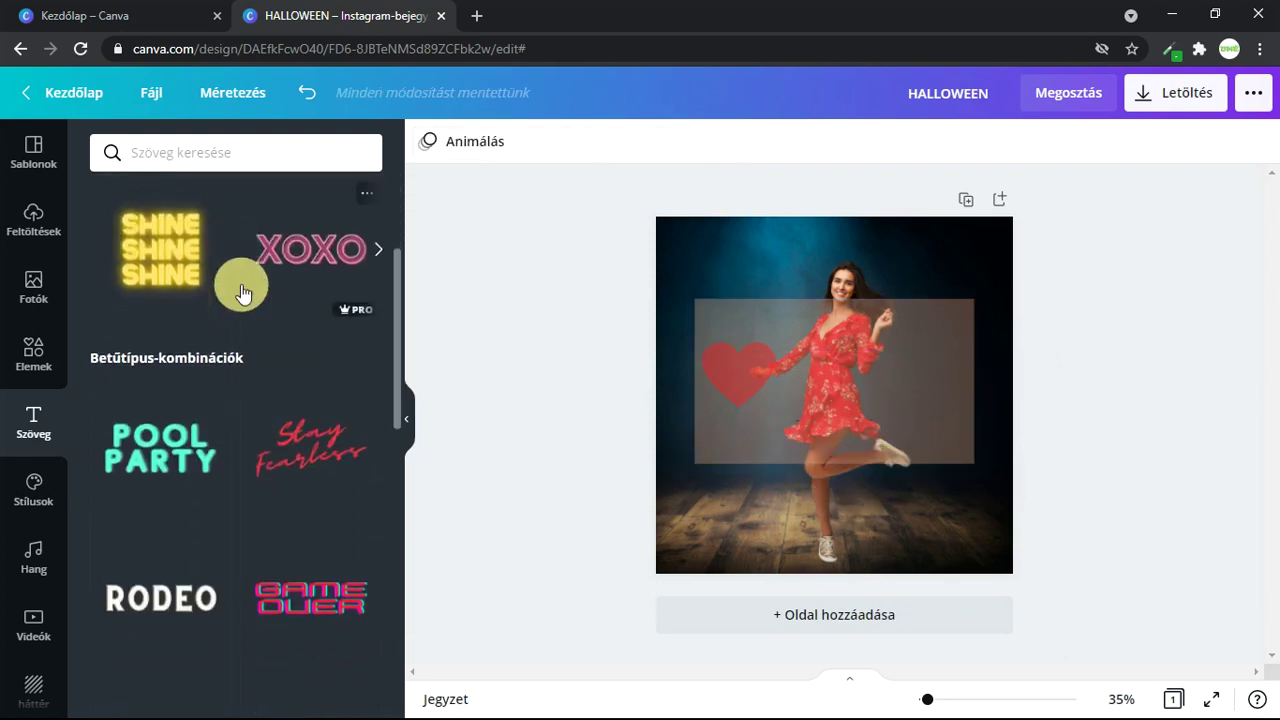
{"action": "scroll", "coordinate": [279, 286], "scroll_direction": "down", "scroll_amount": 10}
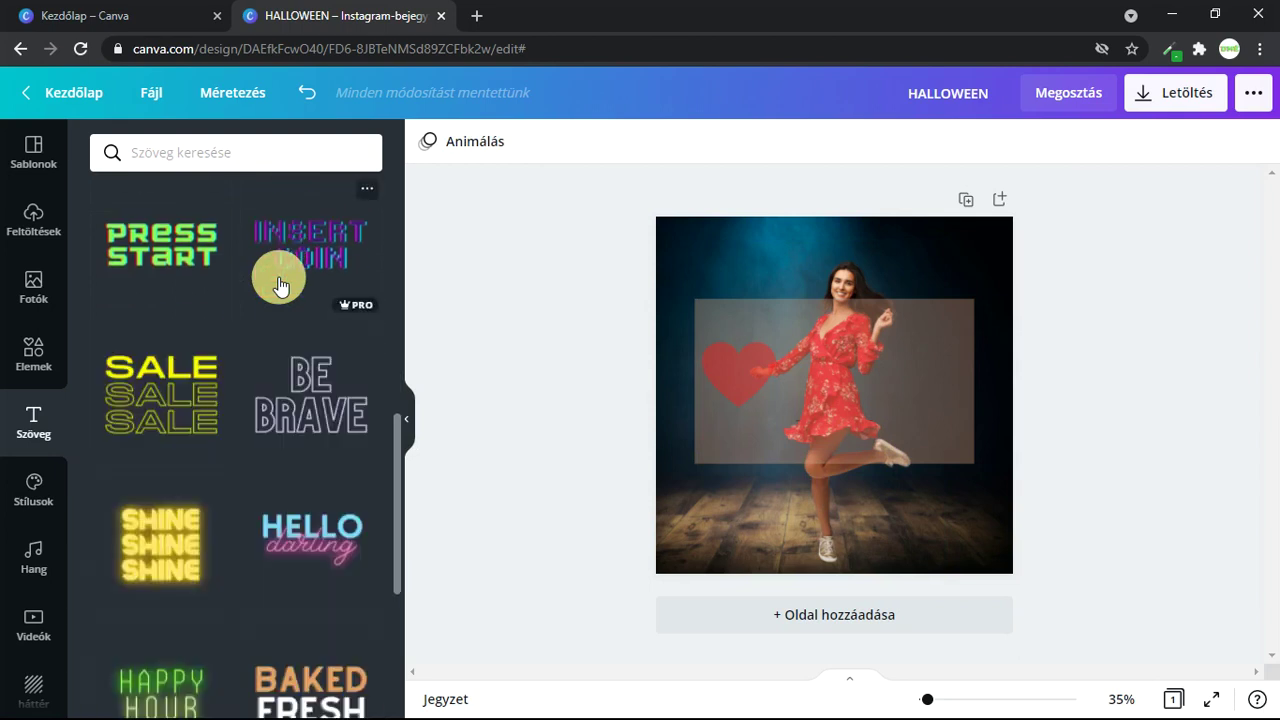
{"action": "scroll", "coordinate": [279, 286], "scroll_direction": "down", "scroll_amount": 8}
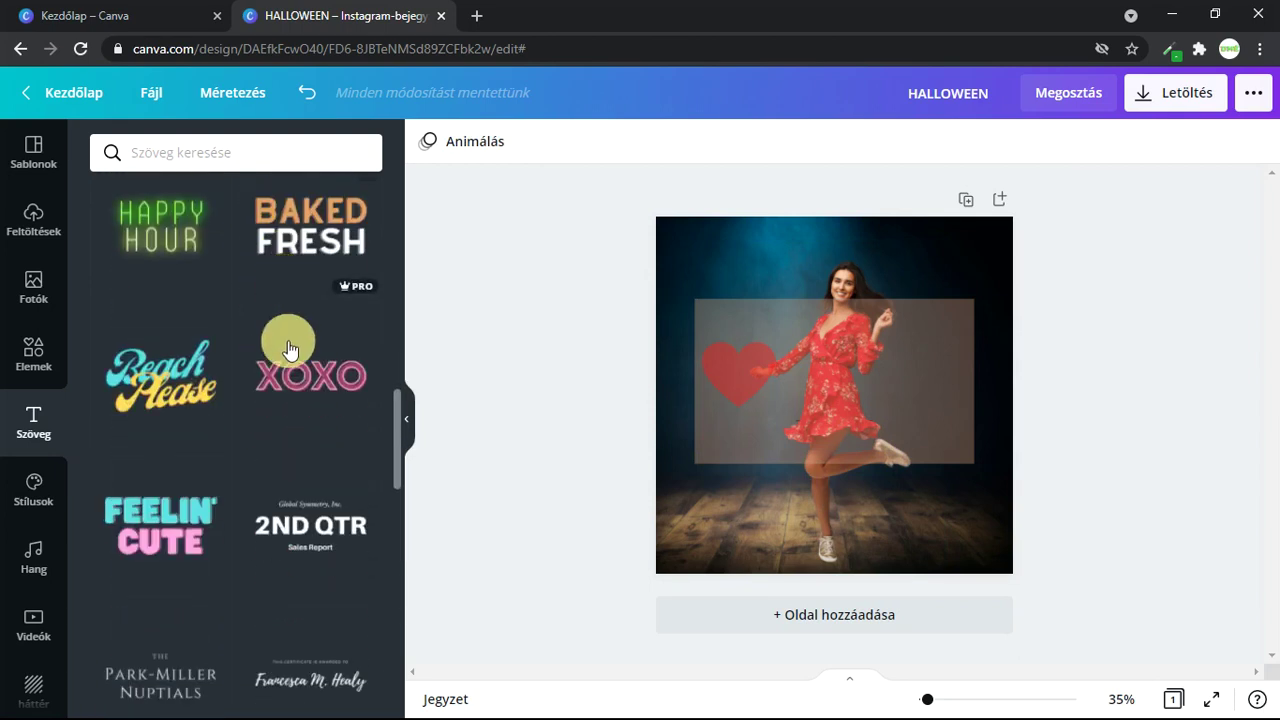
{"action": "scroll", "coordinate": [318, 378], "scroll_direction": "down", "scroll_amount": 2}
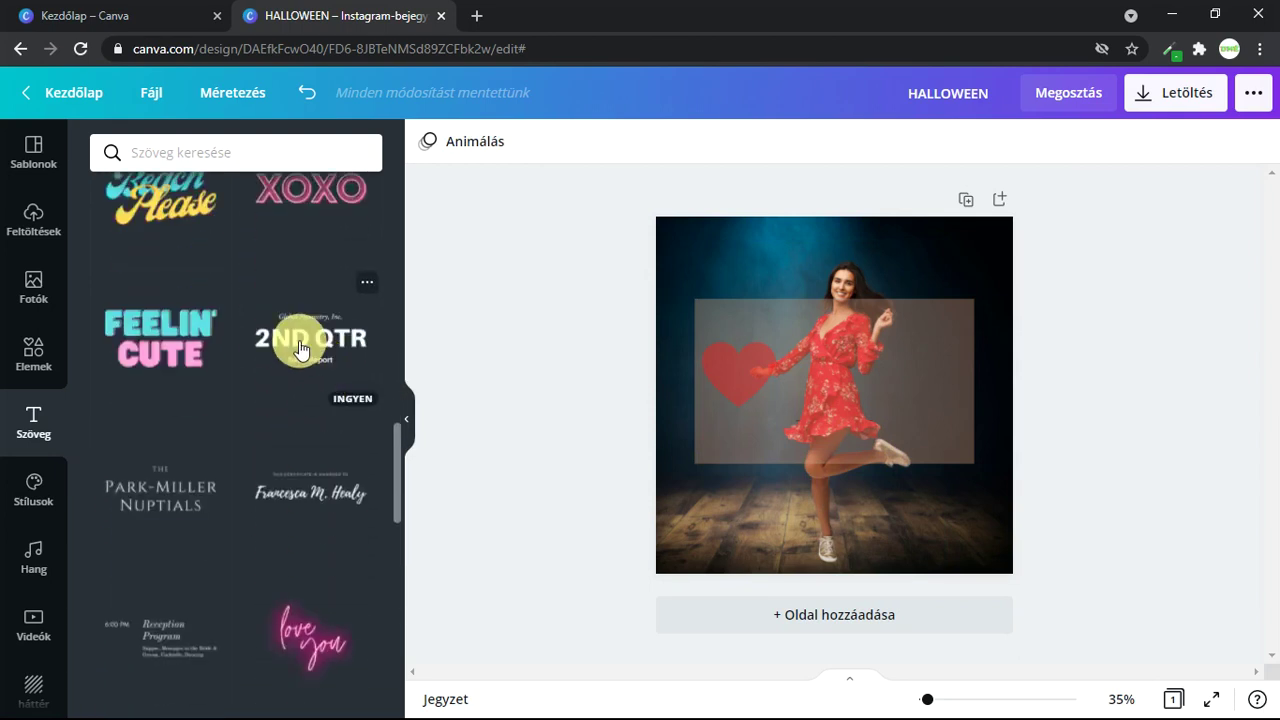
{"action": "left_click", "coordinate": [300, 348]}
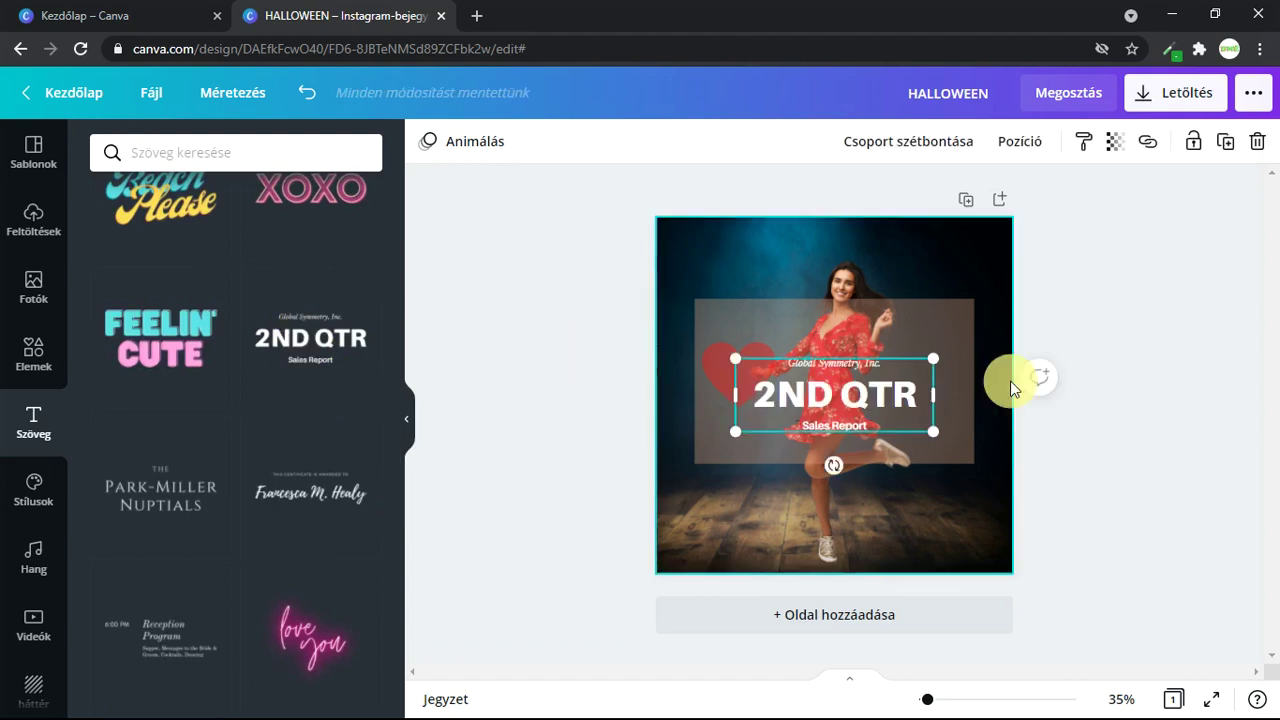
{"action": "left_click", "coordinate": [931, 372]}
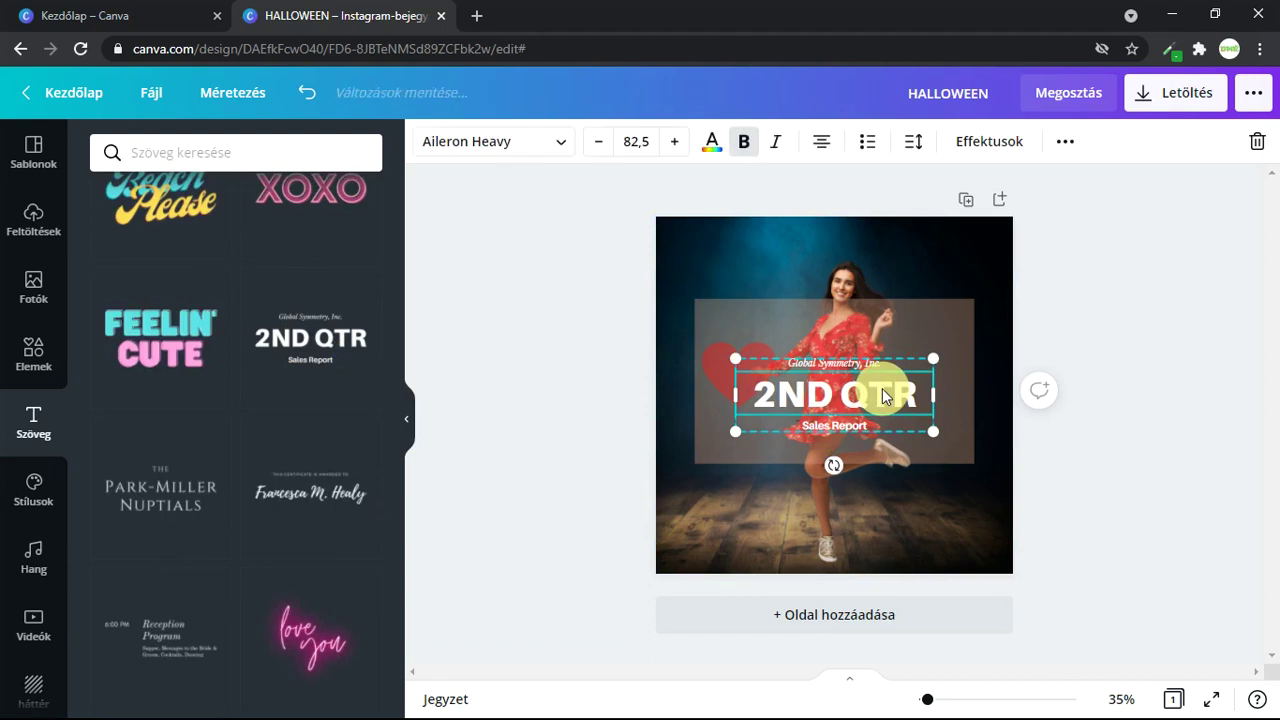
- Delete the 2ND QTR title, the neon love you text and the remaining small text lines from the page
{"action": "key", "text": "Delete"}
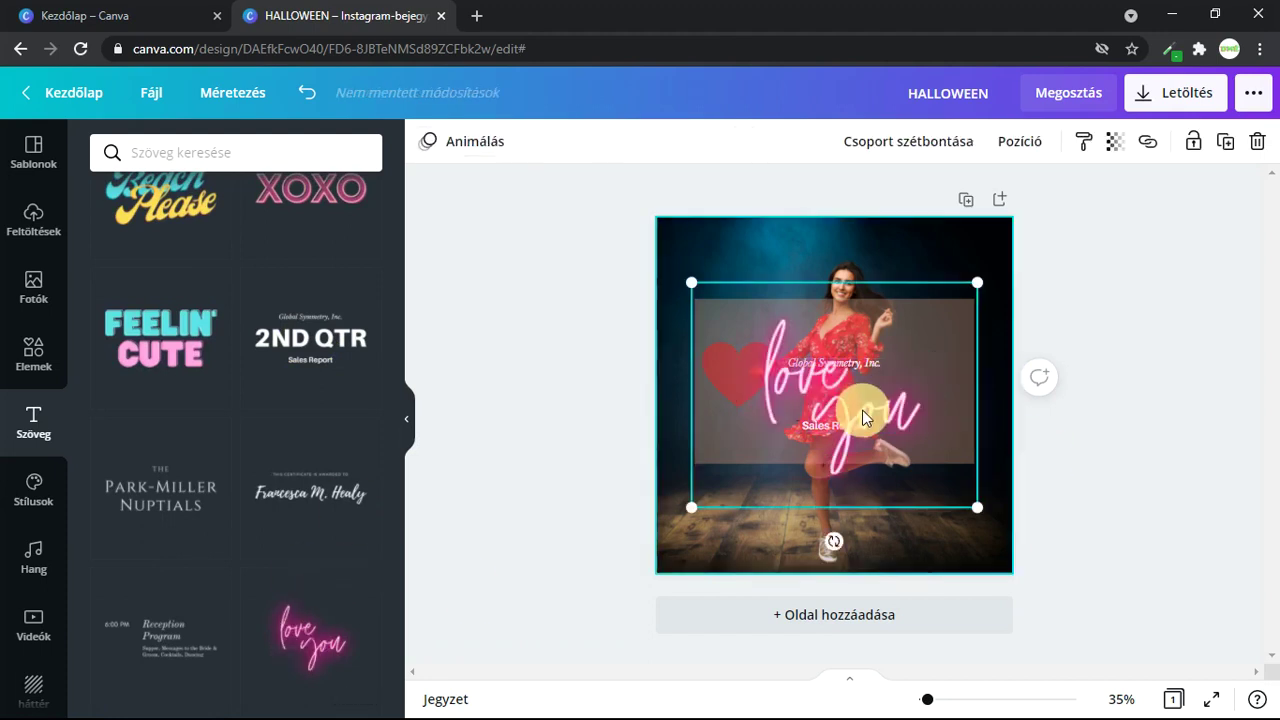
{"action": "key", "text": "ctrl+z"}
{"action": "left_click", "coordinate": [836, 362]}
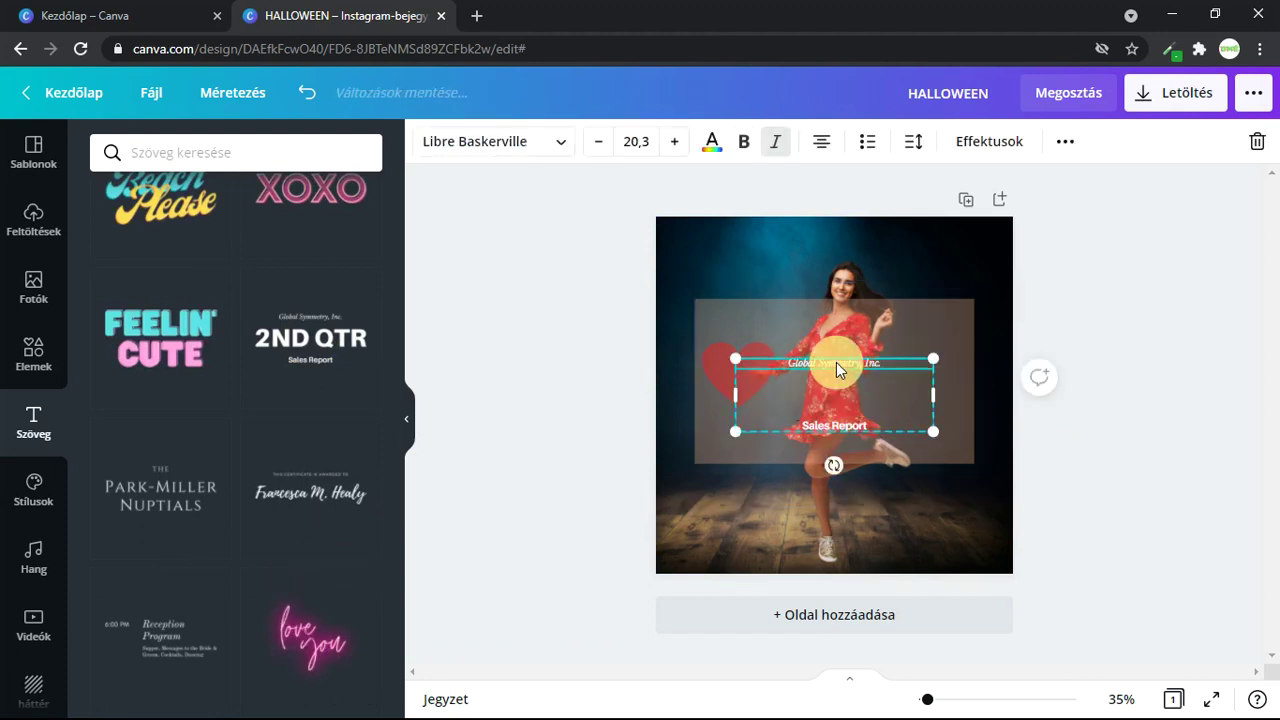
{"action": "key", "text": "Delete"}
{"action": "key", "text": "Delete"}
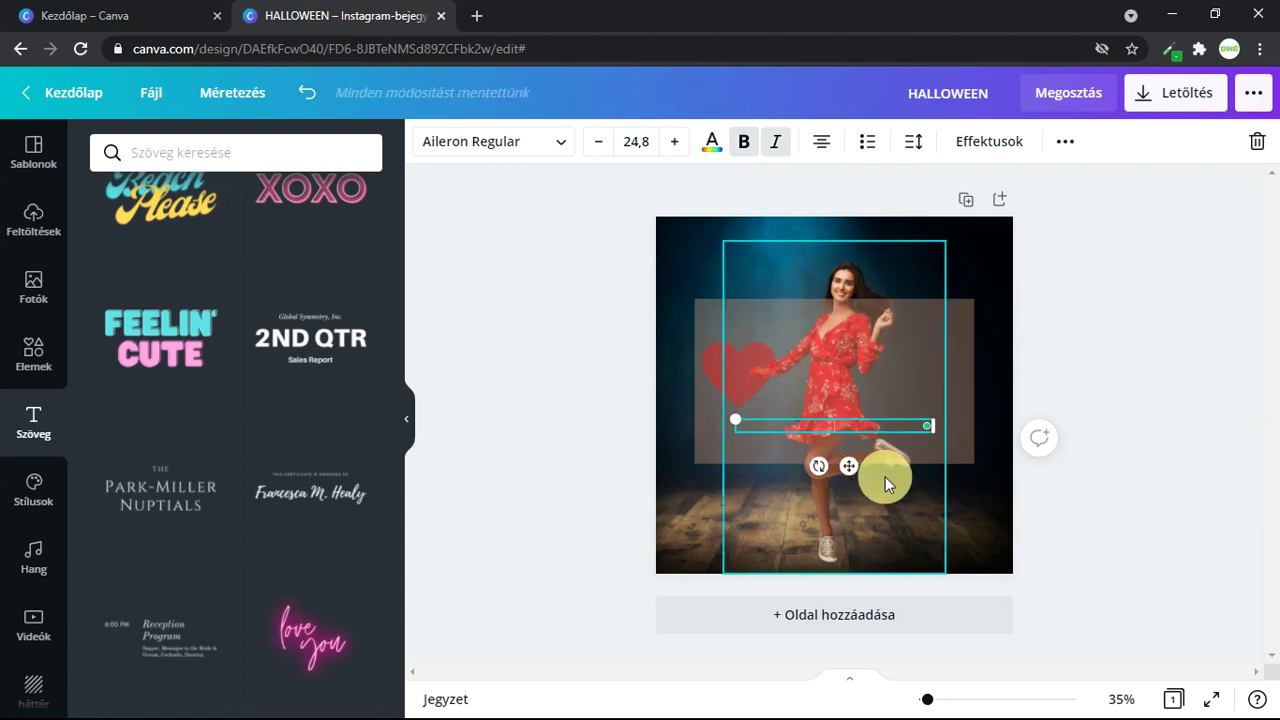
{"action": "left_click", "coordinate": [885, 476]}
- Look through more font combinations and the tracks in the audio library
{"action": "scroll", "coordinate": [320, 343], "scroll_direction": "down", "scroll_amount": 10}
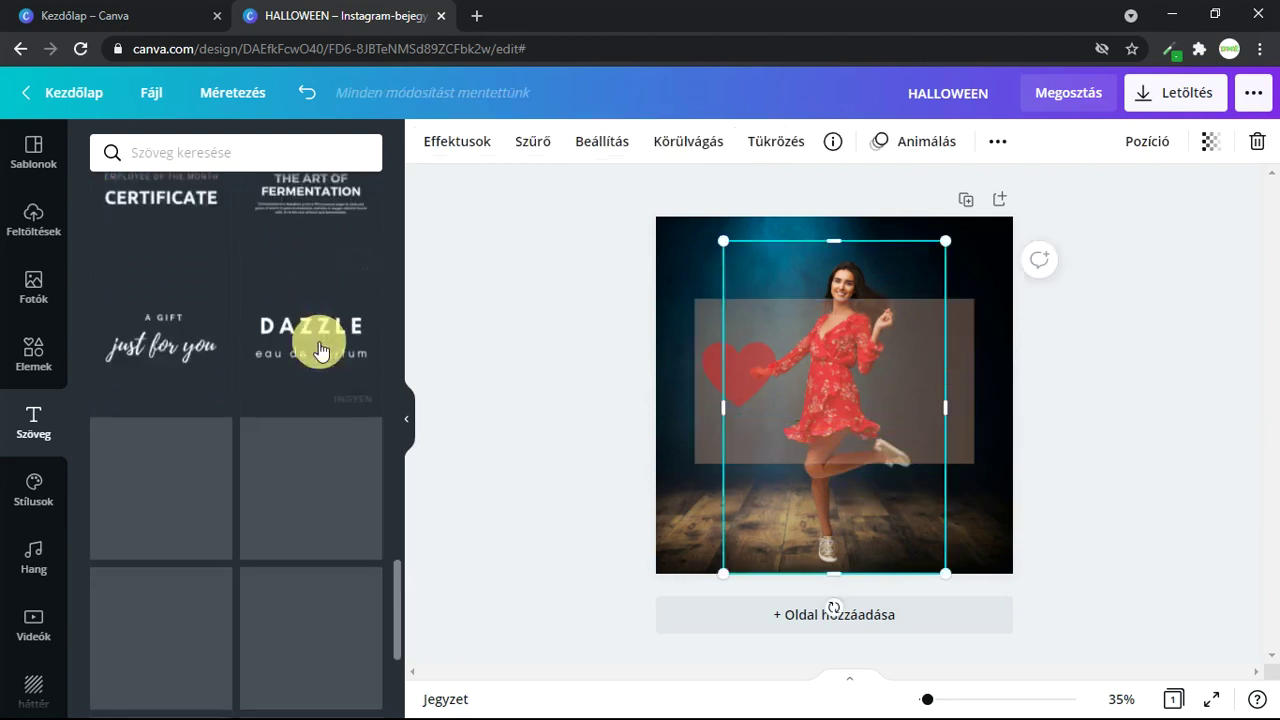
{"action": "scroll", "coordinate": [289, 382], "scroll_direction": "up", "scroll_amount": 12}
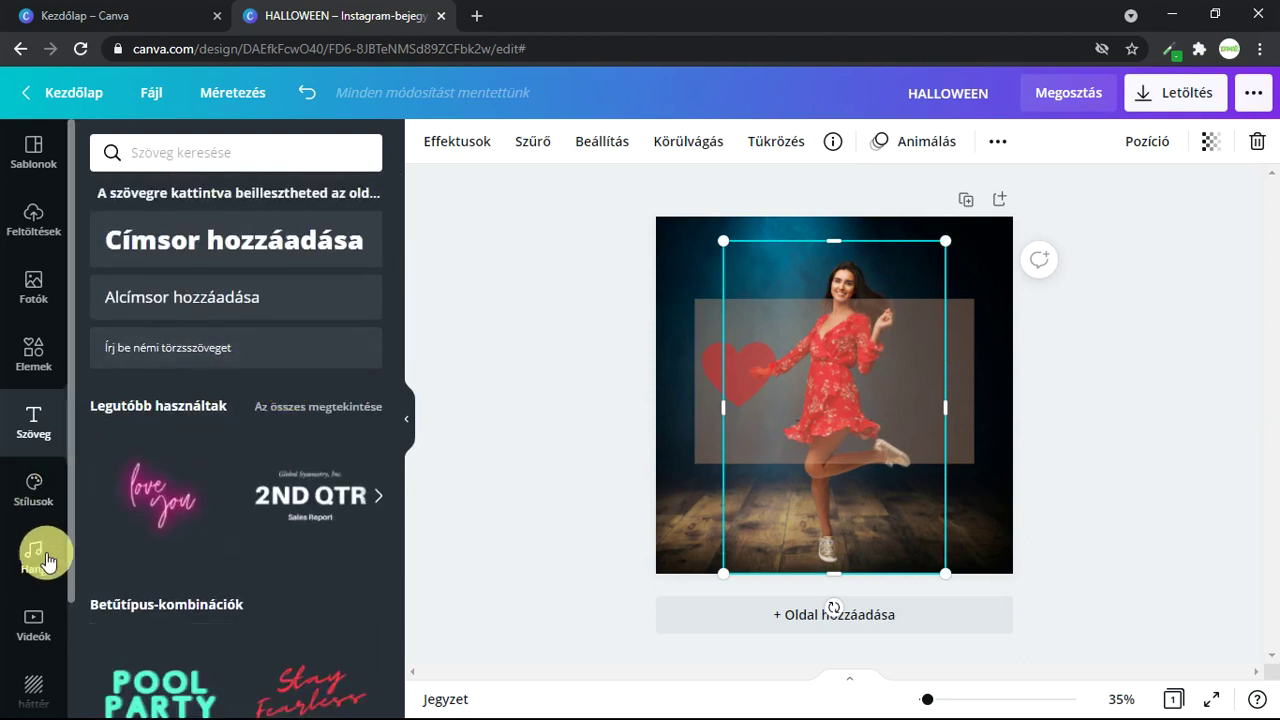
{"action": "left_click", "coordinate": [40, 556]}
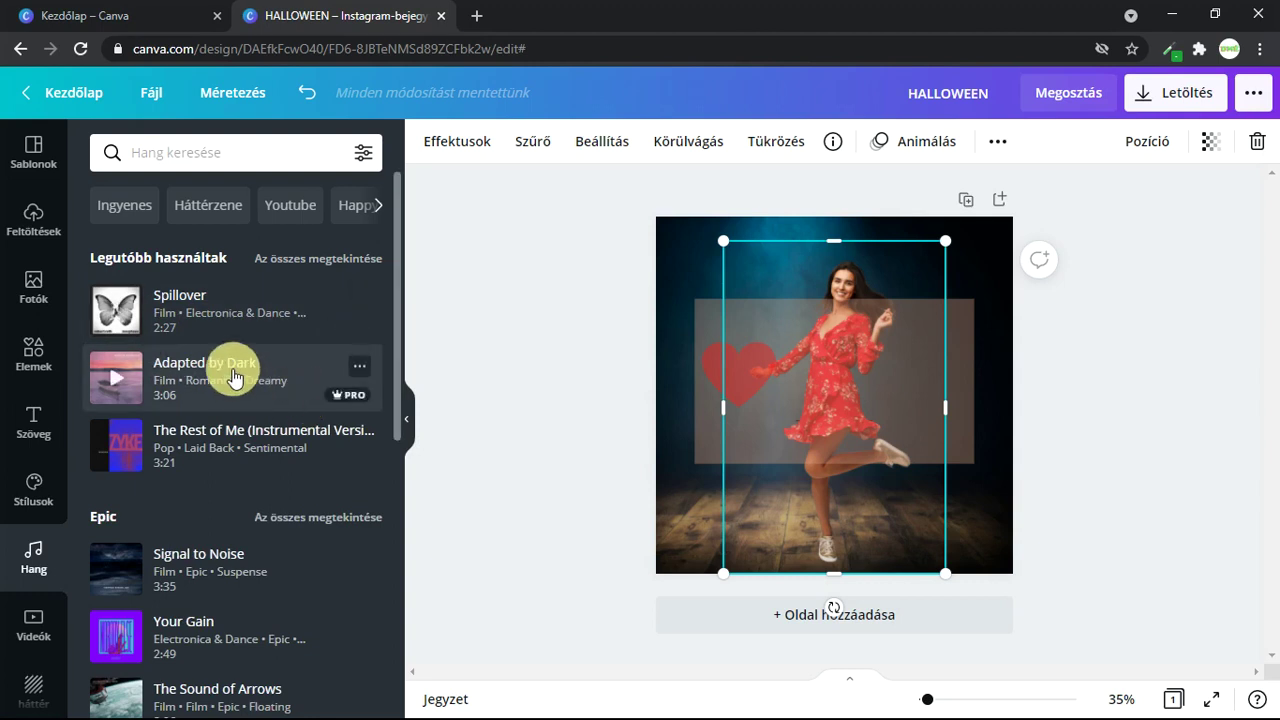
{"action": "scroll", "coordinate": [286, 326], "scroll_direction": "down", "scroll_amount": 6}
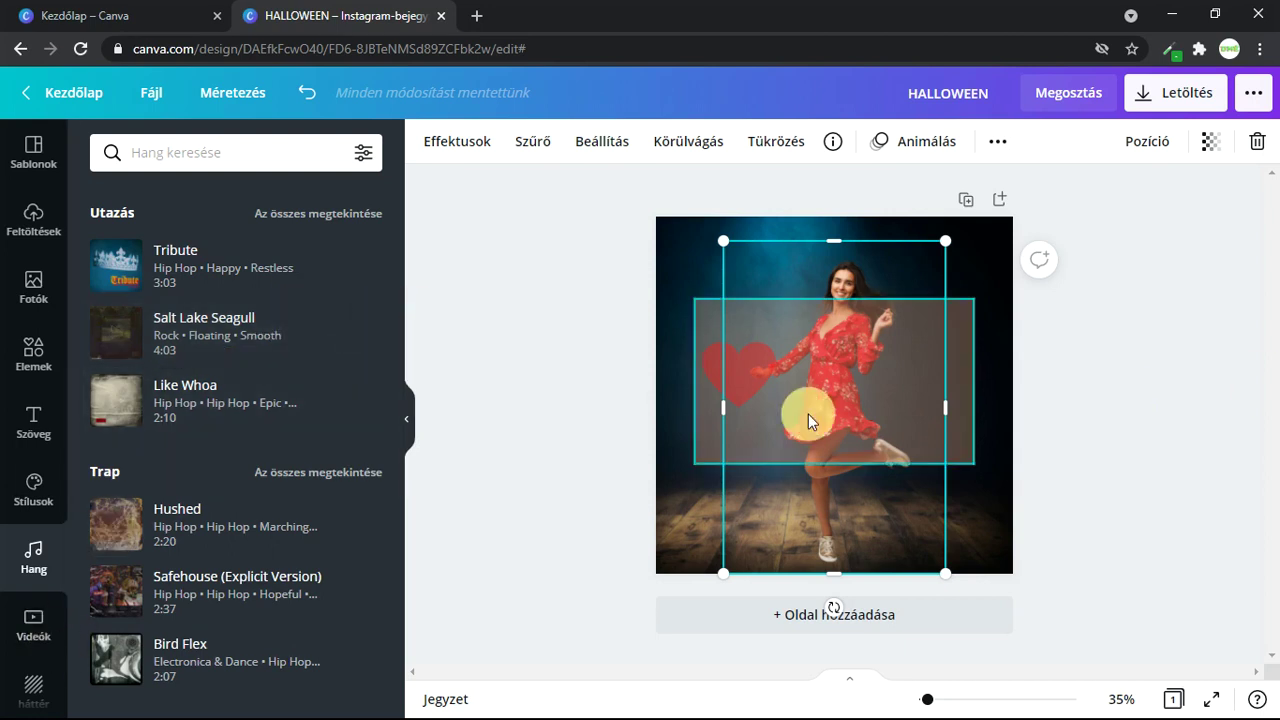
- Delete the semi-transparent rectangle, the woman, the red heart and the dark background photo from the page
{"action": "key", "text": "ctrl+z"}
{"action": "key", "text": "ctrl+z"}
{"action": "left_click", "coordinate": [790, 368]}
{"action": "left_click", "coordinate": [752, 374]}
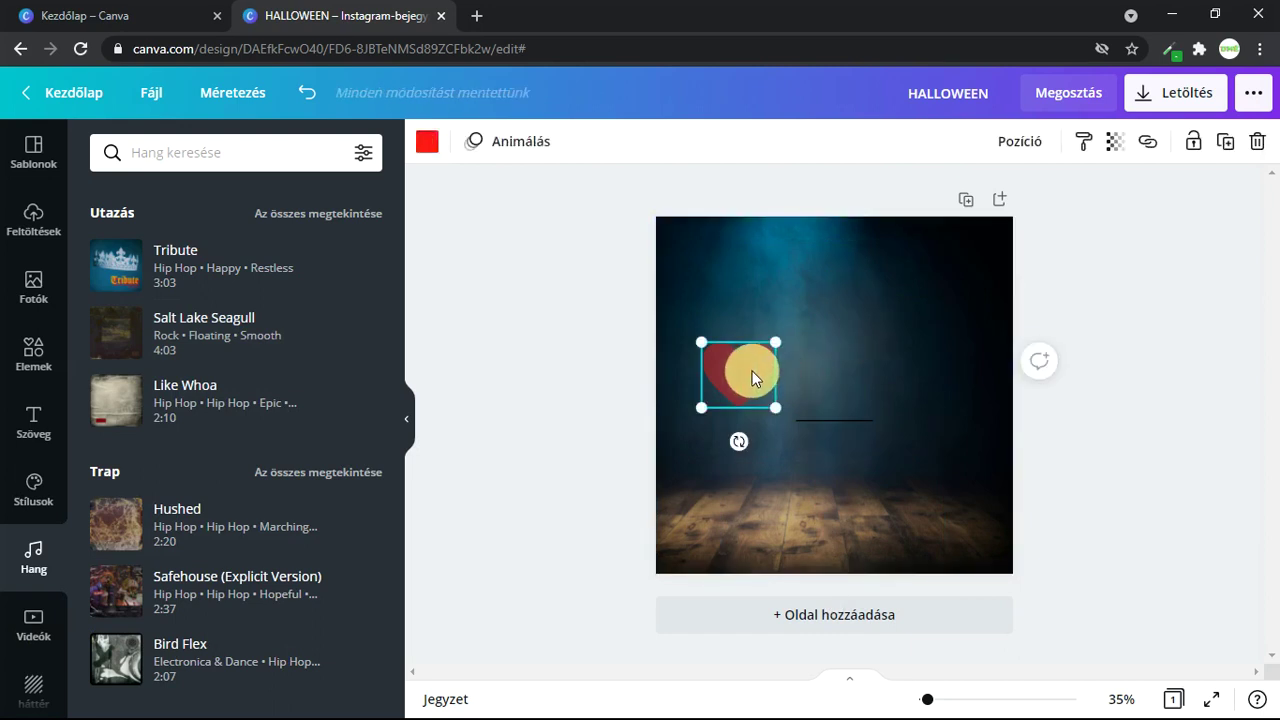
{"action": "key", "text": "ctrl+z"}
{"action": "key", "text": "ctrl+z"}
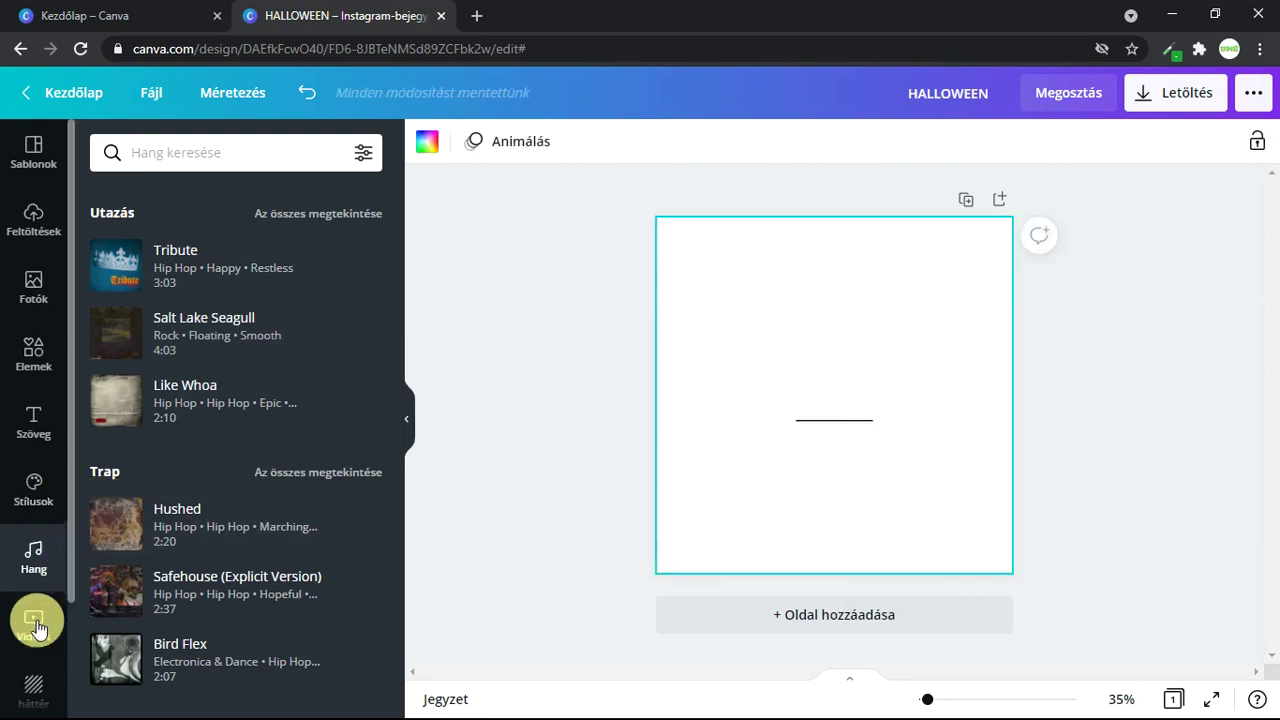
- Insert the recently used 20-second smartwatch video, enlarge it to about 1624 × 914 and centre it horizontally over the page
{"action": "left_click", "coordinate": [34, 622]}
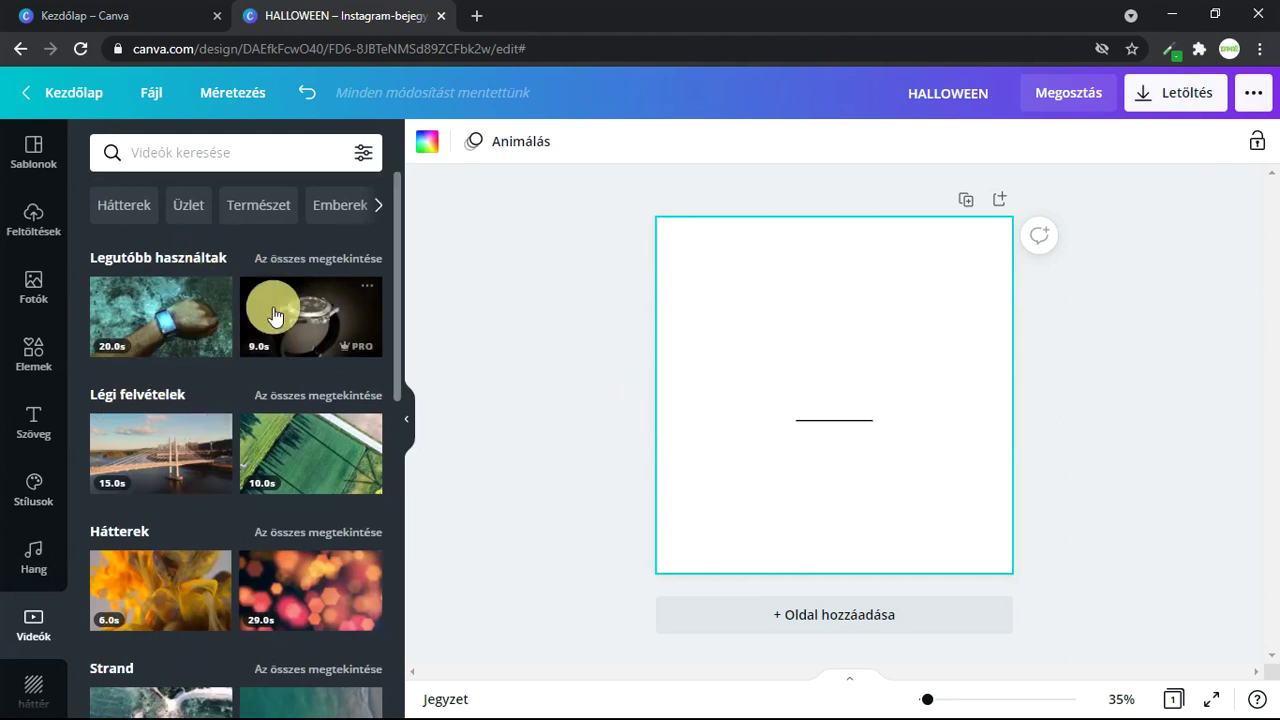
{"action": "scroll", "coordinate": [297, 310], "scroll_direction": "down", "scroll_amount": 5}
{"action": "scroll", "coordinate": [345, 448], "scroll_direction": "down", "scroll_amount": 3}
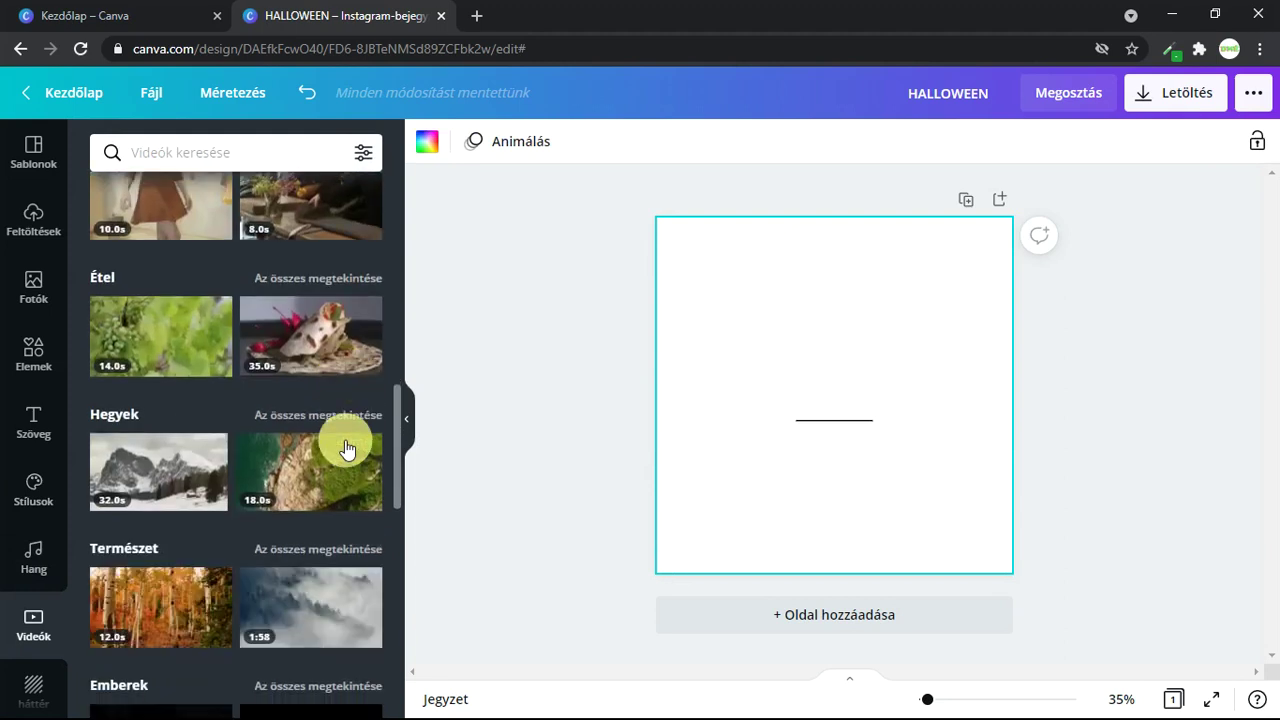
{"action": "scroll", "coordinate": [343, 449], "scroll_direction": "up", "scroll_amount": 6}
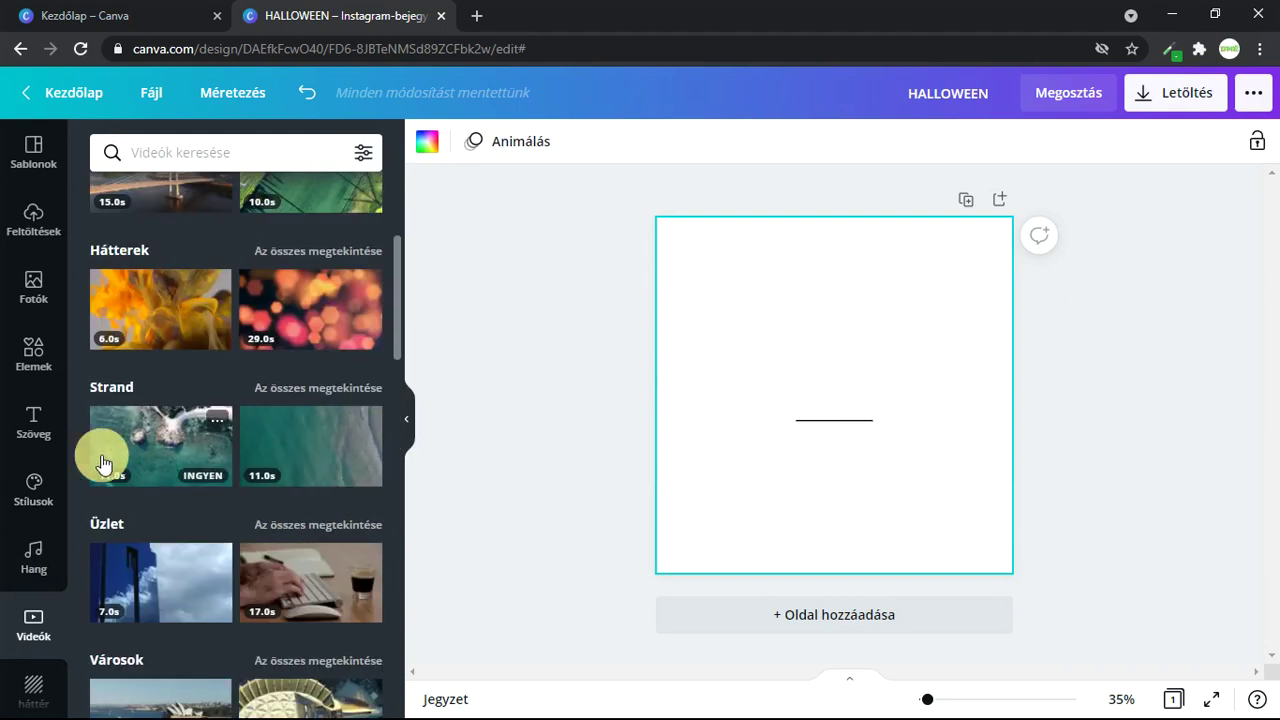
{"action": "scroll", "coordinate": [200, 462], "scroll_direction": "up", "scroll_amount": 3}
{"action": "left_click", "coordinate": [178, 340]}
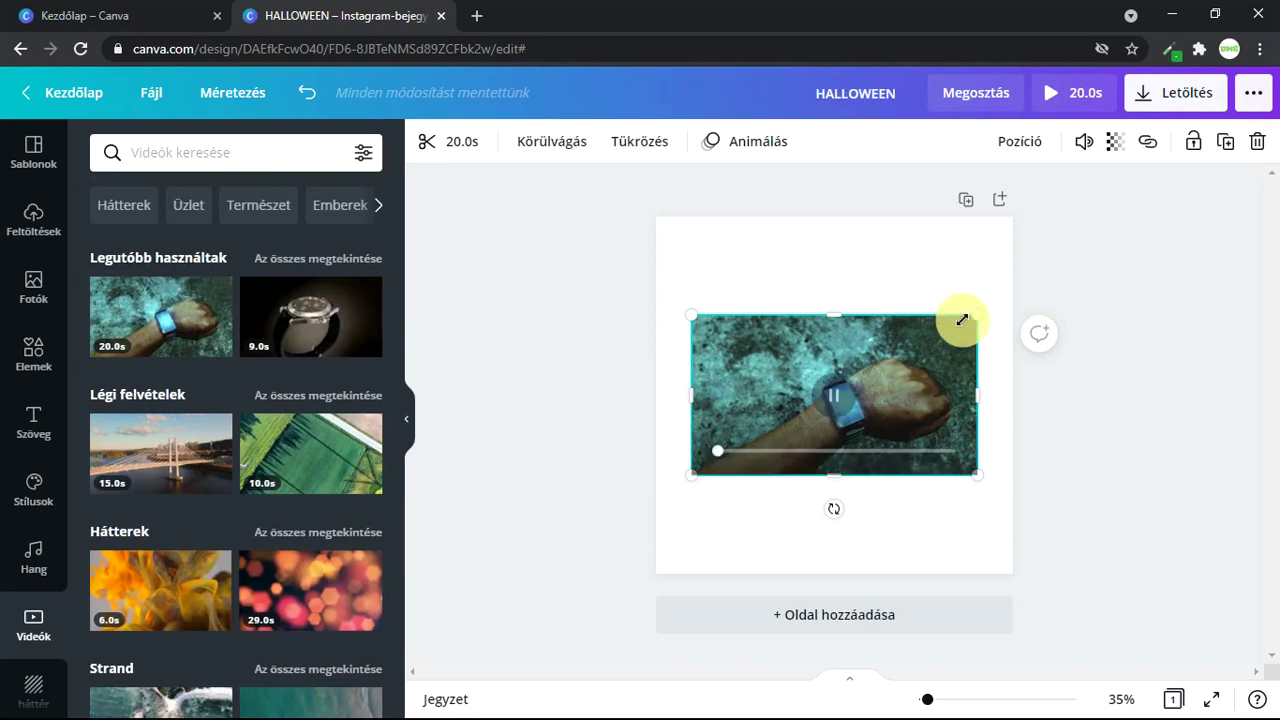
{"action": "left_click_drag", "start_coordinate": [980, 317], "coordinate": [1171, 92]}
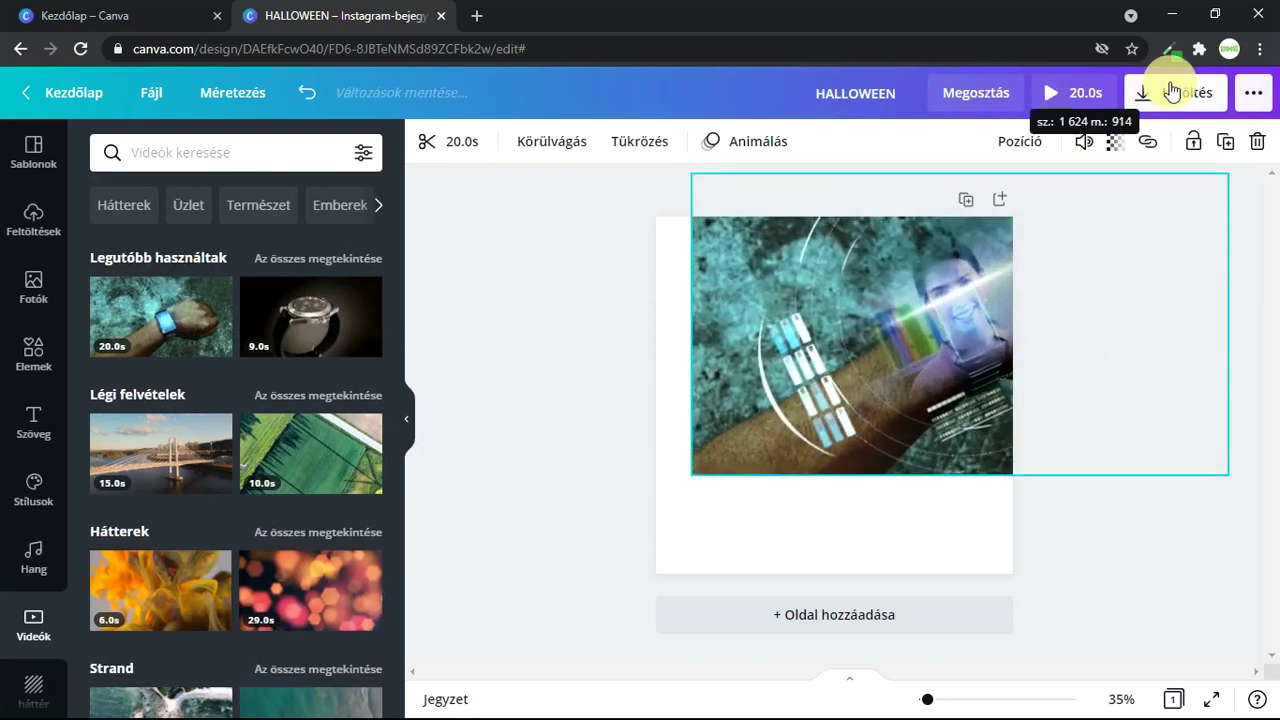
{"action": "left_click_drag", "start_coordinate": [934, 307], "coordinate": [831, 319]}
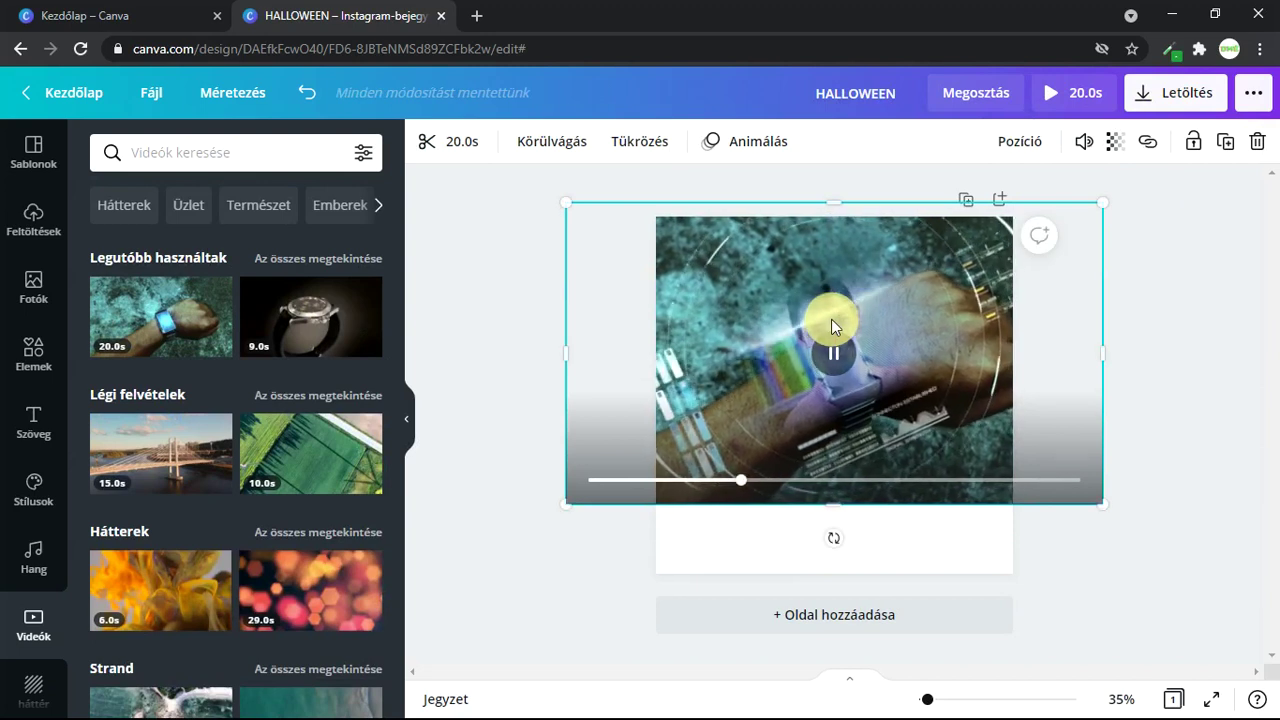
- Move the smartwatch video down so its upper edge aligns with the top edge of the page
{"action": "left_click_drag", "start_coordinate": [921, 287], "coordinate": [971, 437]}
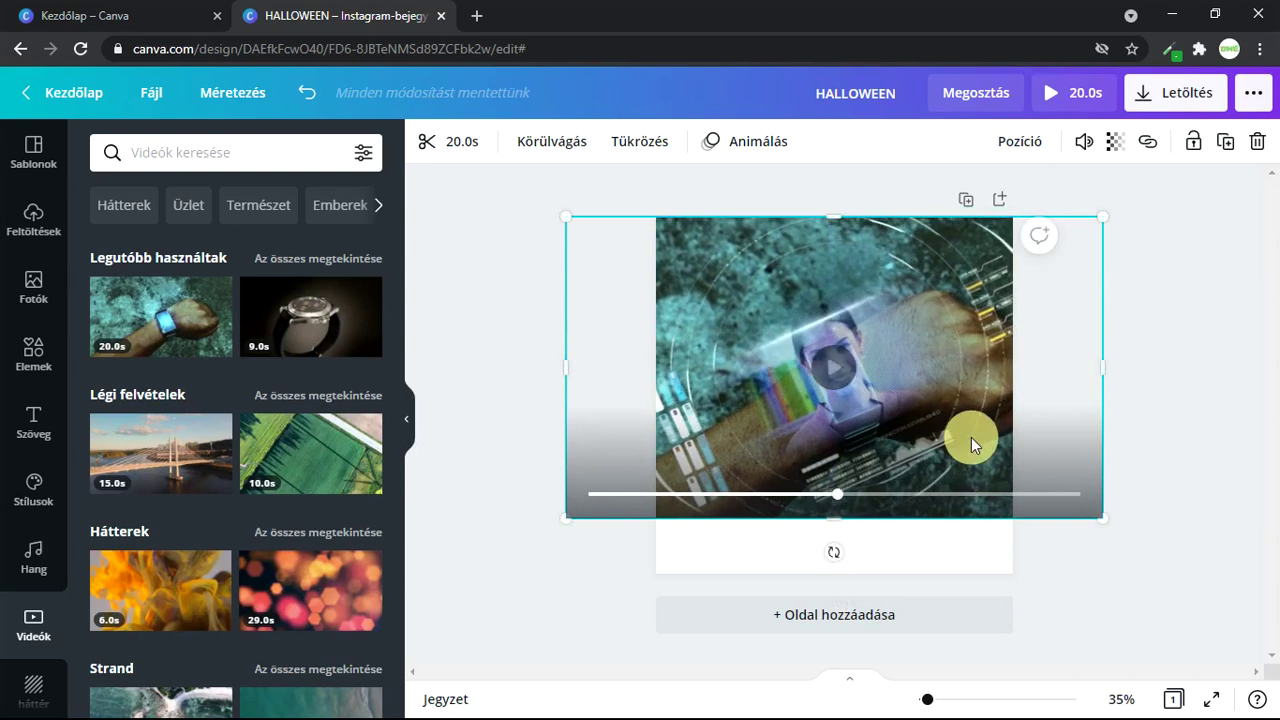
{"action": "left_click", "coordinate": [1206, 434]}
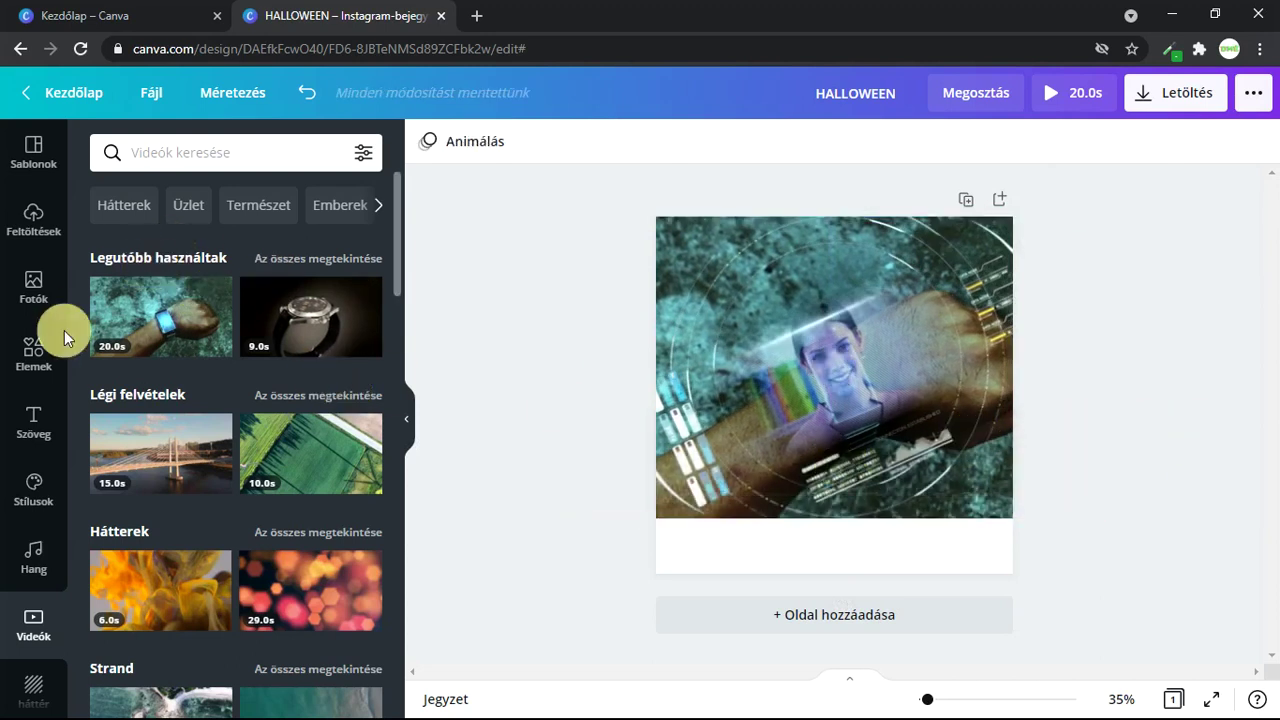
- Insert a square shape and place it over the white strip below the video, flush with the page's left edge
{"action": "left_click", "coordinate": [25, 358]}
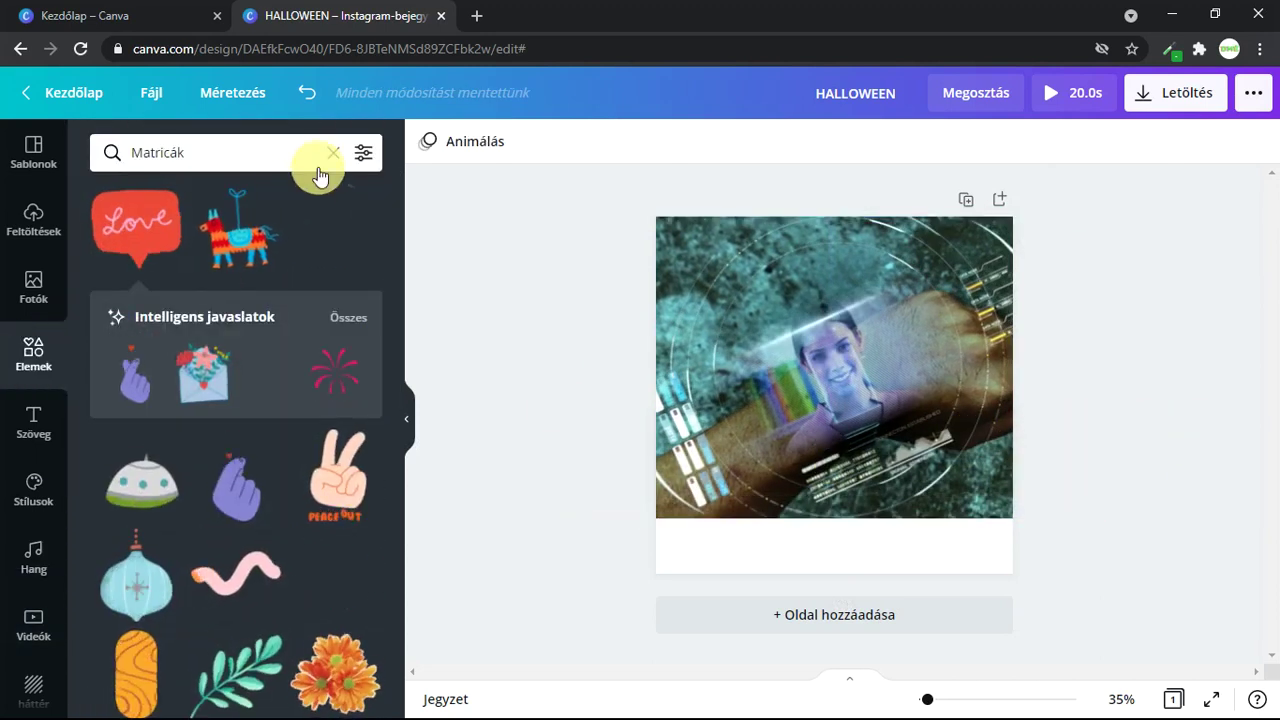
{"action": "left_click", "coordinate": [331, 153]}
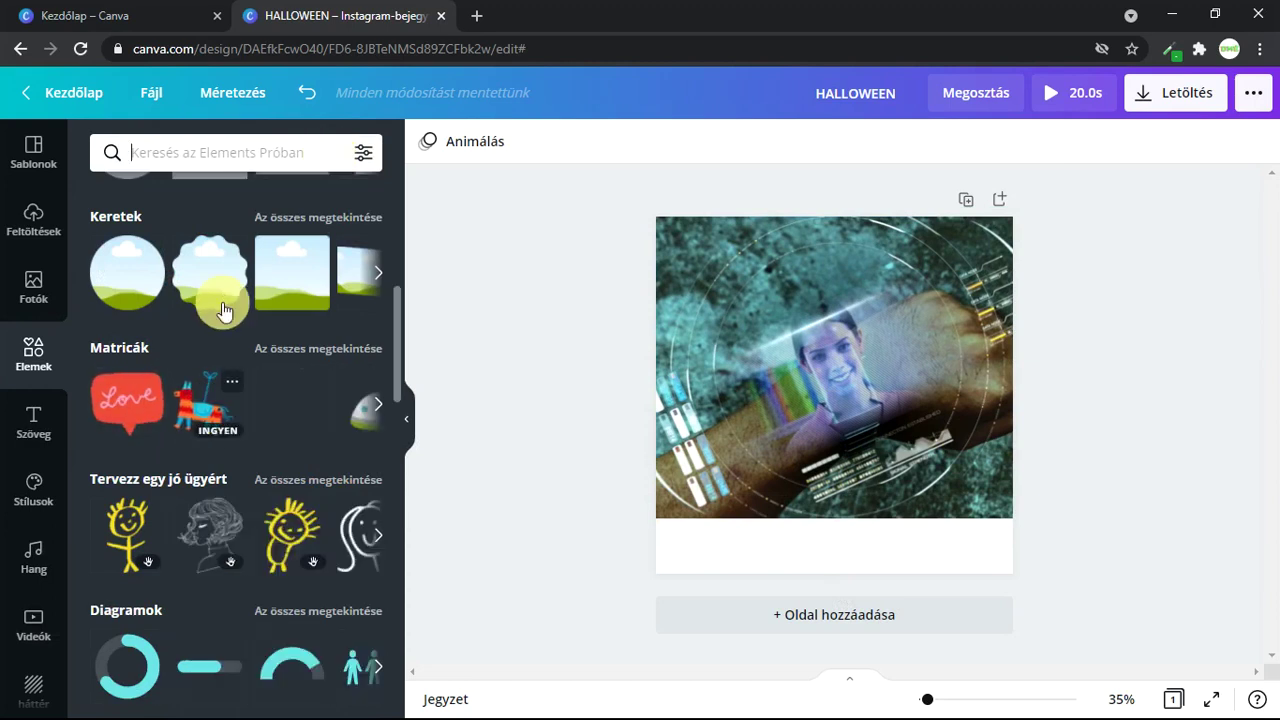
{"action": "scroll", "coordinate": [224, 312], "scroll_direction": "up", "scroll_amount": 5}
{"action": "scroll", "coordinate": [249, 296], "scroll_direction": "down", "scroll_amount": 4}
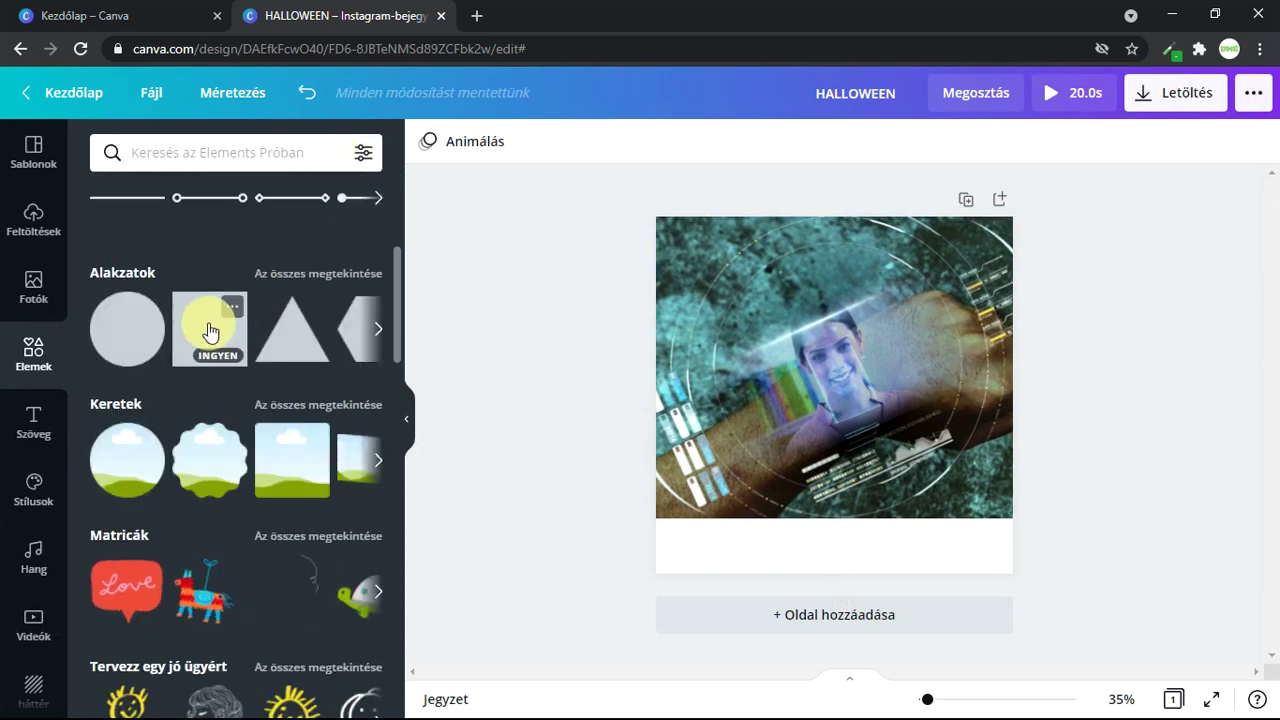
{"action": "left_click", "coordinate": [209, 331]}
{"action": "left_click_drag", "start_coordinate": [833, 357], "coordinate": [749, 580]}
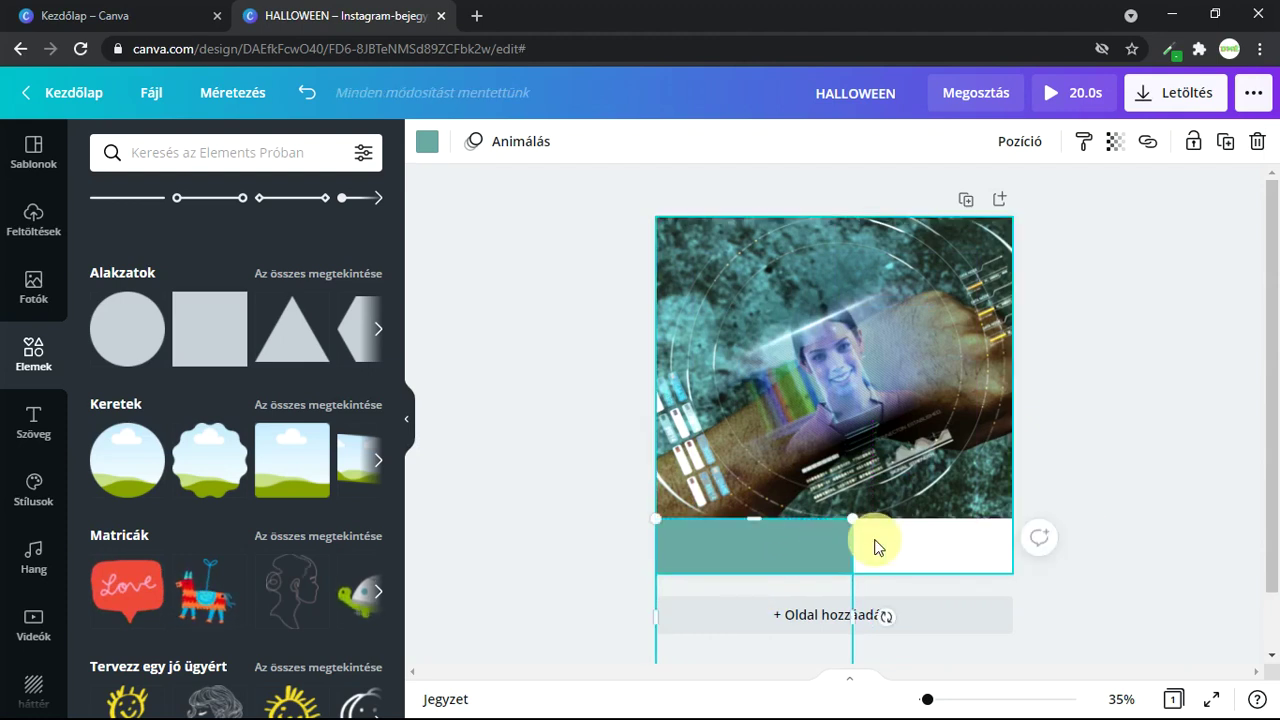
- Widen the square to the full page width and recolour it bright turquoise
{"action": "left_click_drag", "start_coordinate": [855, 545], "coordinate": [1013, 567]}
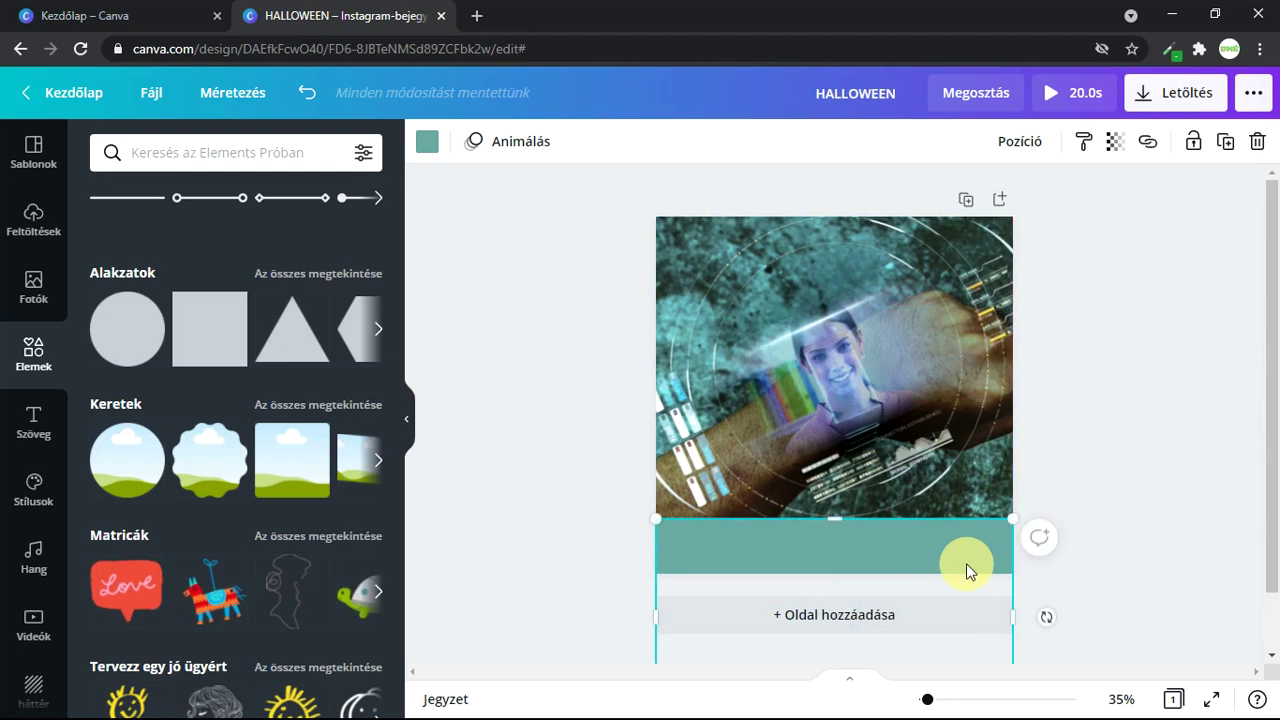
{"action": "left_click", "coordinate": [421, 142]}
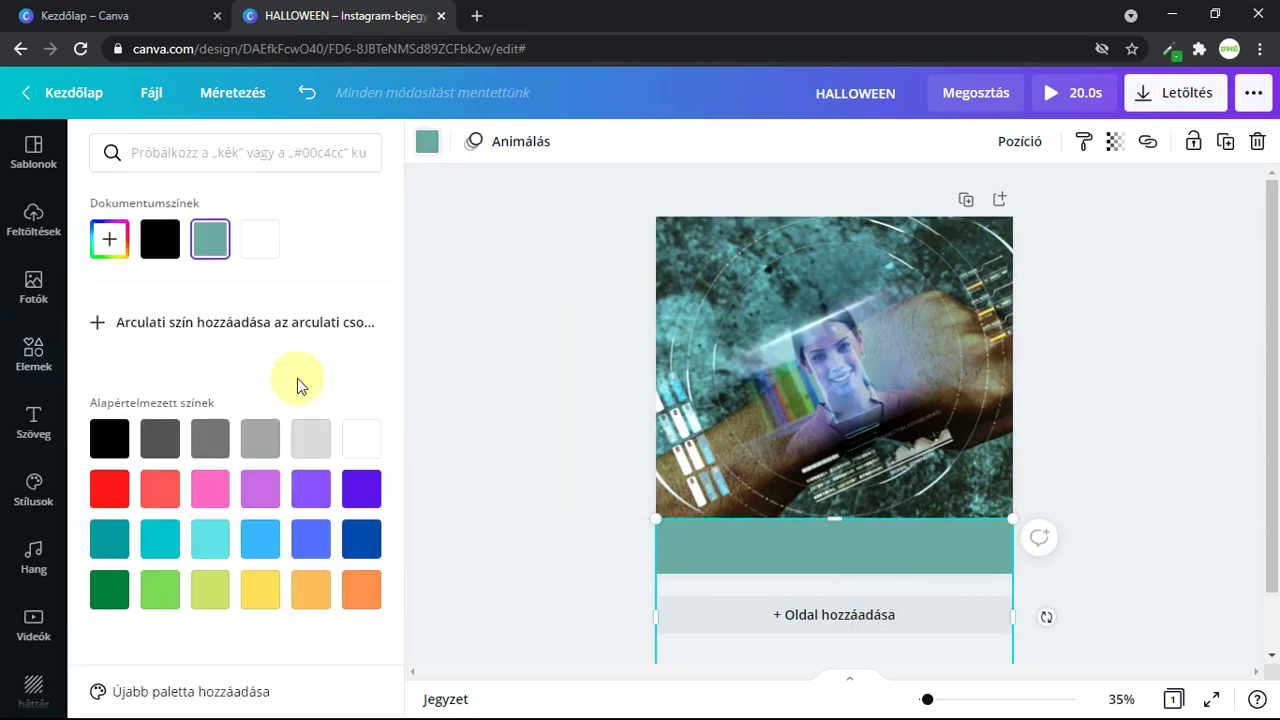
{"action": "left_click", "coordinate": [158, 545]}
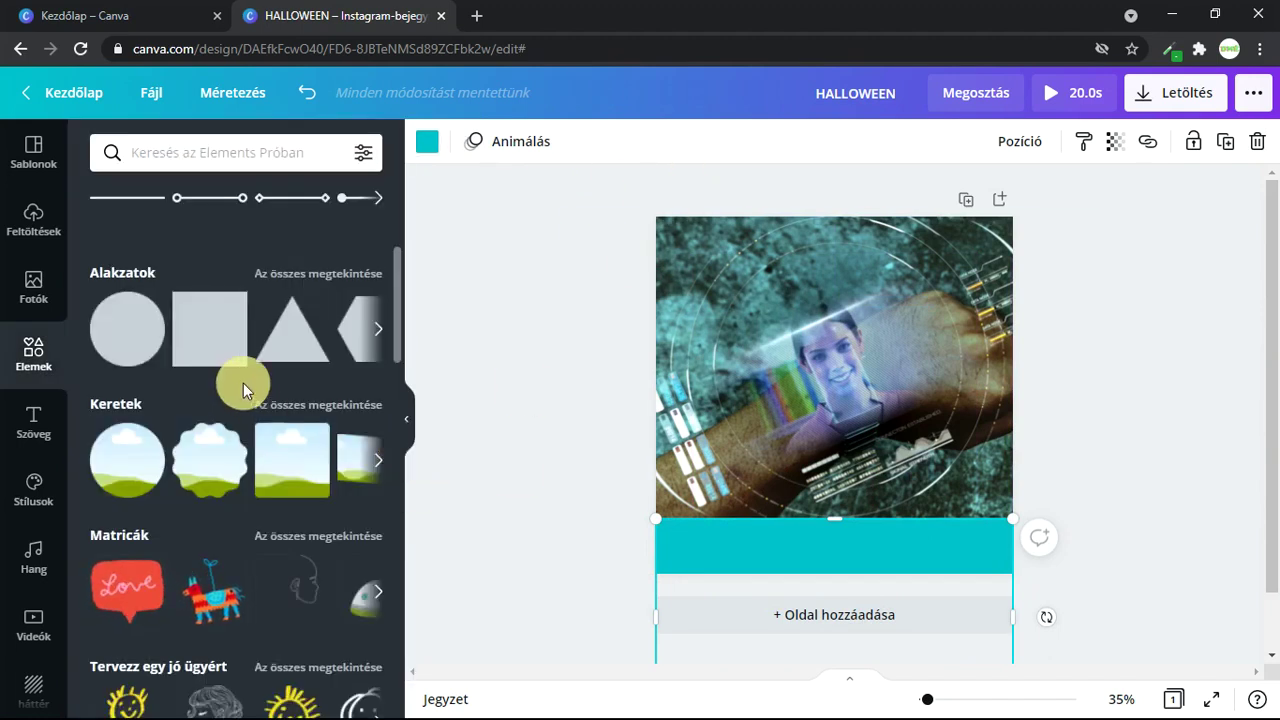
- Insert the yellow neon SHINE SHINE SHINE font combination on the page
{"action": "left_click", "coordinate": [34, 418]}
{"action": "scroll", "coordinate": [322, 337], "scroll_direction": "down", "scroll_amount": 1}
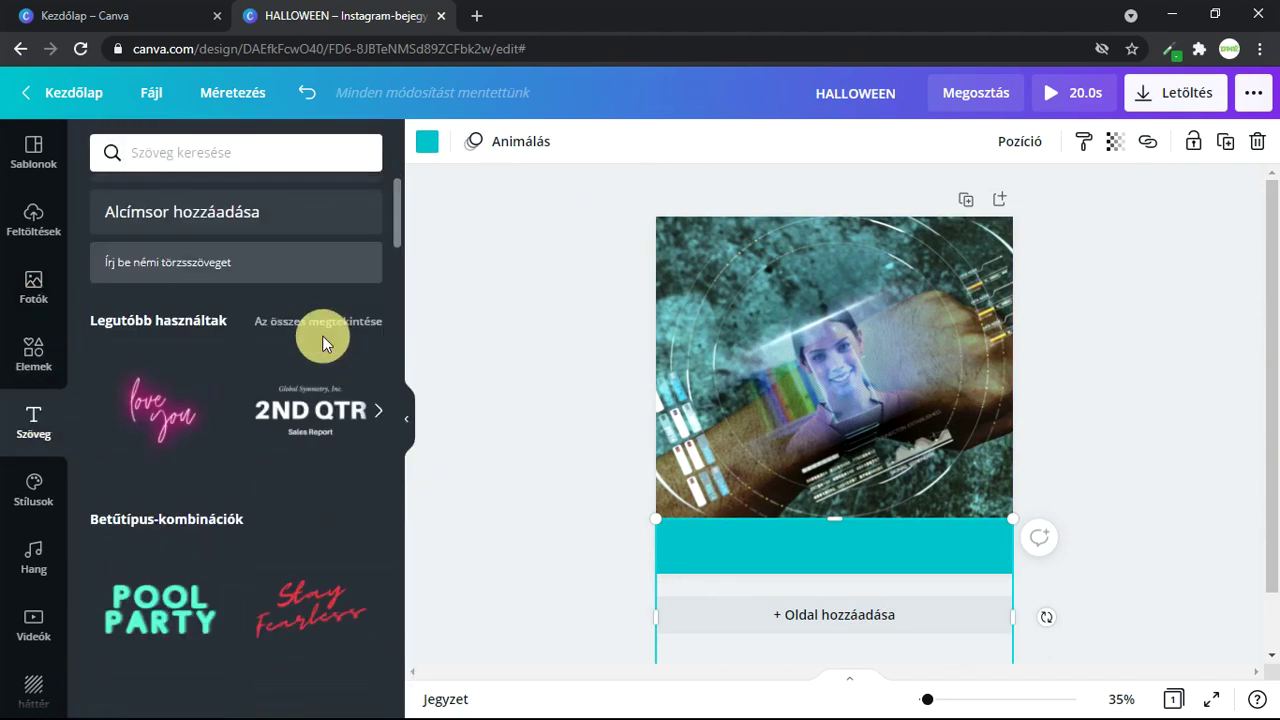
{"action": "scroll", "coordinate": [323, 345], "scroll_direction": "up", "scroll_amount": 1}
{"action": "scroll", "coordinate": [325, 355], "scroll_direction": "down", "scroll_amount": 2}
{"action": "scroll", "coordinate": [323, 350], "scroll_direction": "down", "scroll_amount": 4}
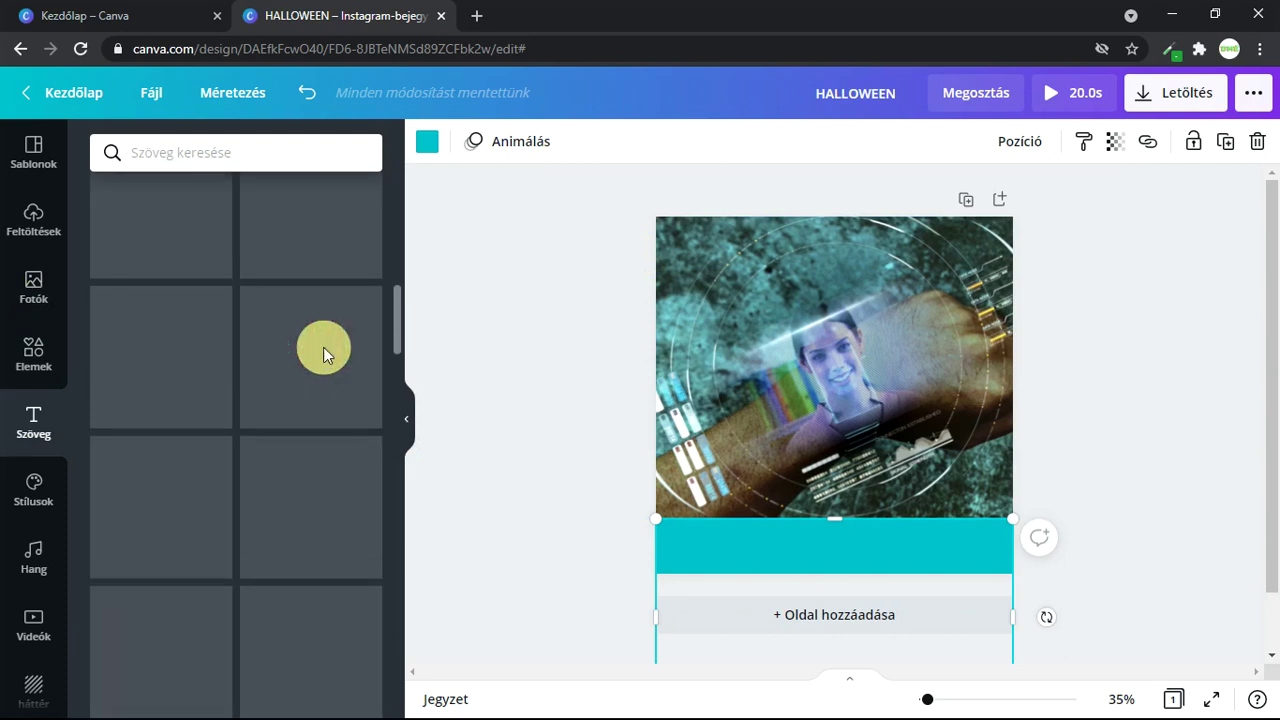
{"action": "scroll", "coordinate": [322, 337], "scroll_direction": "down", "scroll_amount": 2}
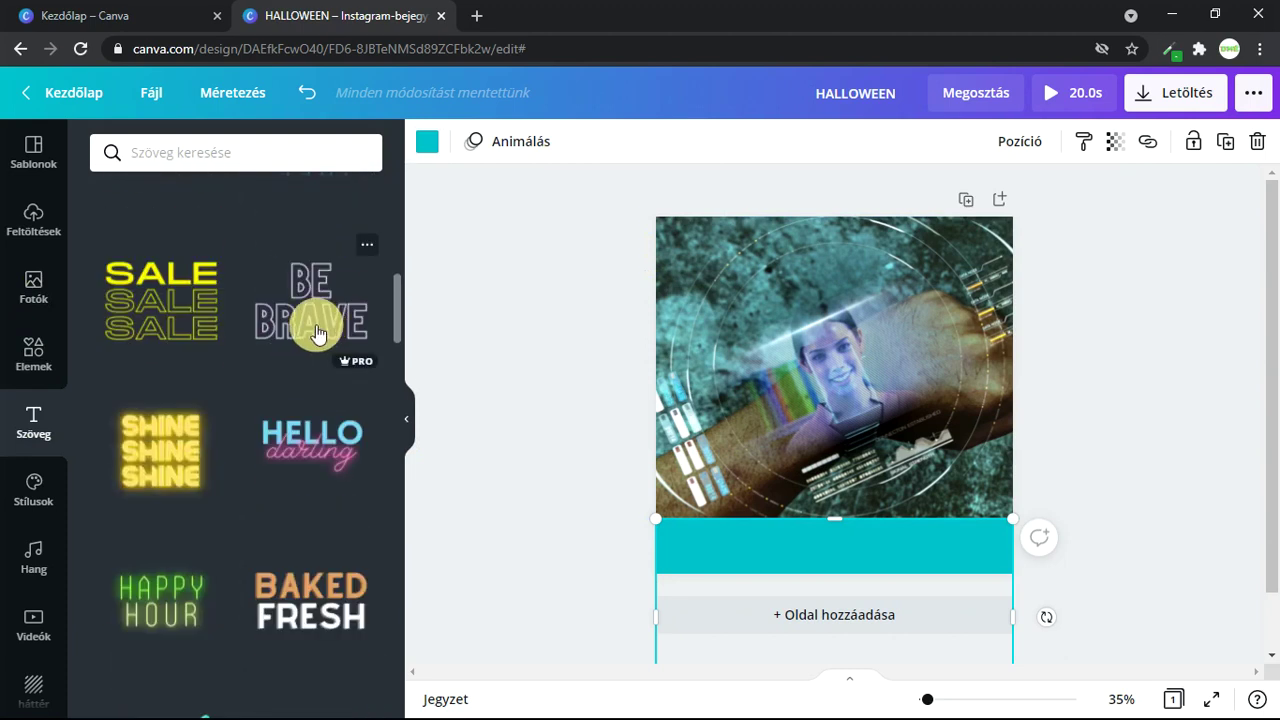
{"action": "left_click", "coordinate": [166, 461]}
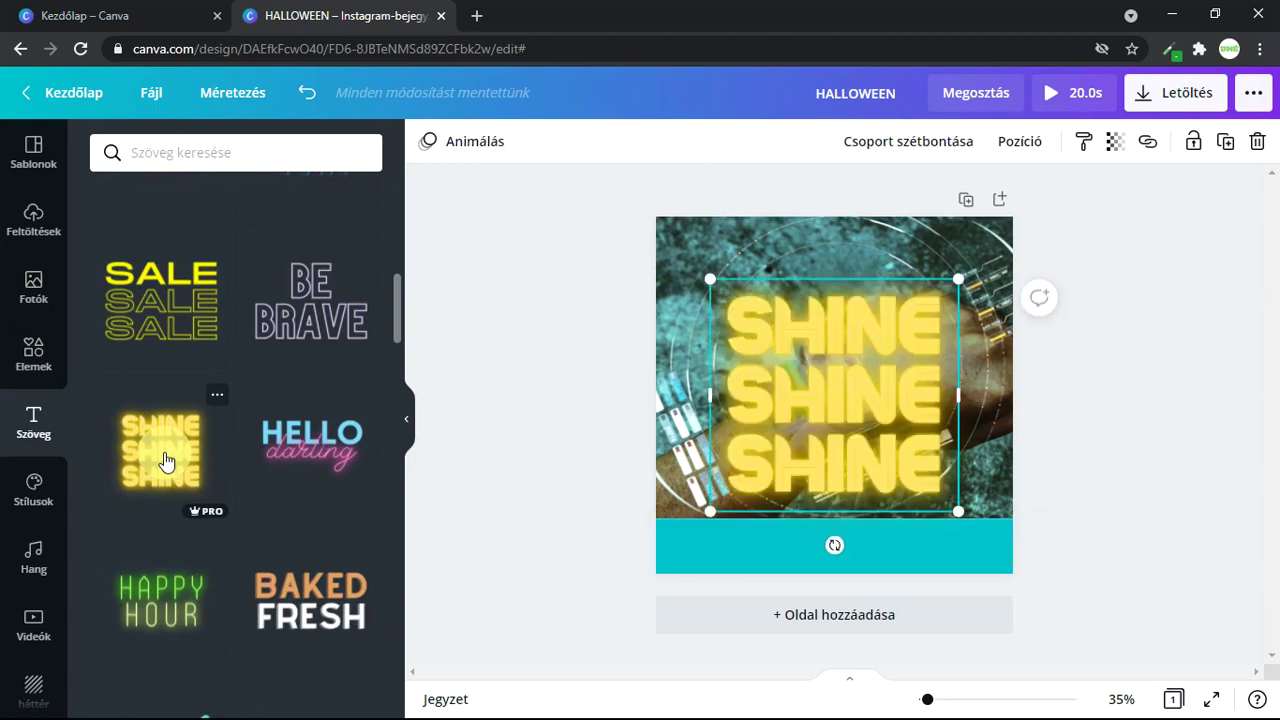
- Delete the lower two SHINE lines and move the remaining one onto the turquoise strip
{"action": "left_click", "coordinate": [854, 471]}
{"action": "key", "text": "Delete"}
{"action": "left_click", "coordinate": [894, 411]}
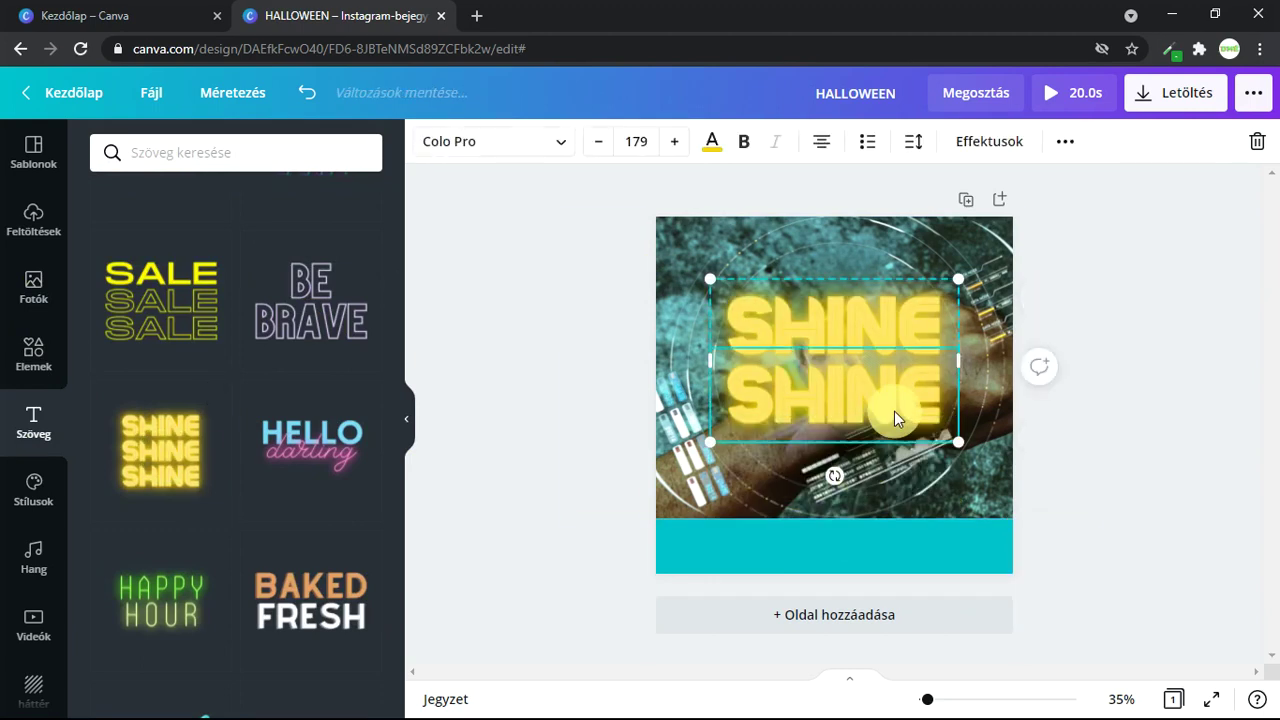
{"action": "key", "text": "Delete"}
{"action": "left_click_drag", "start_coordinate": [840, 324], "coordinate": [848, 542]}
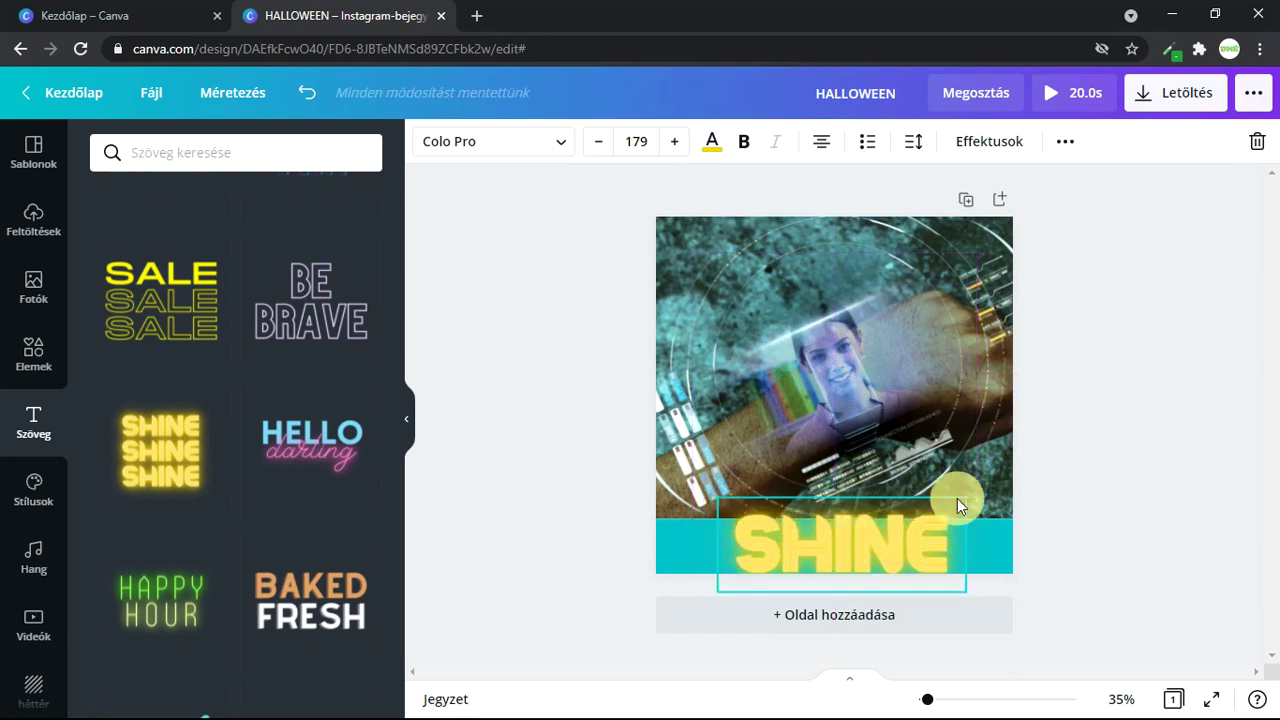
- Reduce the SHINE text to font size 136 and centre it horizontally on the turquoise strip
{"action": "left_click_drag", "start_coordinate": [965, 497], "coordinate": [922, 548]}
{"action": "left_click_drag", "start_coordinate": [778, 568], "coordinate": [804, 558]}
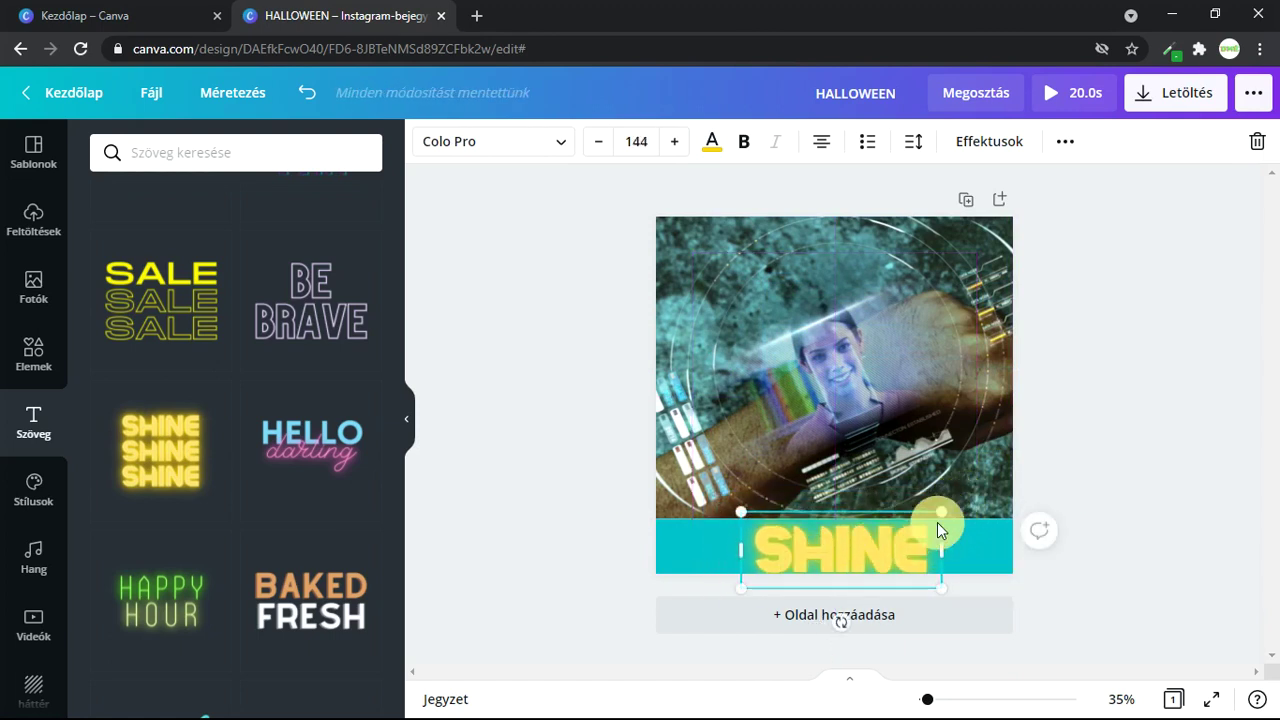
{"action": "left_click_drag", "start_coordinate": [953, 505], "coordinate": [958, 532]}
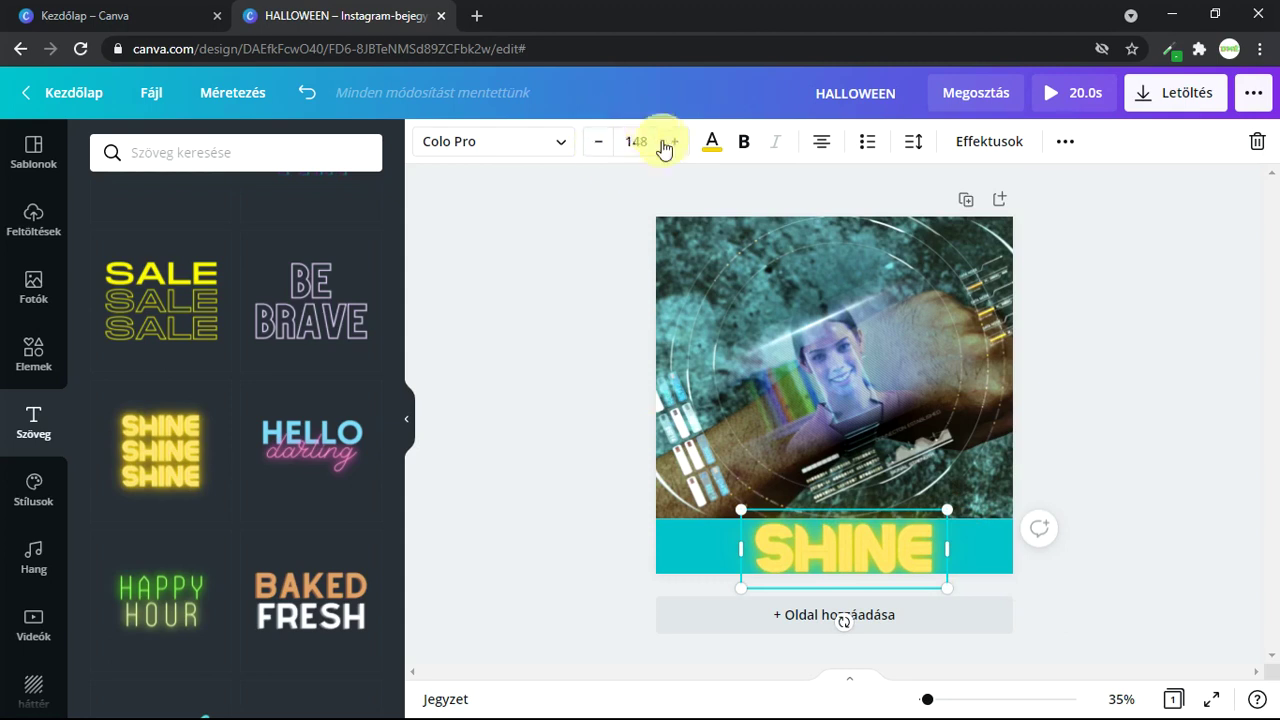
{"action": "left_click_drag", "start_coordinate": [948, 516], "coordinate": [953, 507]}
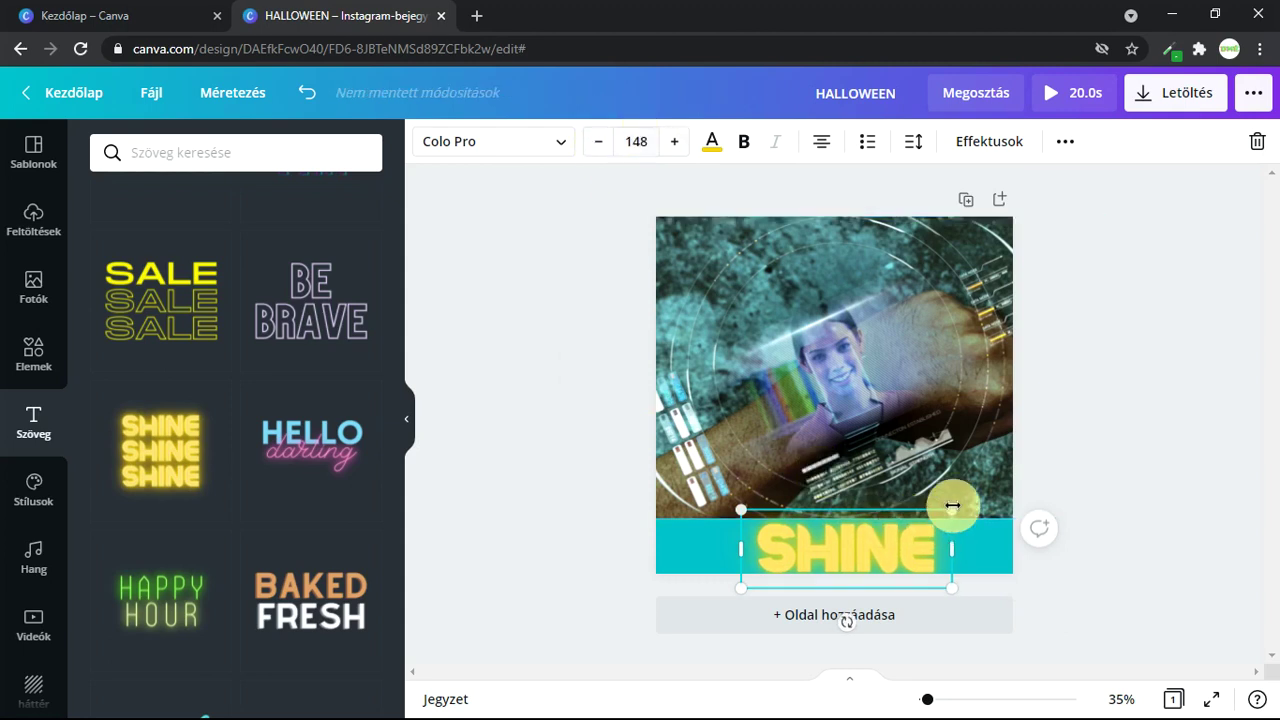
{"action": "left_click", "coordinate": [668, 150]}
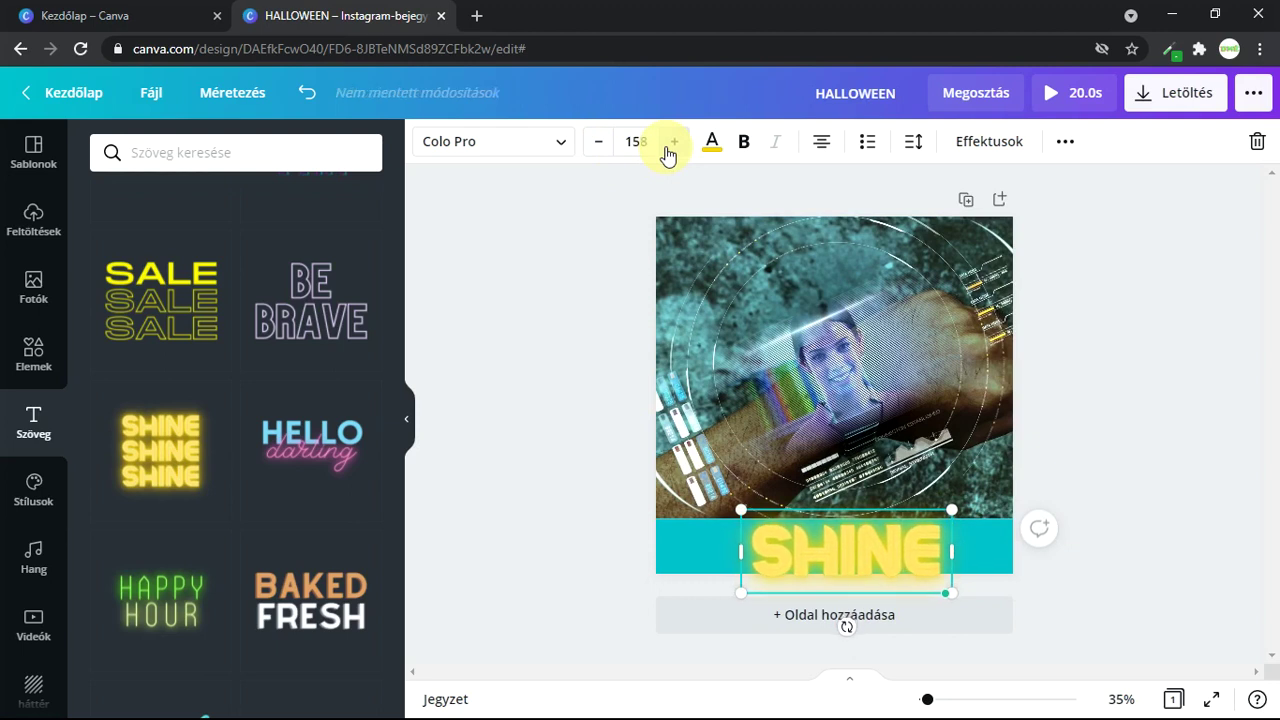
{"action": "left_click", "coordinate": [1190, 449]}
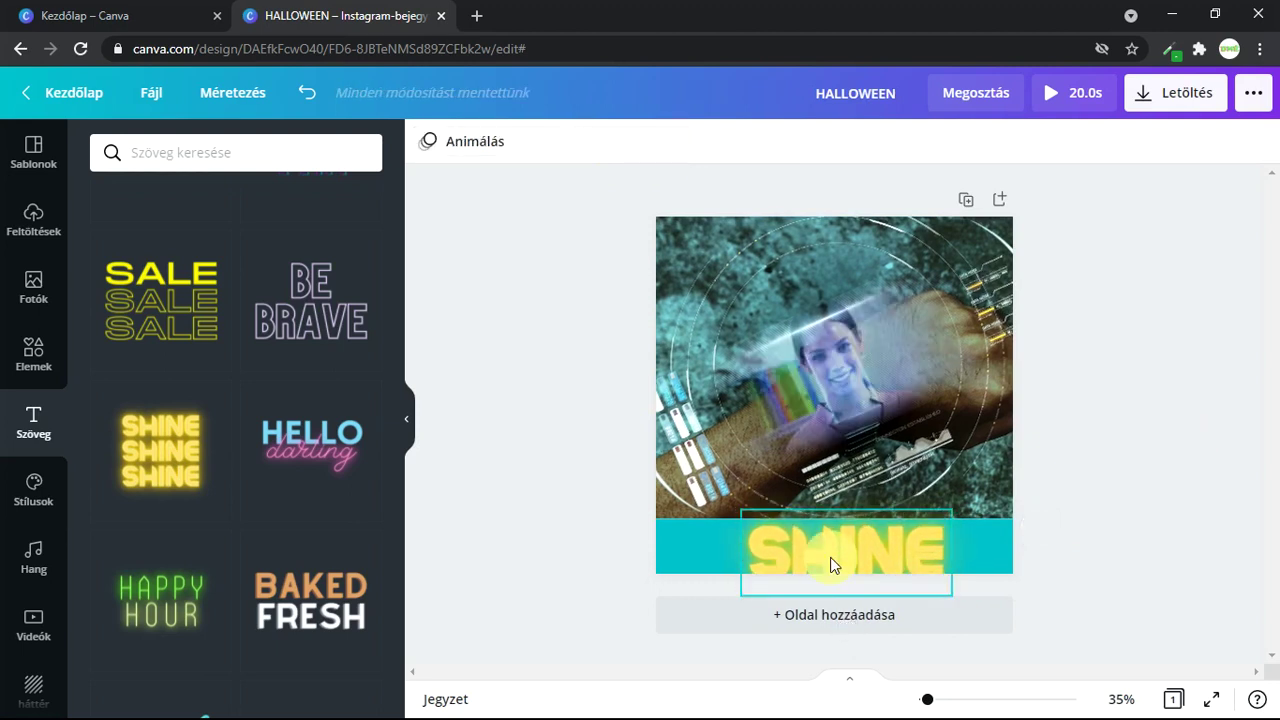
{"action": "left_click", "coordinate": [830, 555]}
{"action": "left_click_drag", "start_coordinate": [937, 550], "coordinate": [868, 541]}
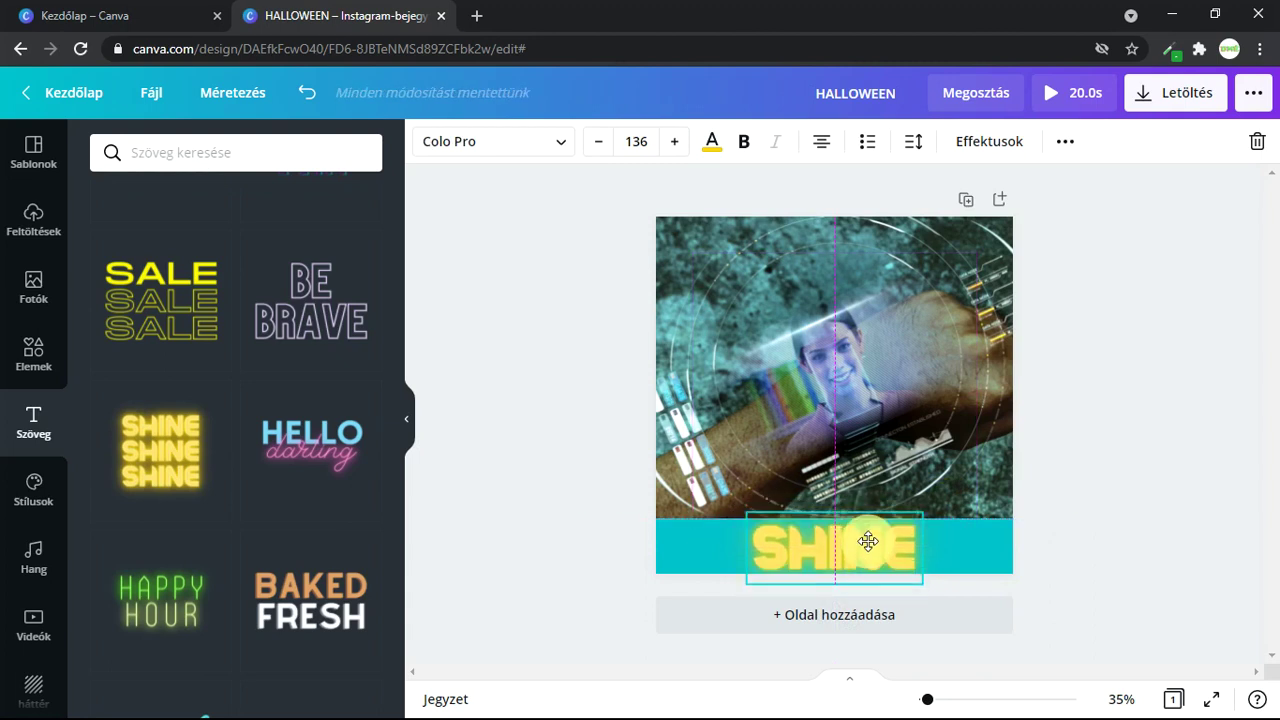
{"action": "left_click", "coordinate": [1173, 500]}
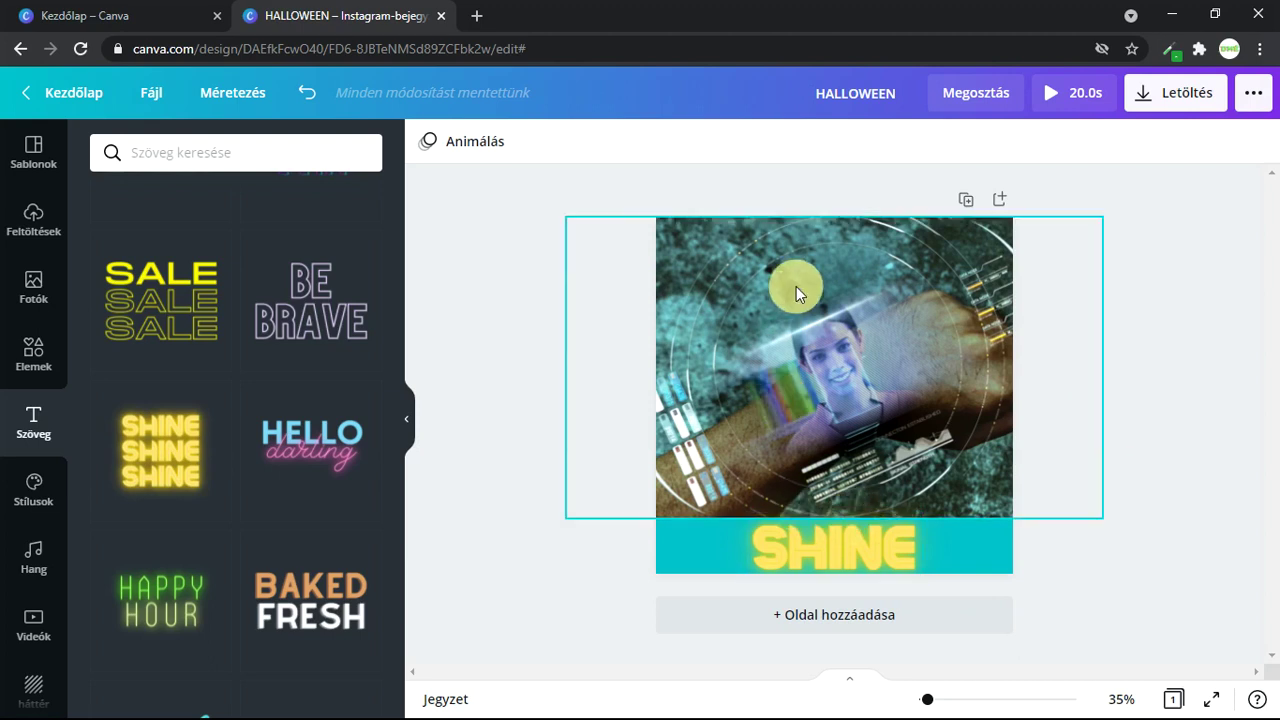
- Play the full-screen preview of the 20-second design and return to the editor
{"action": "left_click", "coordinate": [1053, 92]}
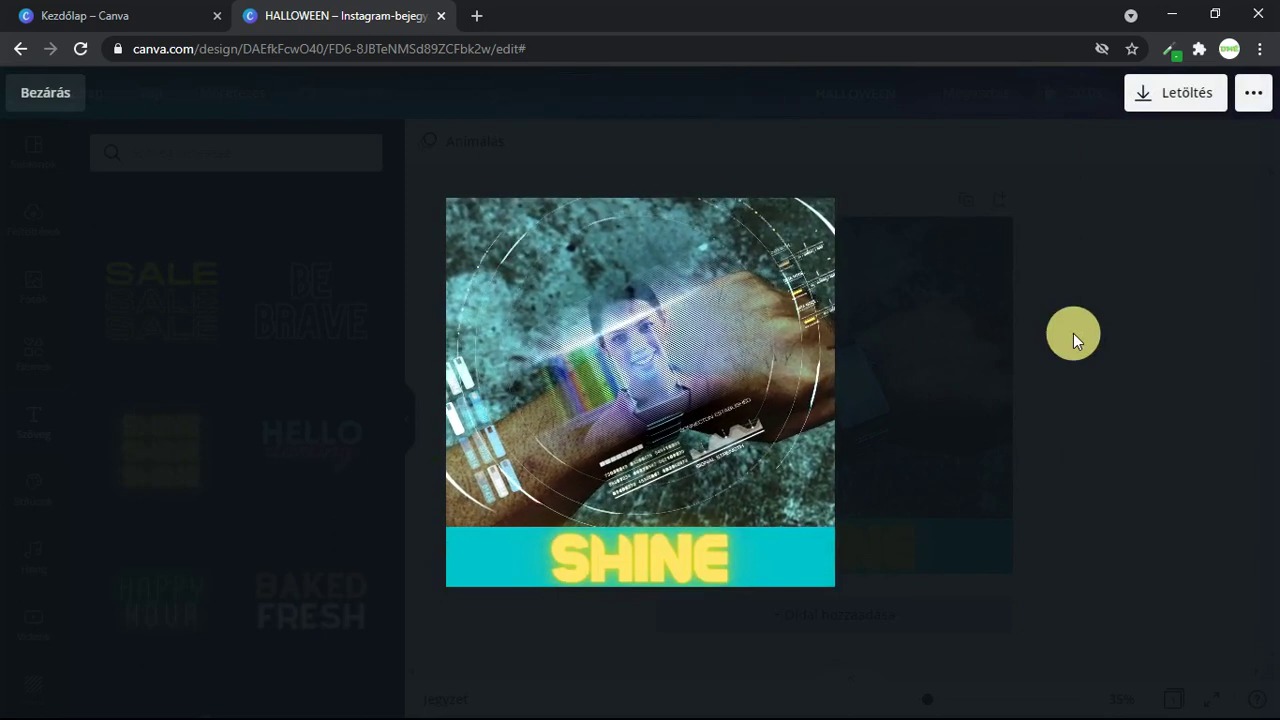
{"action": "left_click", "coordinate": [44, 93]}
- Delete the smartwatch video, the SHINE text and the turquoise shape from the page
{"action": "left_click", "coordinate": [932, 378]}
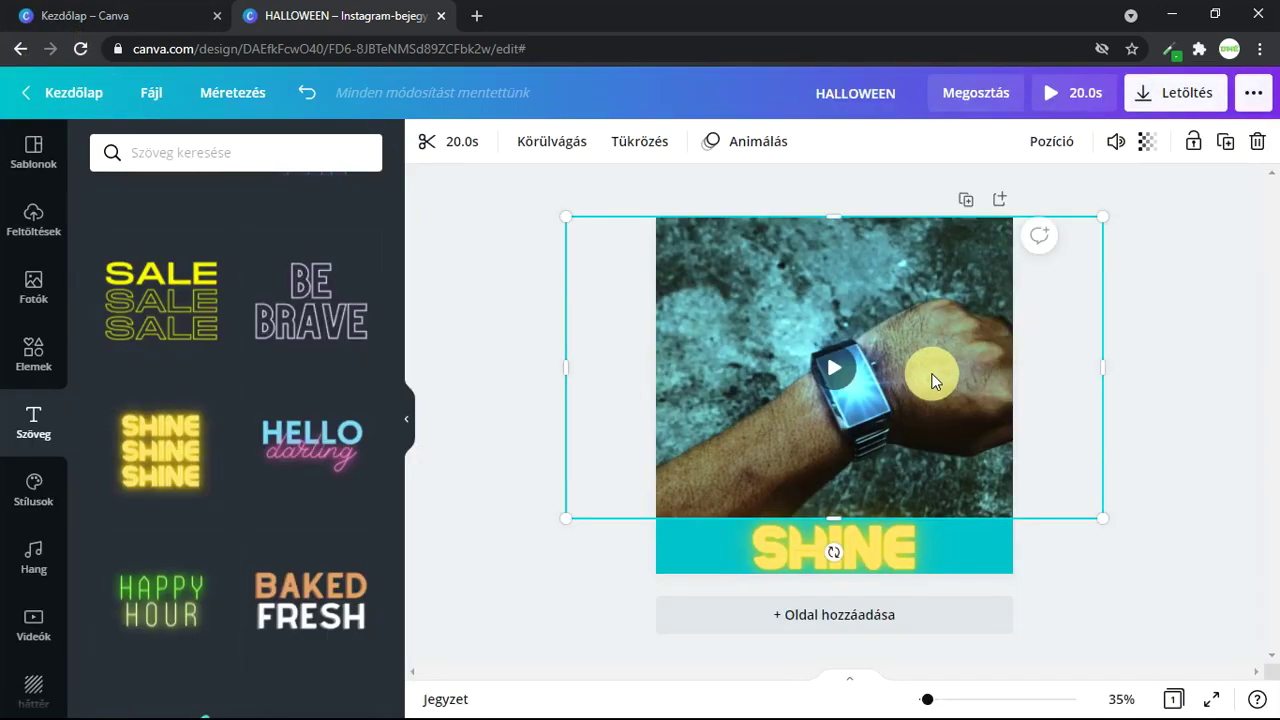
{"action": "key", "text": "Delete"}
{"action": "left_click", "coordinate": [874, 551]}
{"action": "key", "text": "Delete"}
{"action": "left_click", "coordinate": [966, 556]}
{"action": "key", "text": "Delete"}
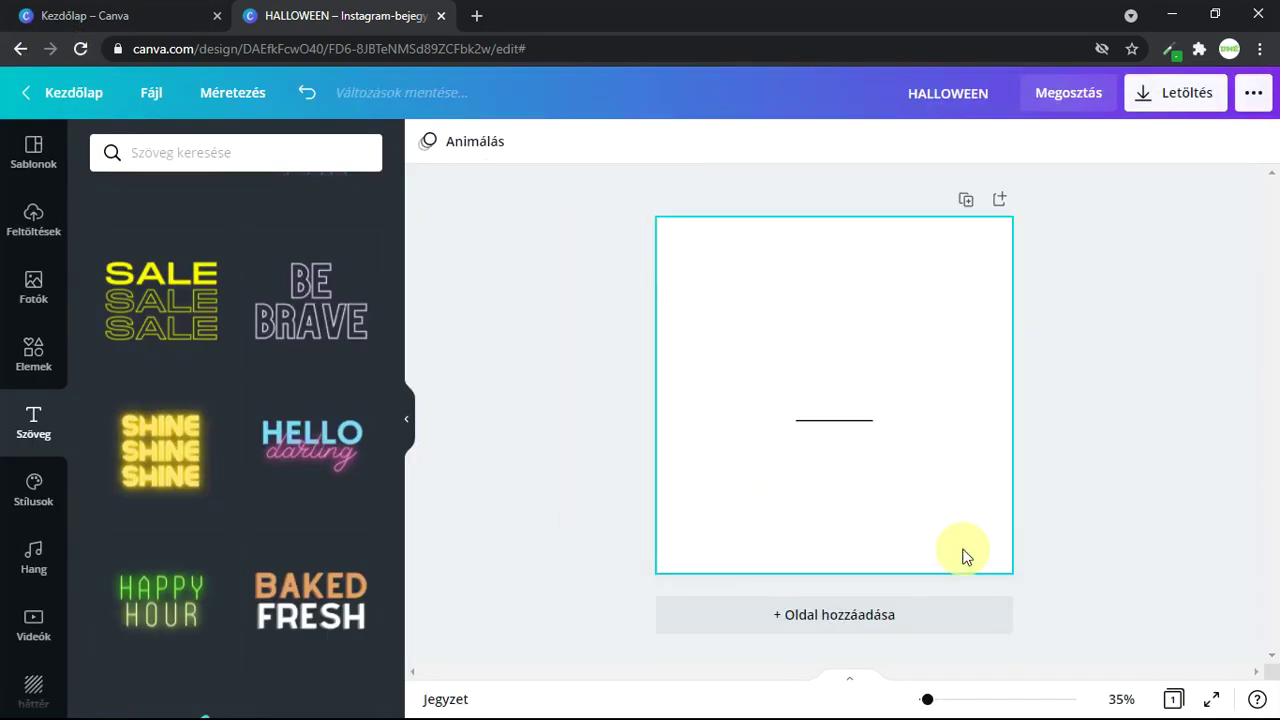
- Look through the background categories and apply the recently used stone wall image as the page background
{"action": "scroll", "coordinate": [240, 526], "scroll_direction": "down", "scroll_amount": 10}
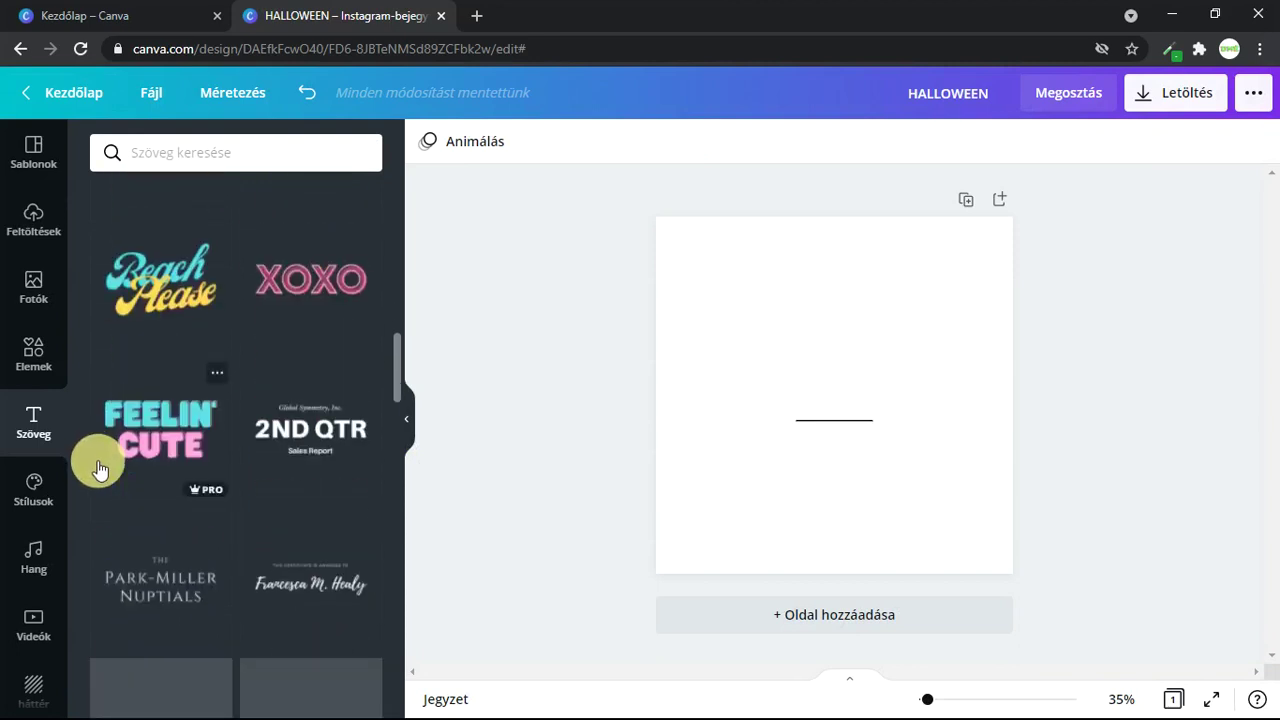
{"action": "scroll", "coordinate": [45, 570], "scroll_direction": "down", "scroll_amount": 2}
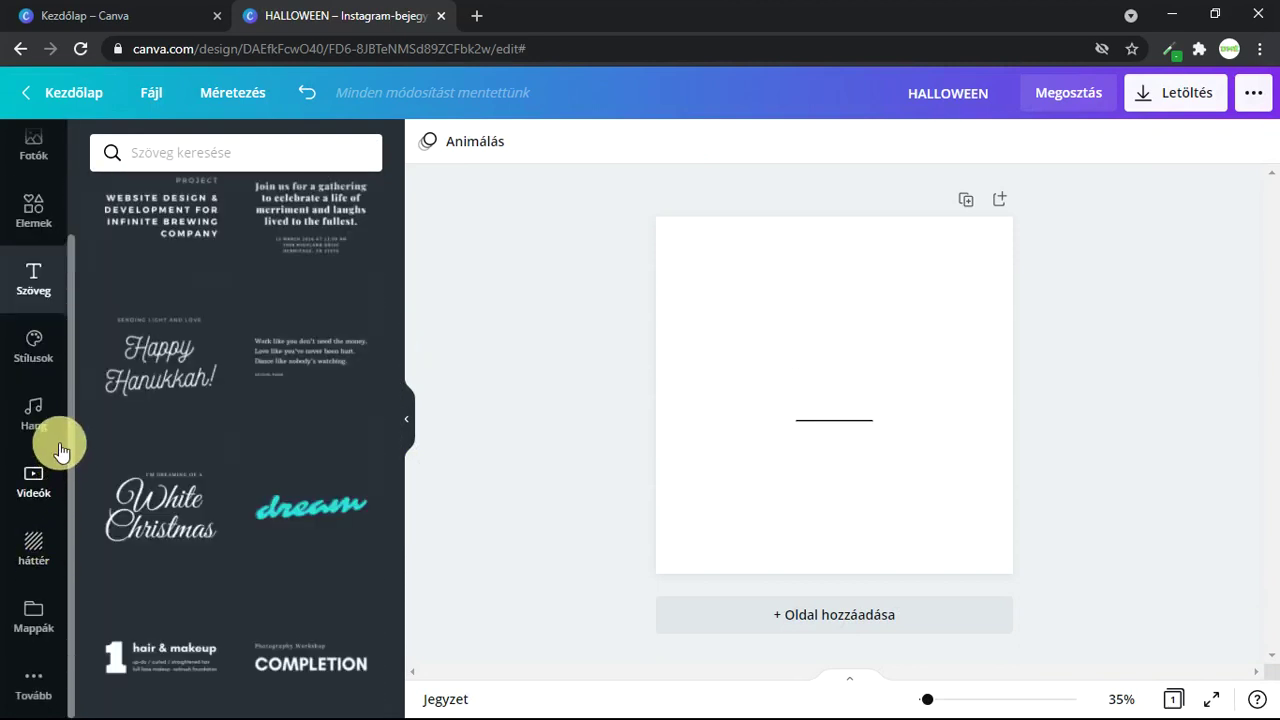
{"action": "left_click", "coordinate": [35, 558]}
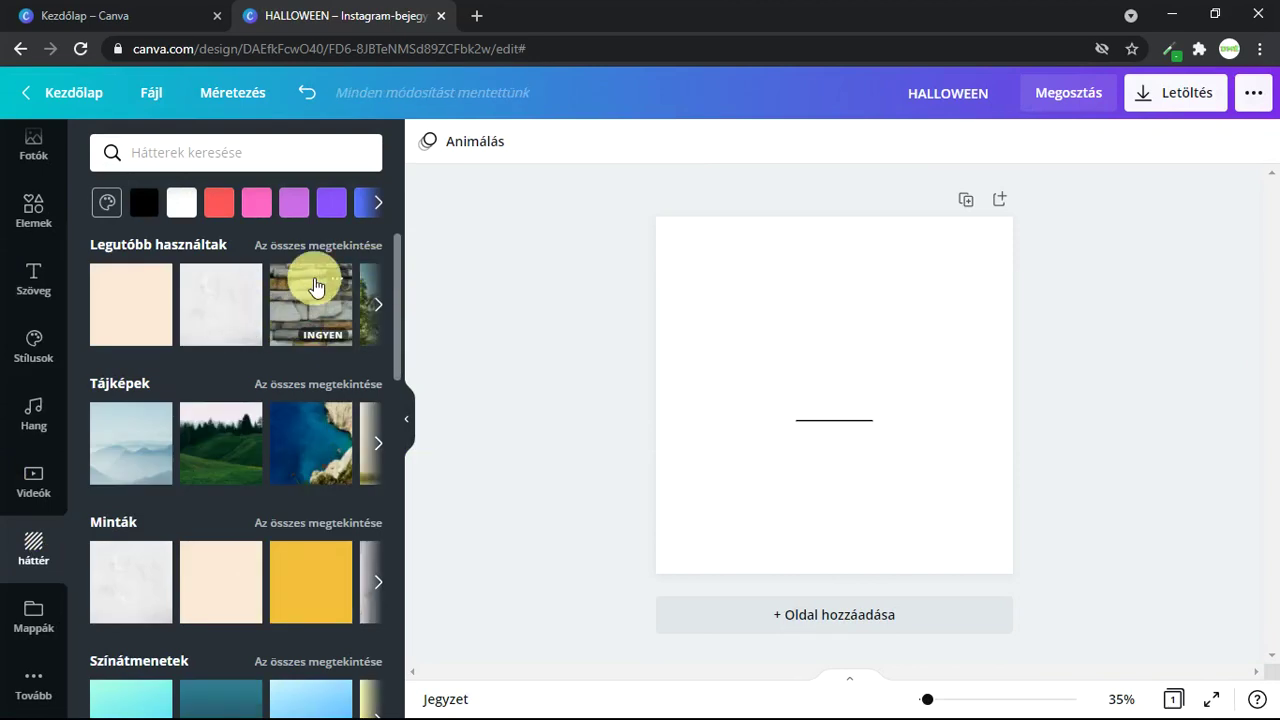
{"action": "scroll", "coordinate": [270, 418], "scroll_direction": "down", "scroll_amount": 3}
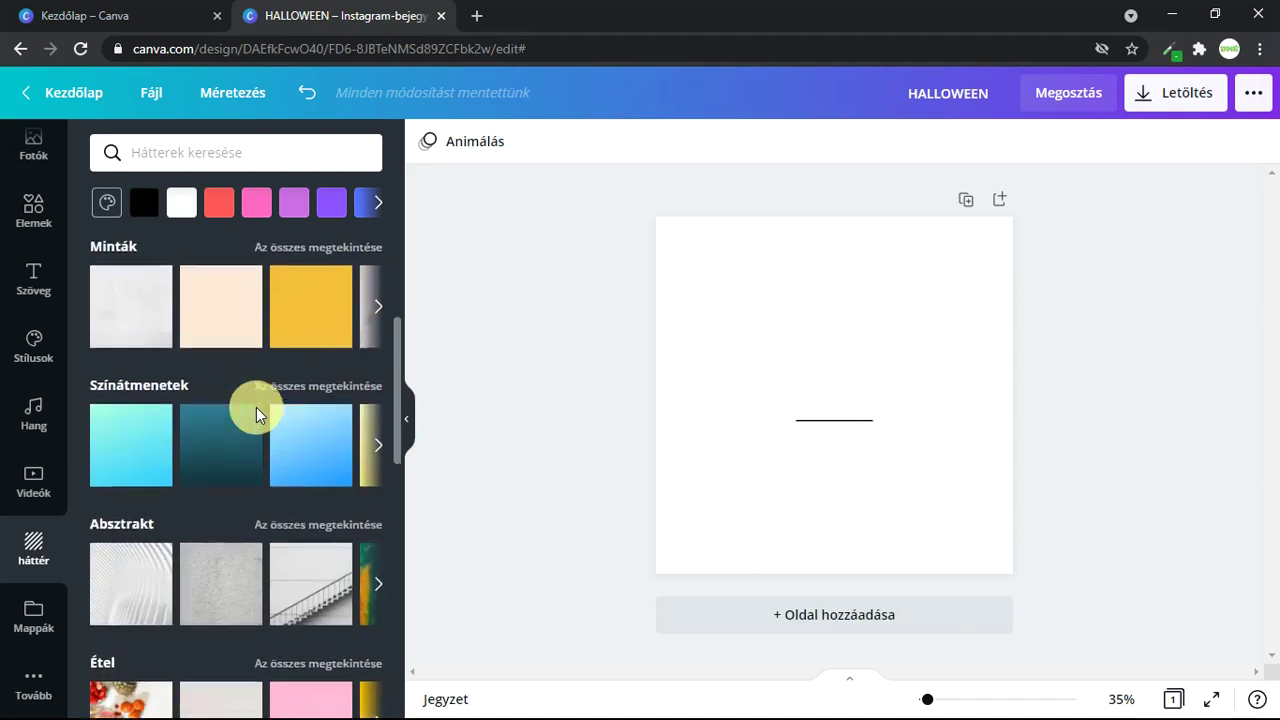
{"action": "scroll", "coordinate": [256, 410], "scroll_direction": "down", "scroll_amount": 2}
{"action": "scroll", "coordinate": [312, 330], "scroll_direction": "down", "scroll_amount": 2}
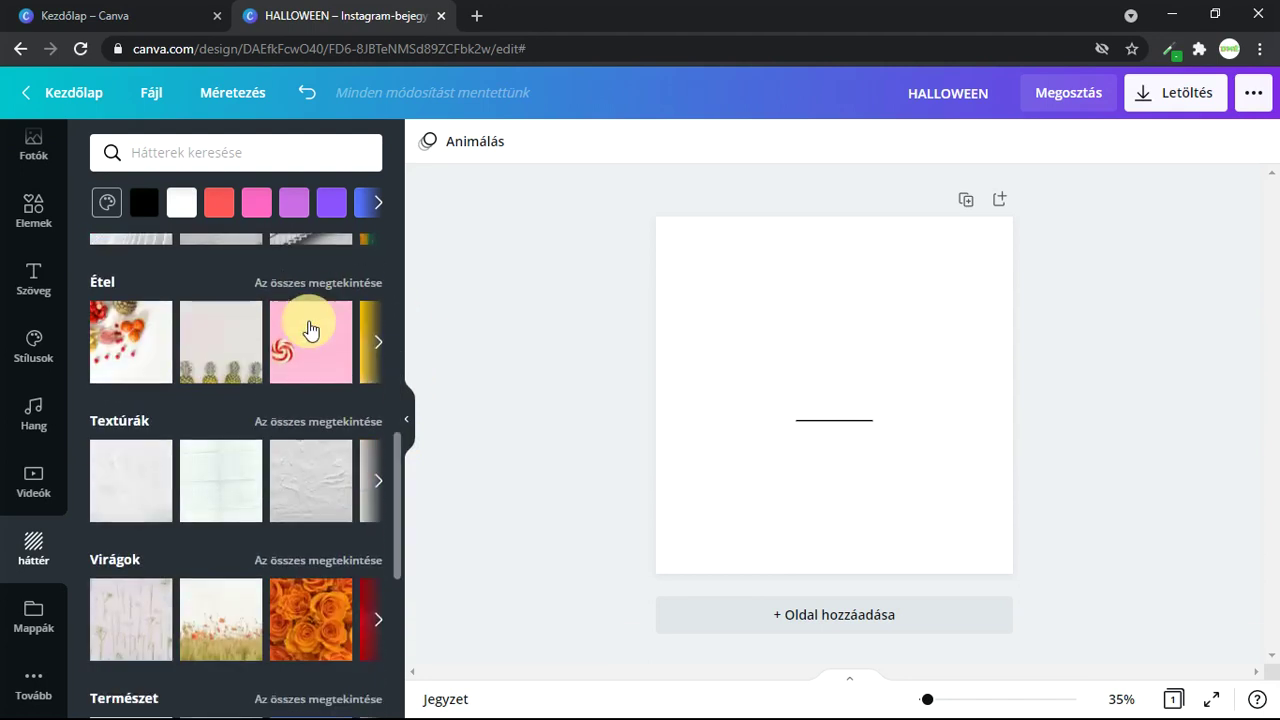
{"action": "scroll", "coordinate": [290, 370], "scroll_direction": "down", "scroll_amount": 3}
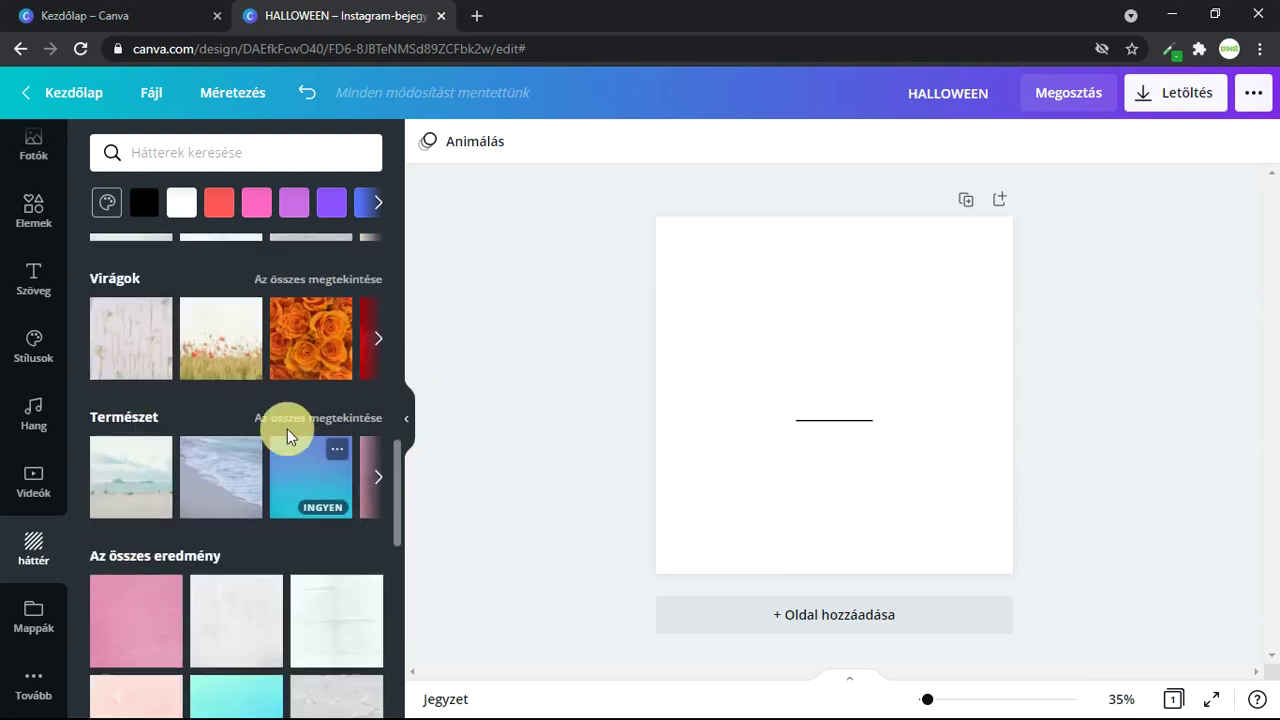
{"action": "scroll", "coordinate": [288, 433], "scroll_direction": "up", "scroll_amount": 10}
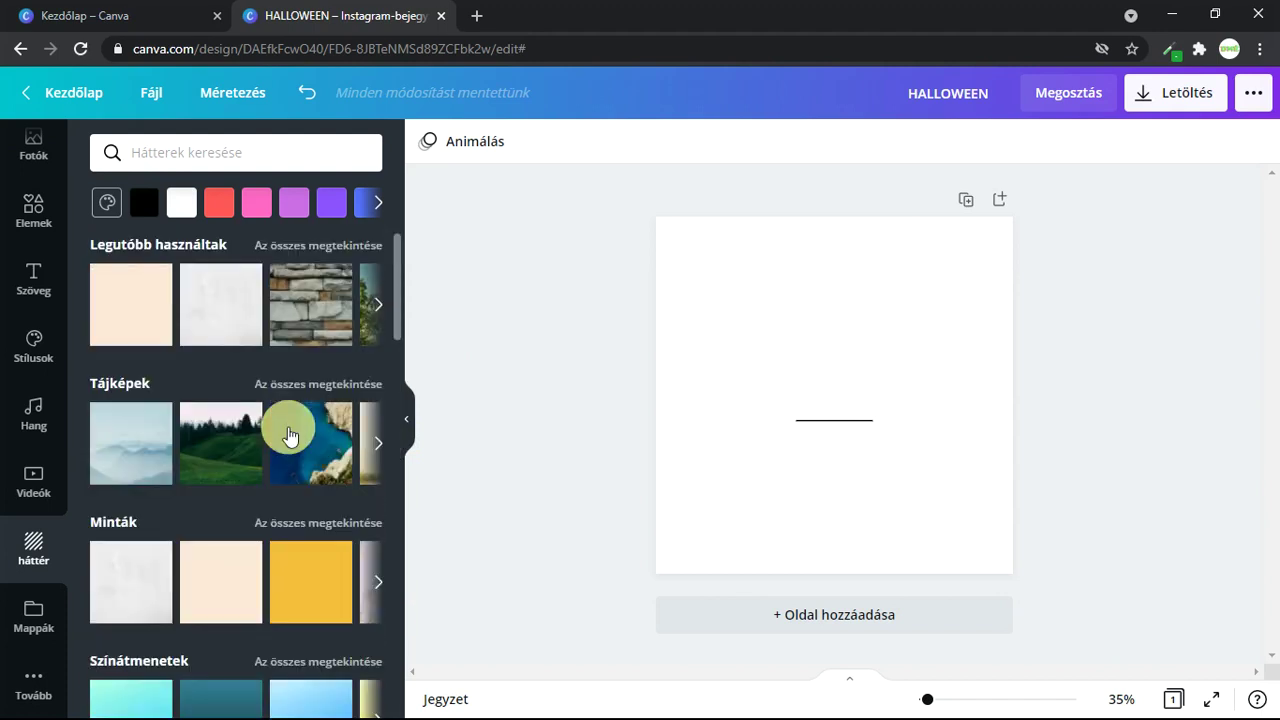
{"action": "left_click", "coordinate": [306, 290]}
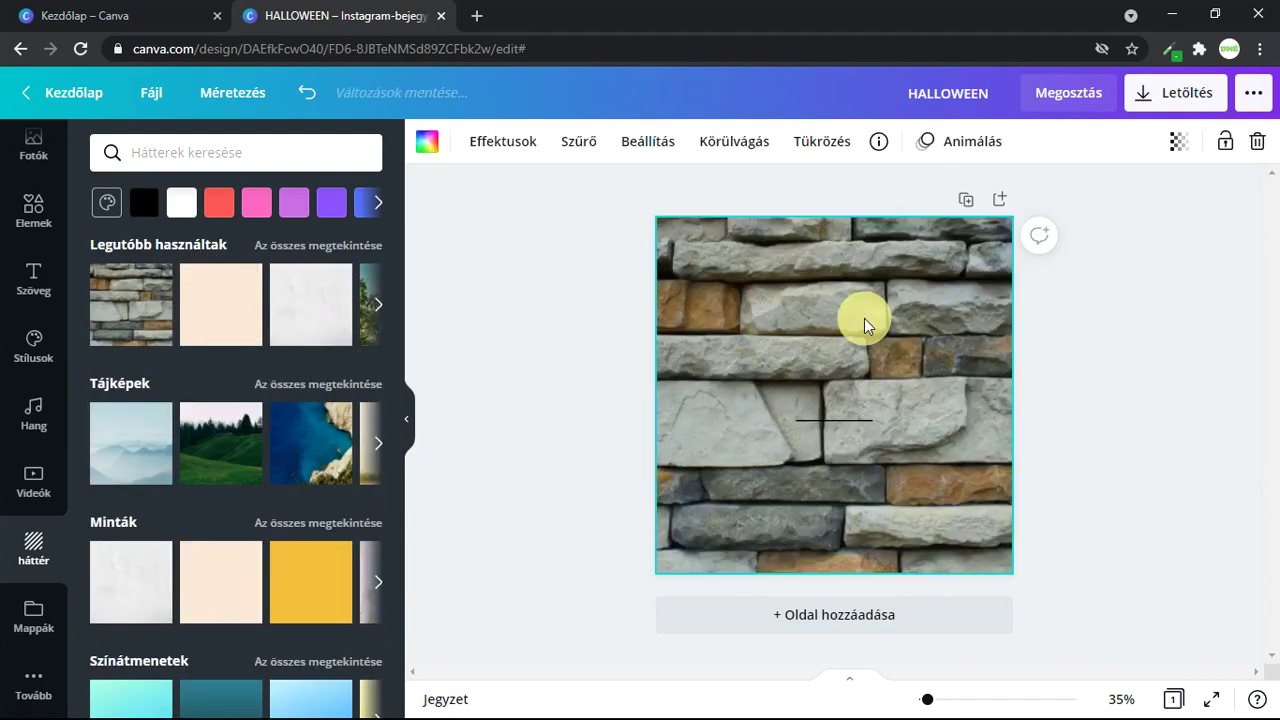
- Try to reposition the stone wall image within the page background's crop
{"action": "double_click", "coordinate": [864, 318]}
{"action": "left_click_drag", "start_coordinate": [863, 317], "coordinate": [783, 391]}
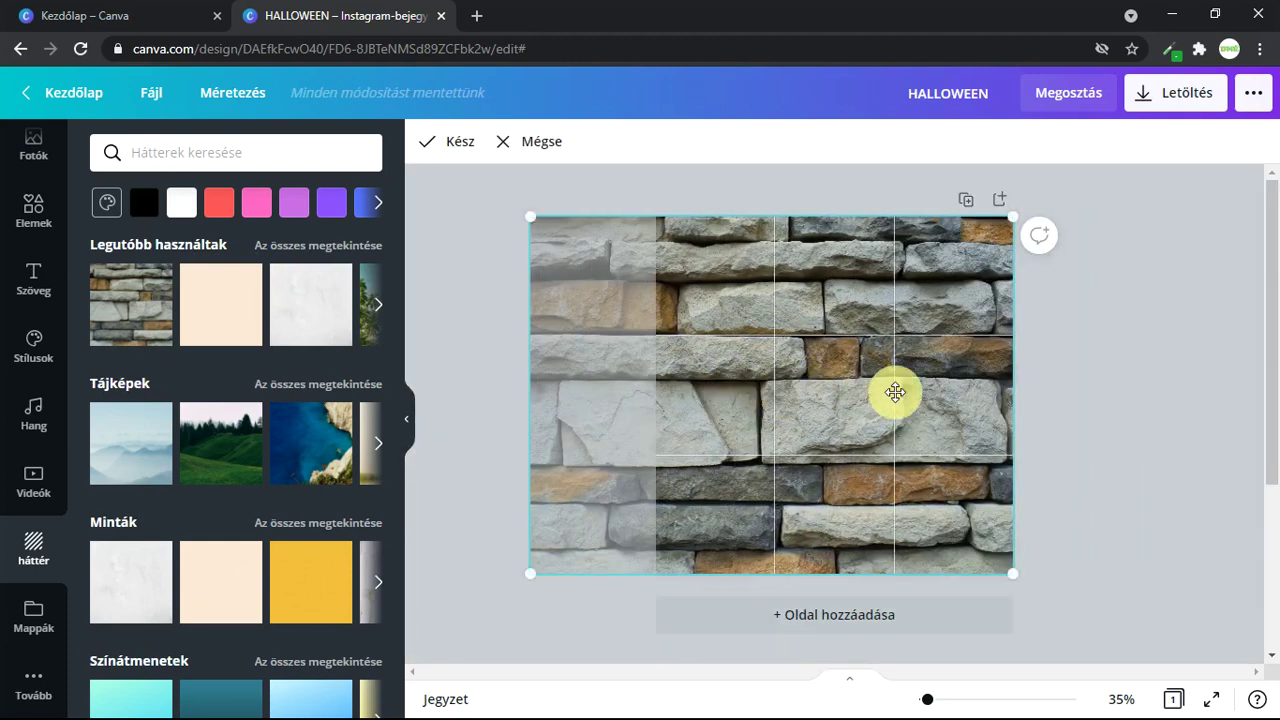
{"action": "left_click_drag", "start_coordinate": [894, 391], "coordinate": [743, 577]}
{"action": "left_click", "coordinate": [1034, 543]}
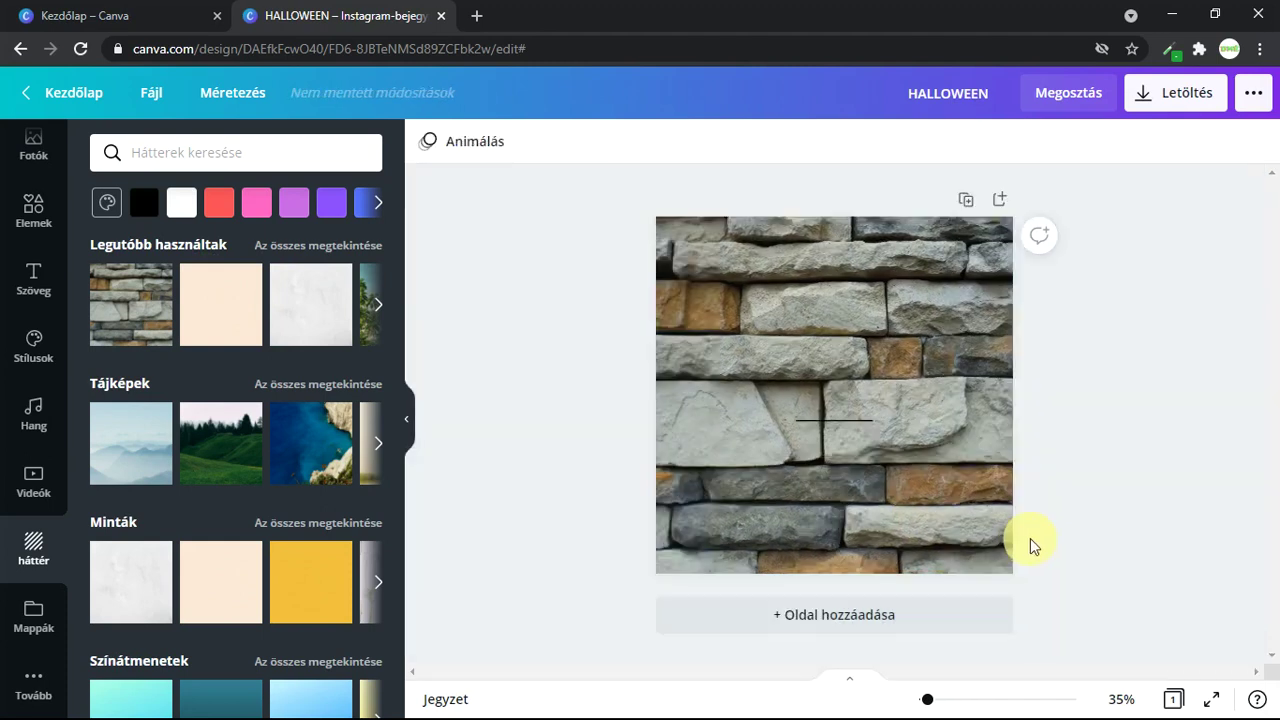
- Check the stone wall background's crop without changing it and delete the image from the page
{"action": "double_click", "coordinate": [960, 532]}
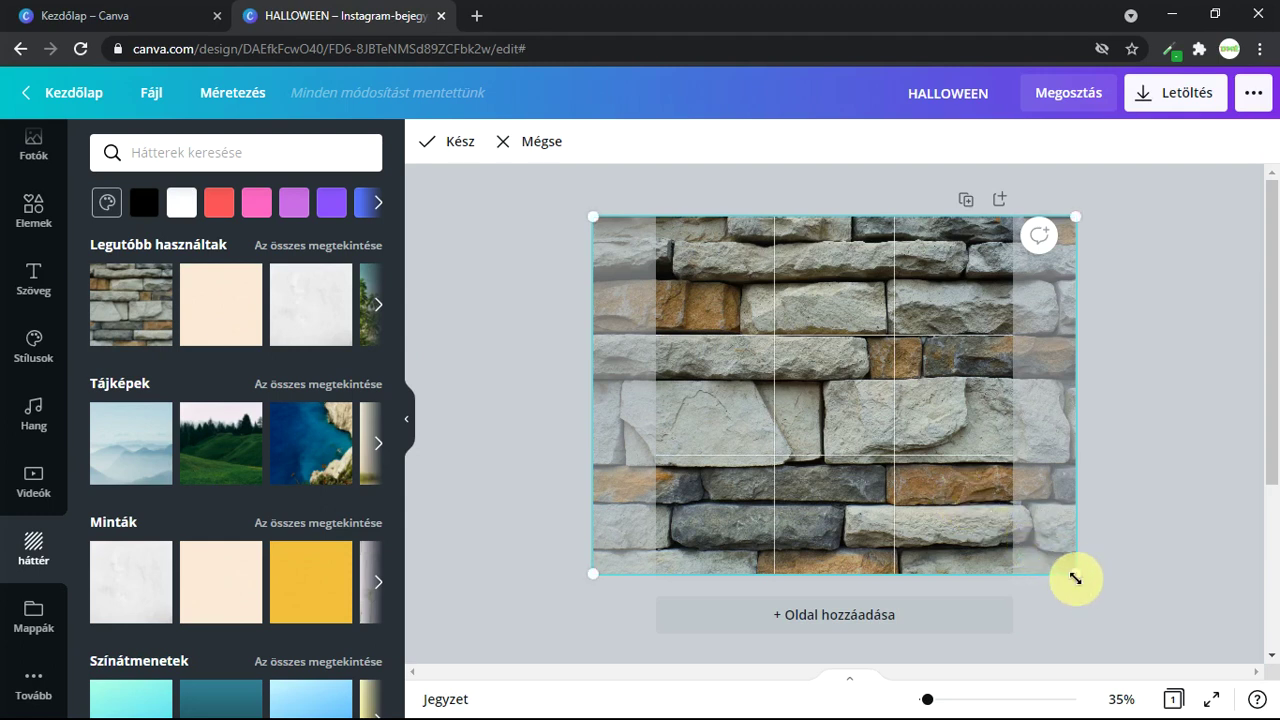
{"action": "left_click", "coordinate": [1160, 529]}
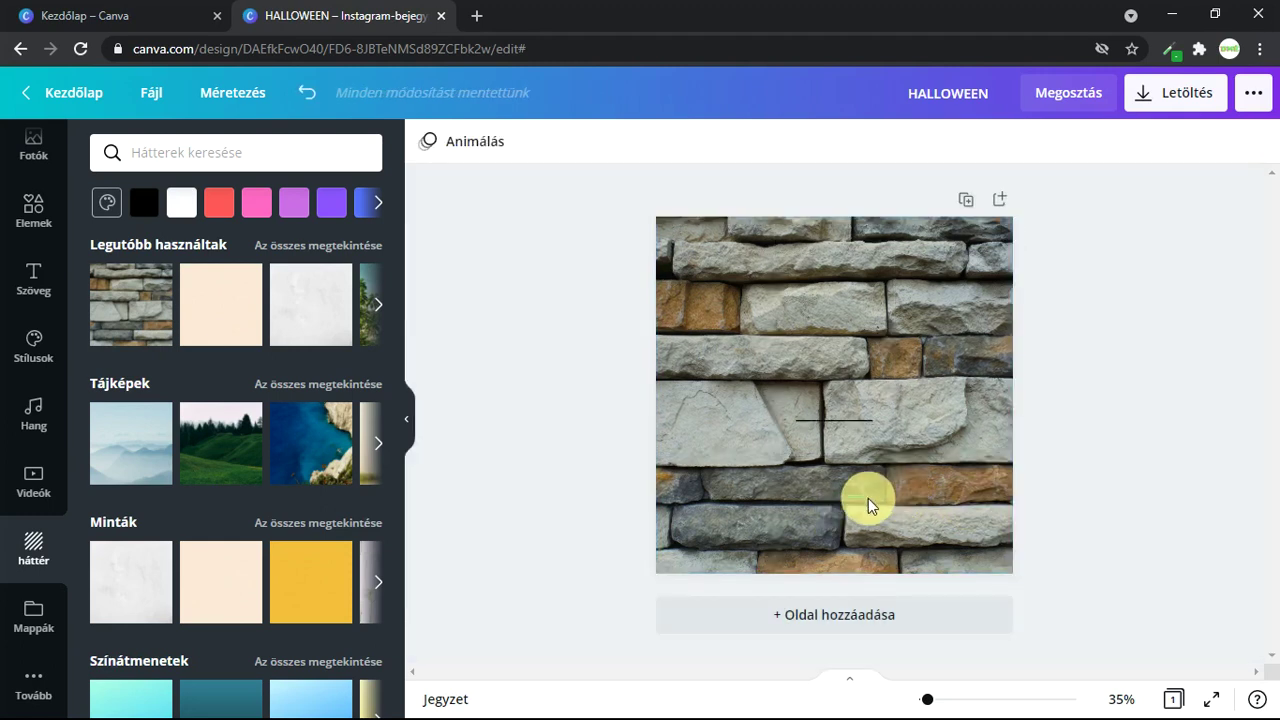
{"action": "left_click", "coordinate": [868, 500]}
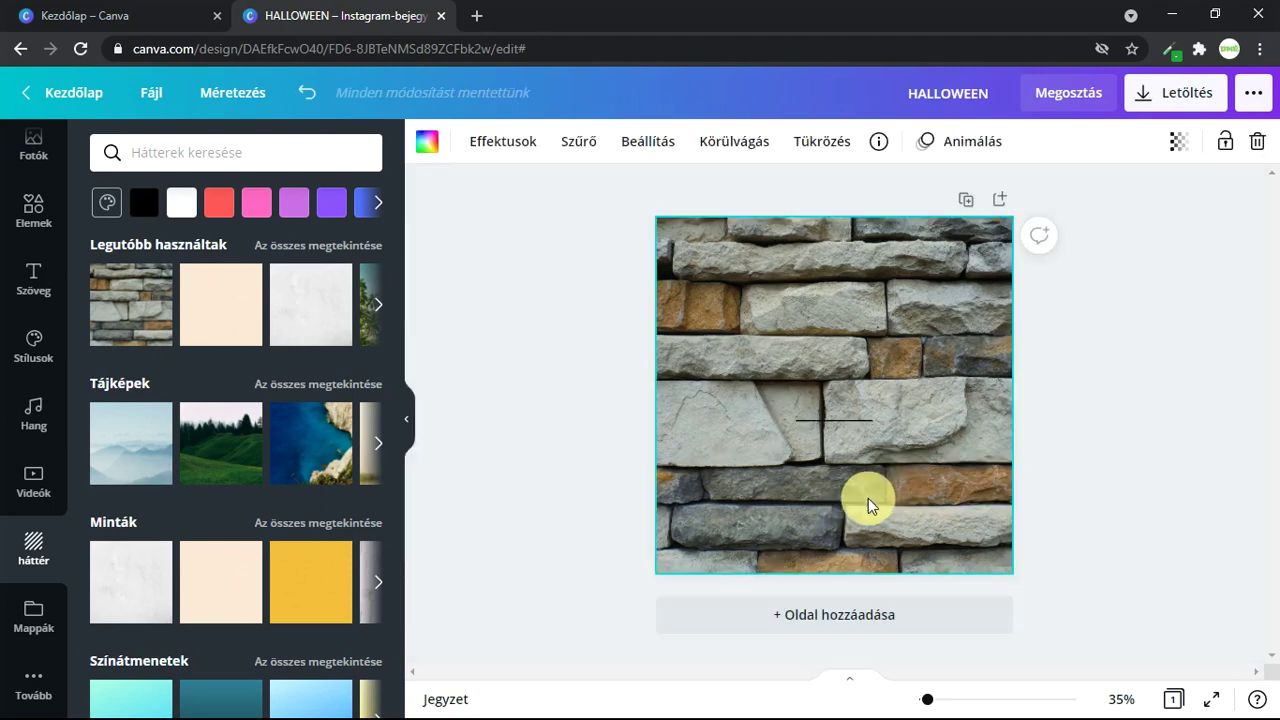
{"action": "key", "text": "Delete"}
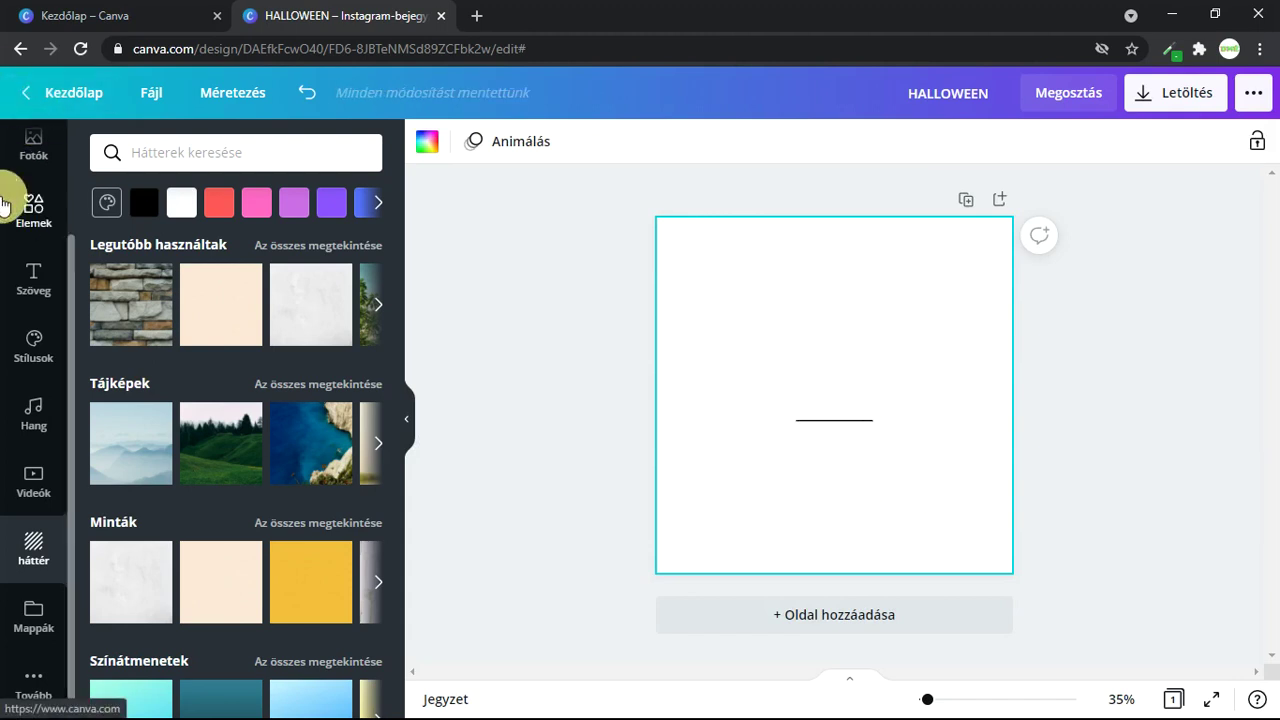
{"action": "scroll", "coordinate": [30, 250], "scroll_direction": "up", "scroll_amount": 2}
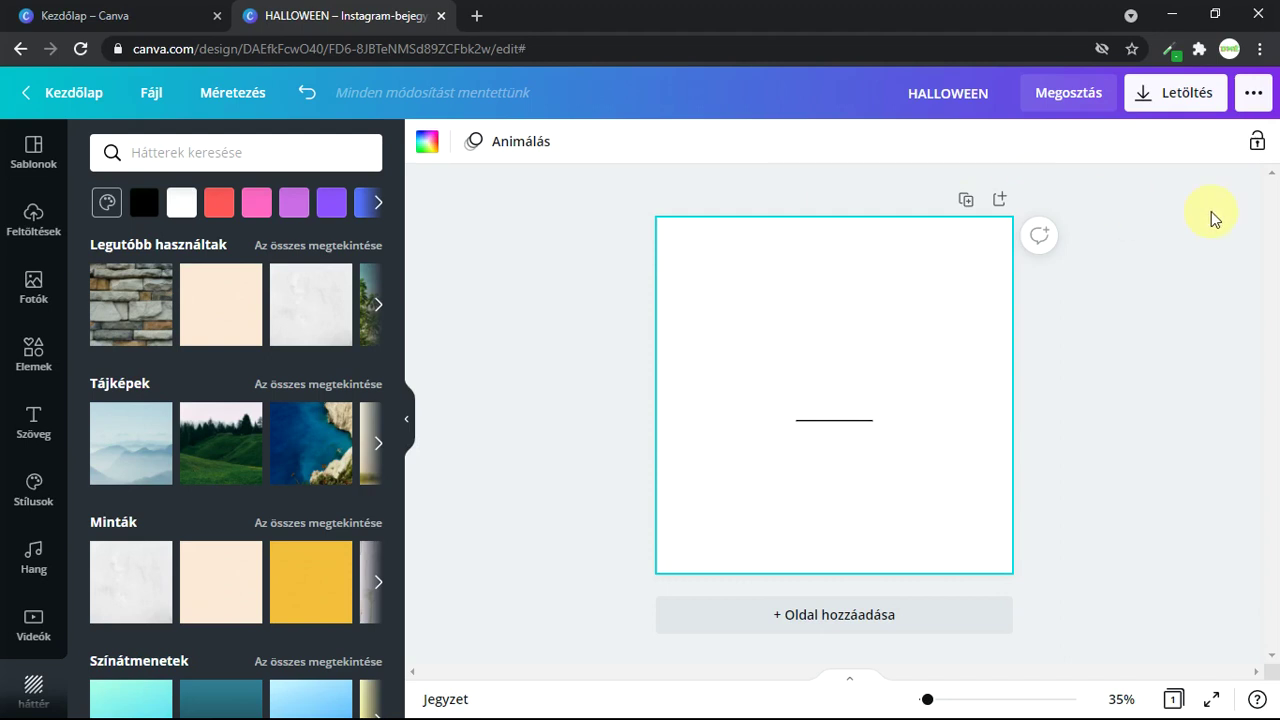
- Close the HALLOWEEN design and open the options of the dmé yt4 design in the list of all designs
{"action": "left_click", "coordinate": [441, 16]}
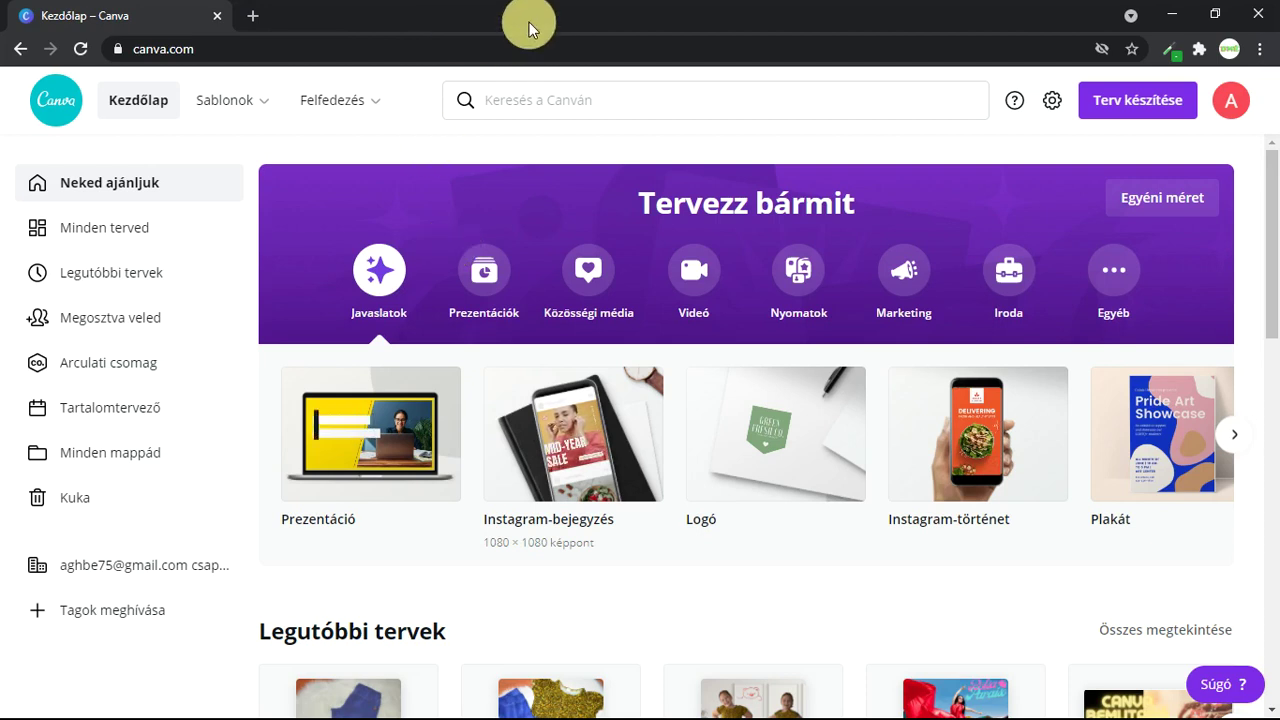
{"action": "left_click", "coordinate": [105, 240]}
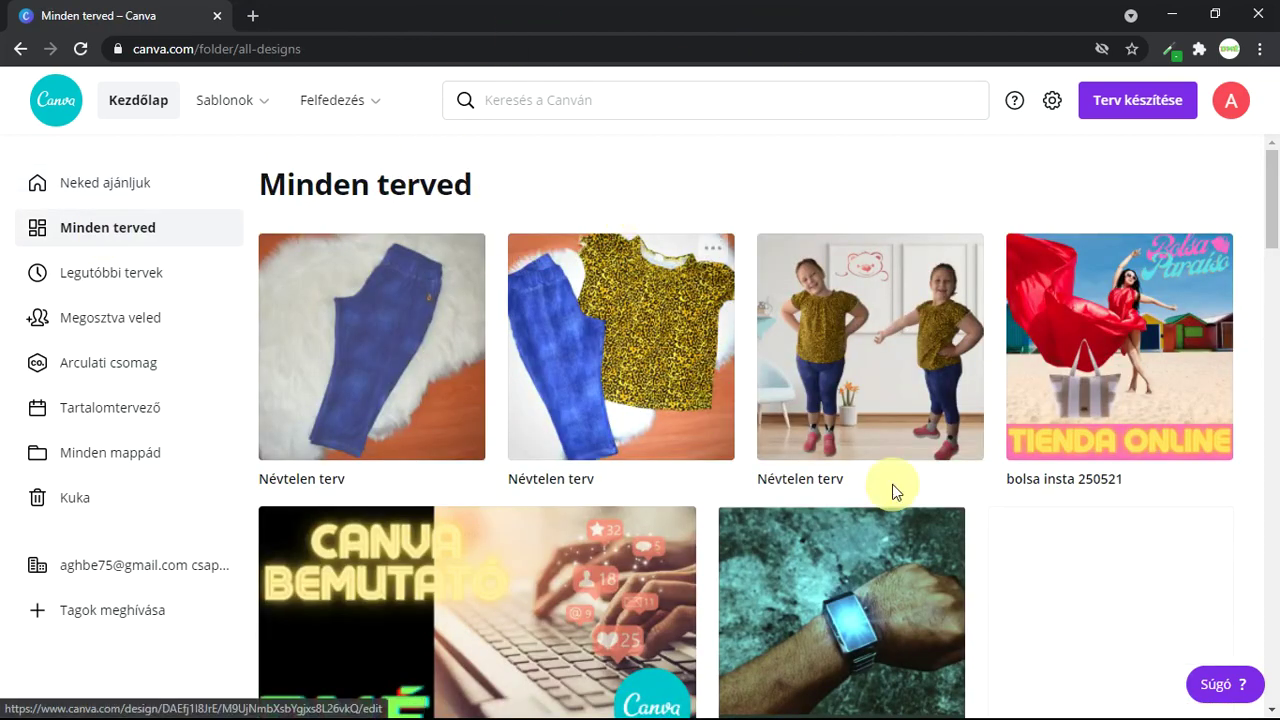
{"action": "scroll", "coordinate": [812, 400], "scroll_direction": "down", "scroll_amount": 1}
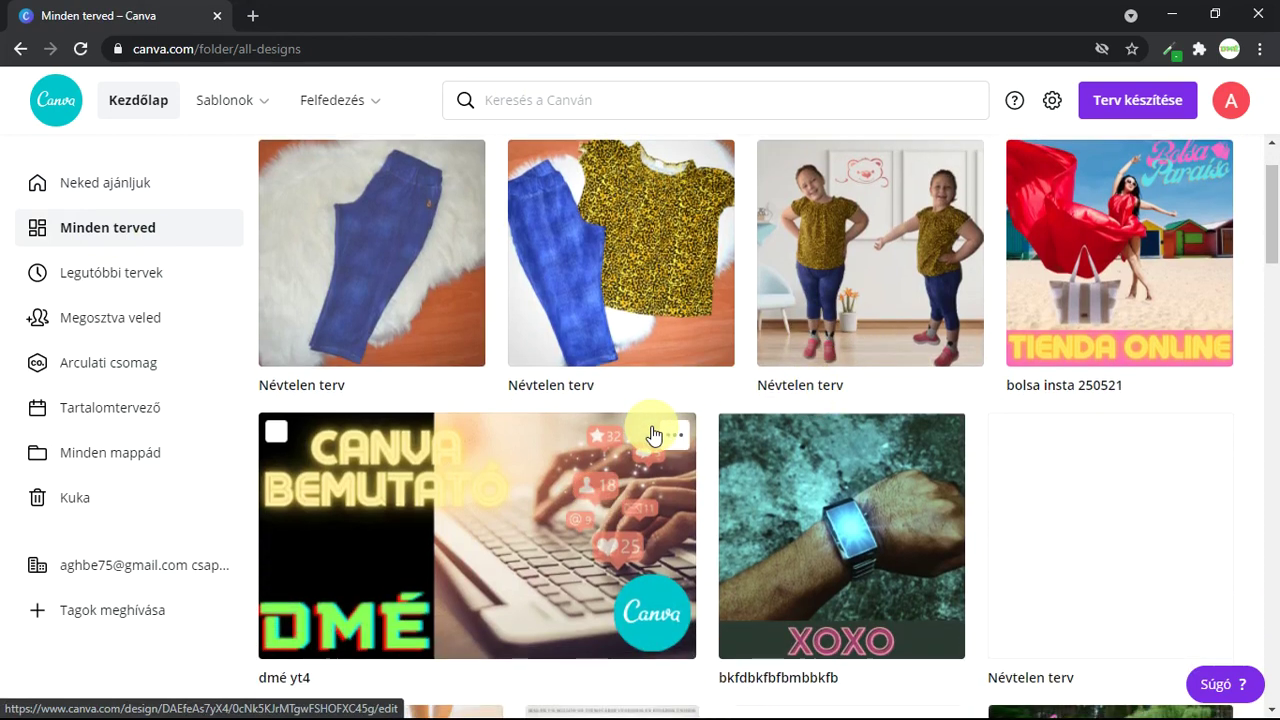
{"action": "left_click", "coordinate": [672, 437]}
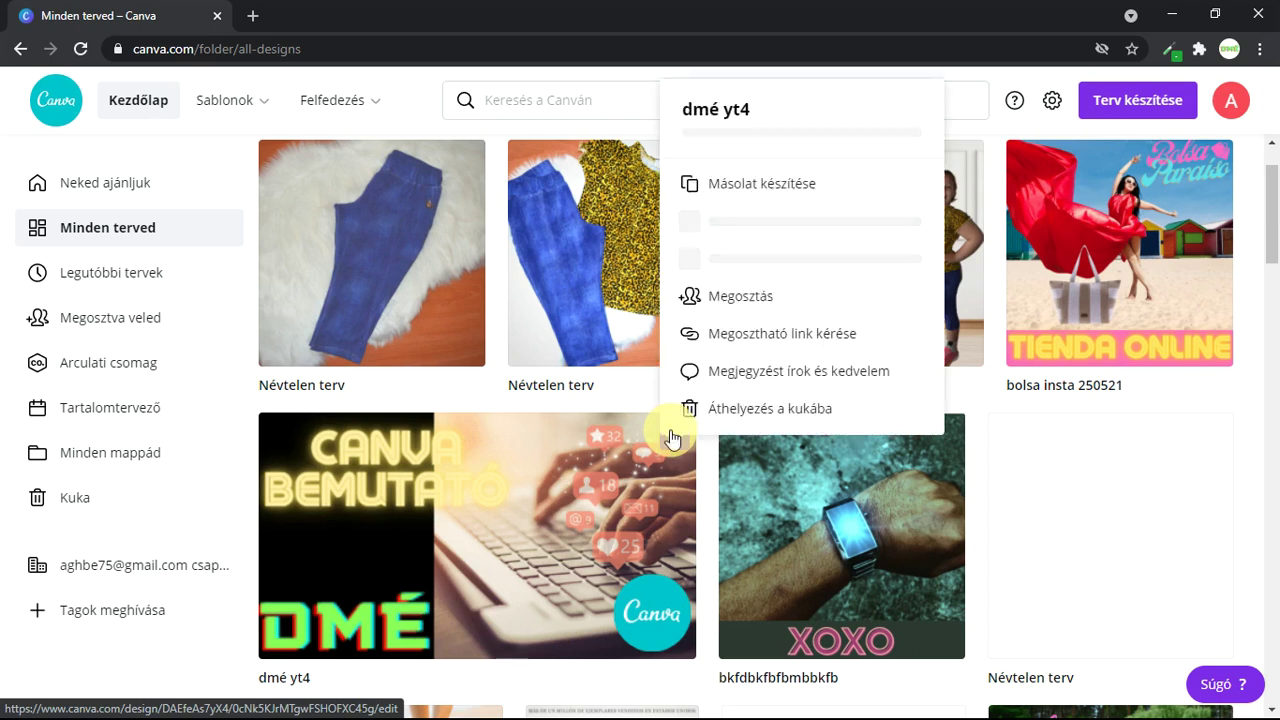